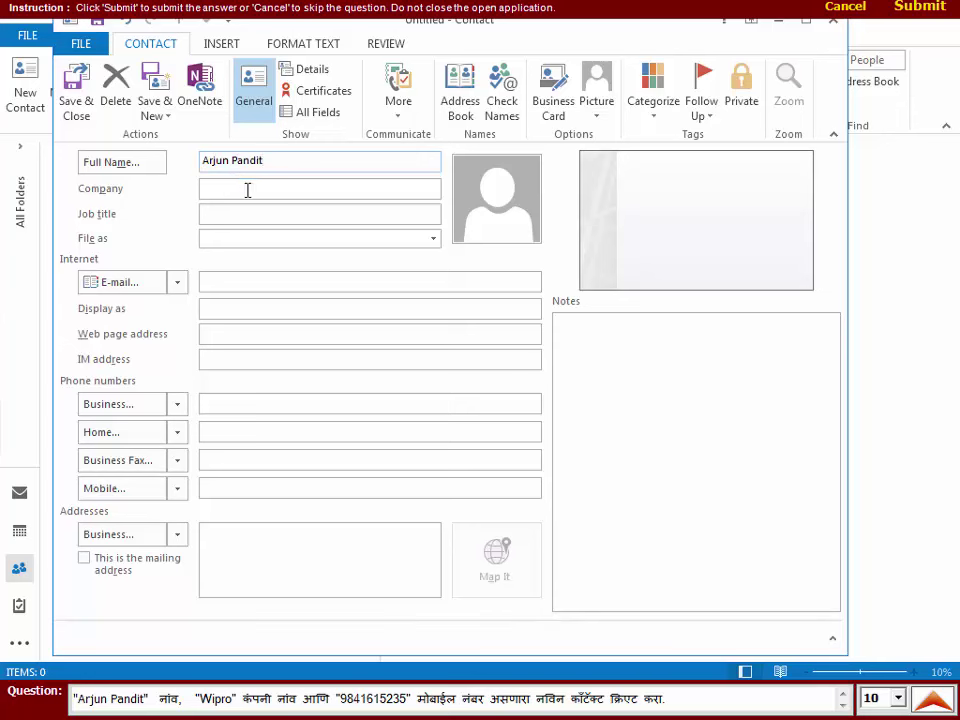
- Enter company Wipro and the contact's mobile number, then save and close the contact
left_click(249, 189)
type("W")
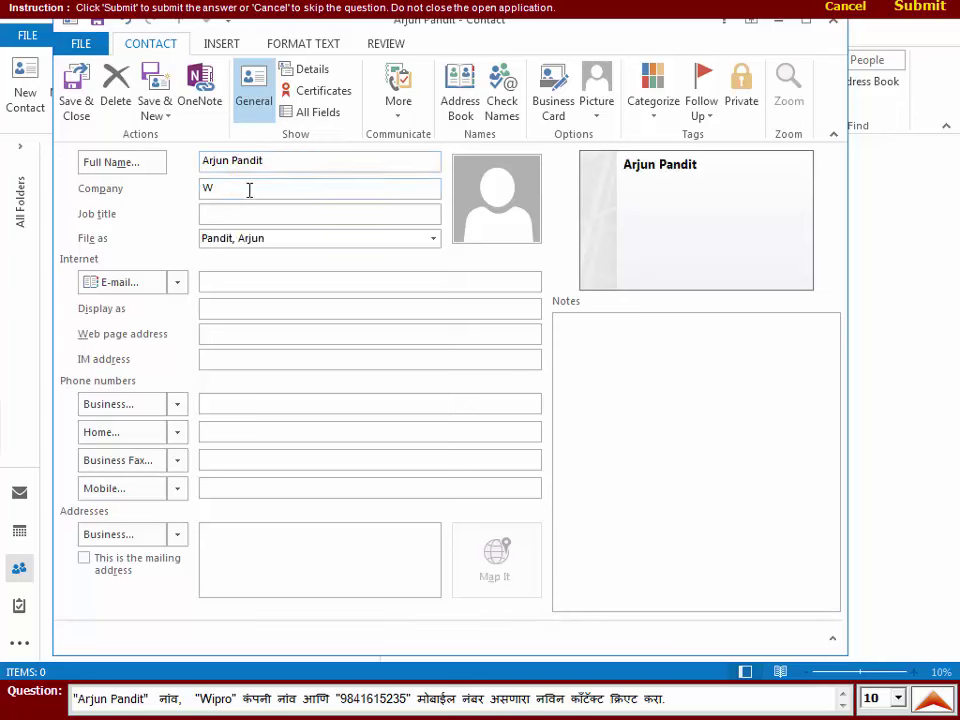
type("ipro")
left_click(213, 492)
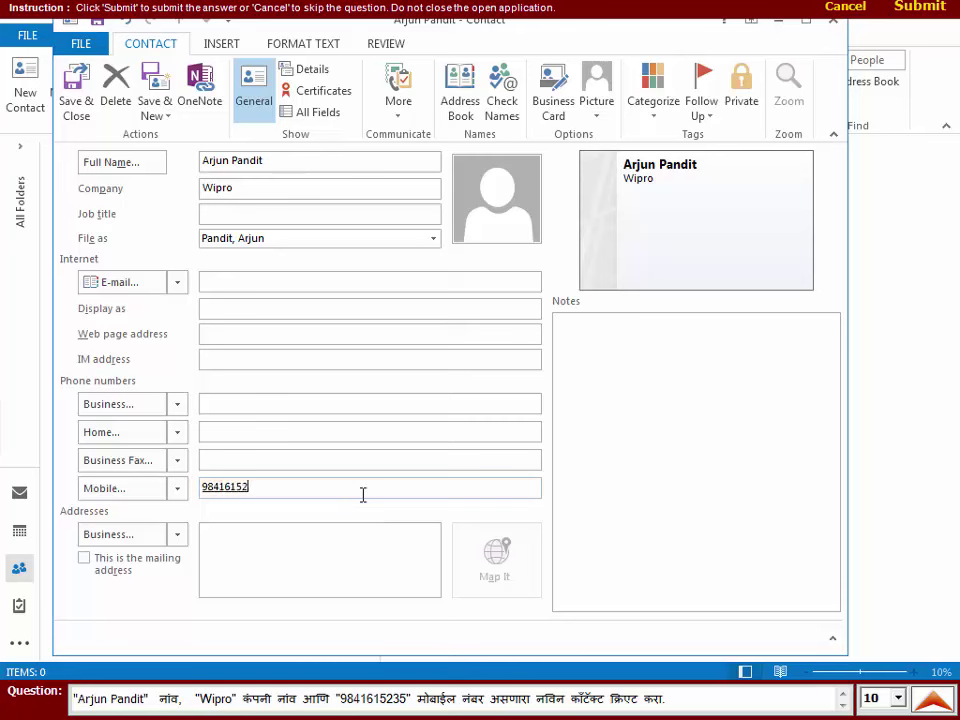
key("Tab")
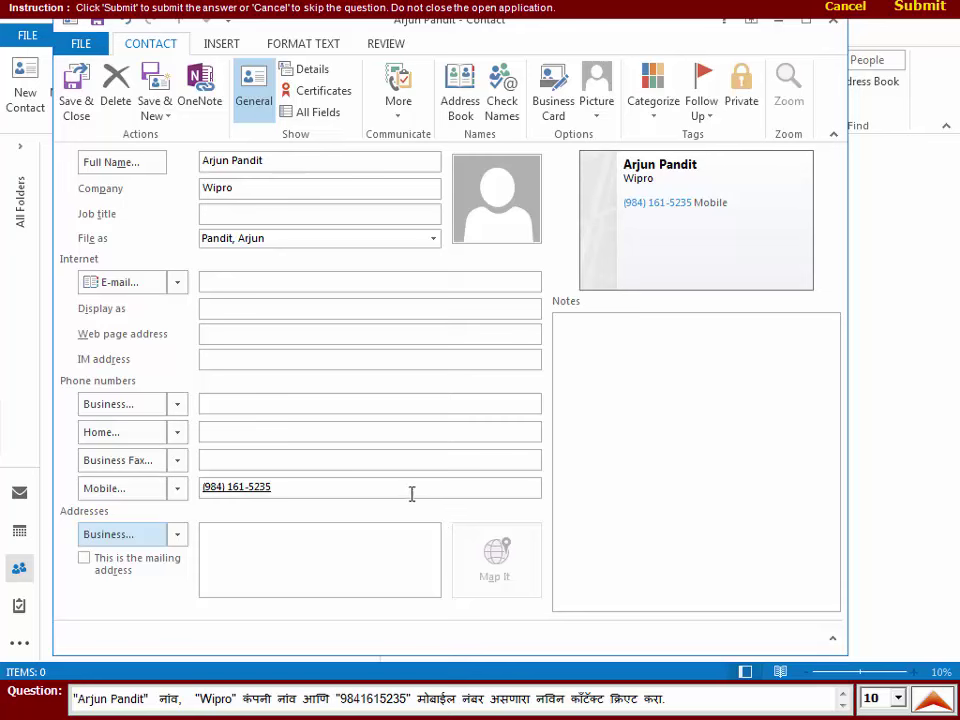
left_click(72, 106)
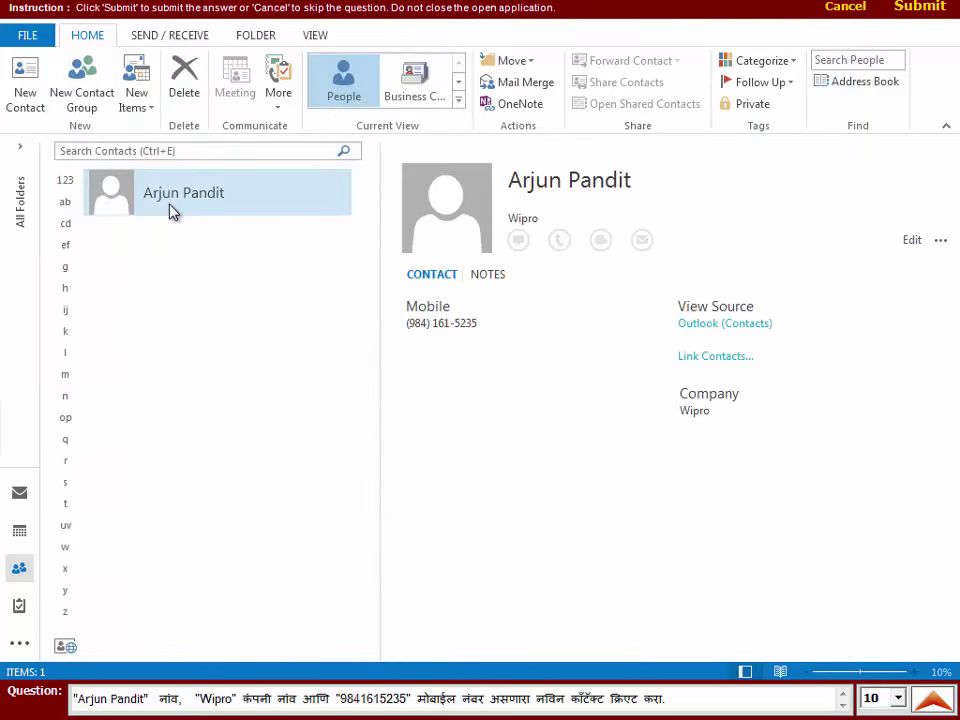
- Submit the contact answer and launch the practical test for Question 12
left_click(919, 9)
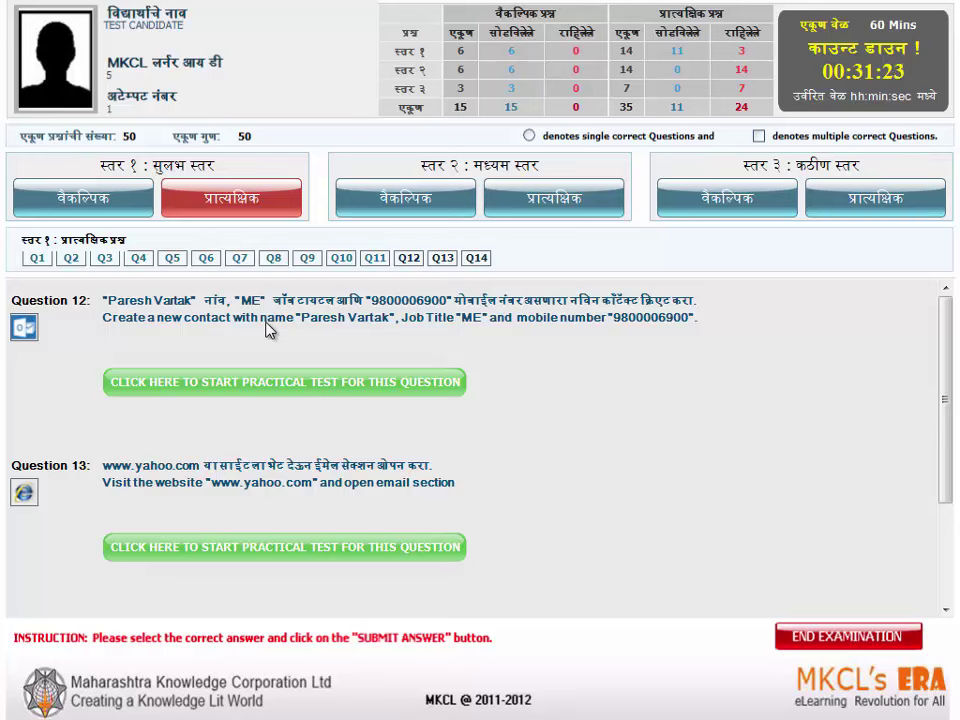
left_click(284, 382)
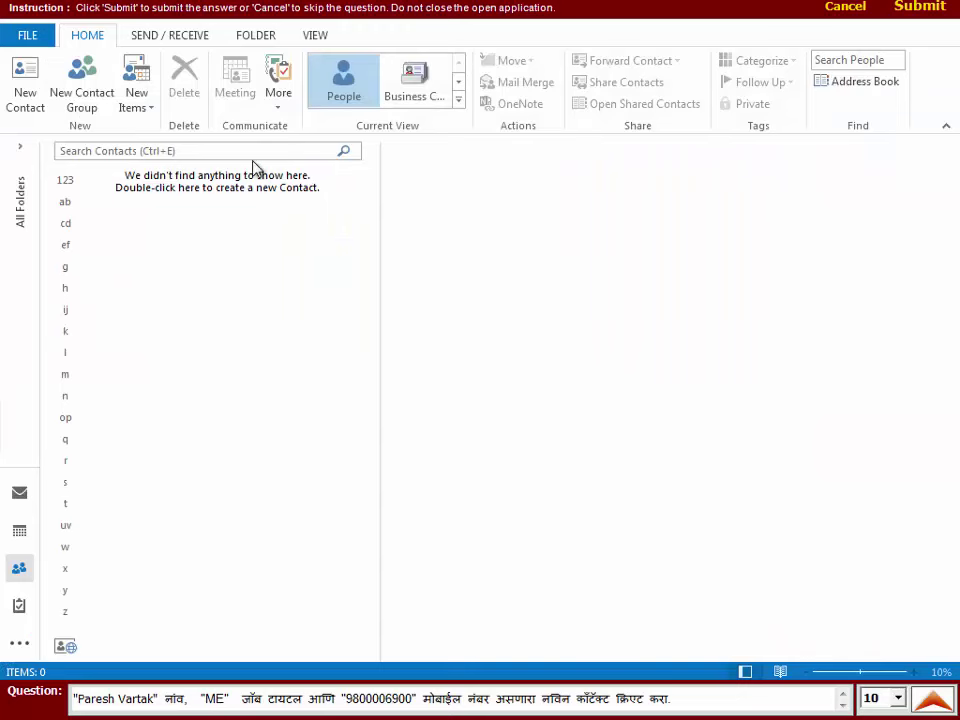
- Start a new contact with the person's full name and job title ME
left_click(141, 108)
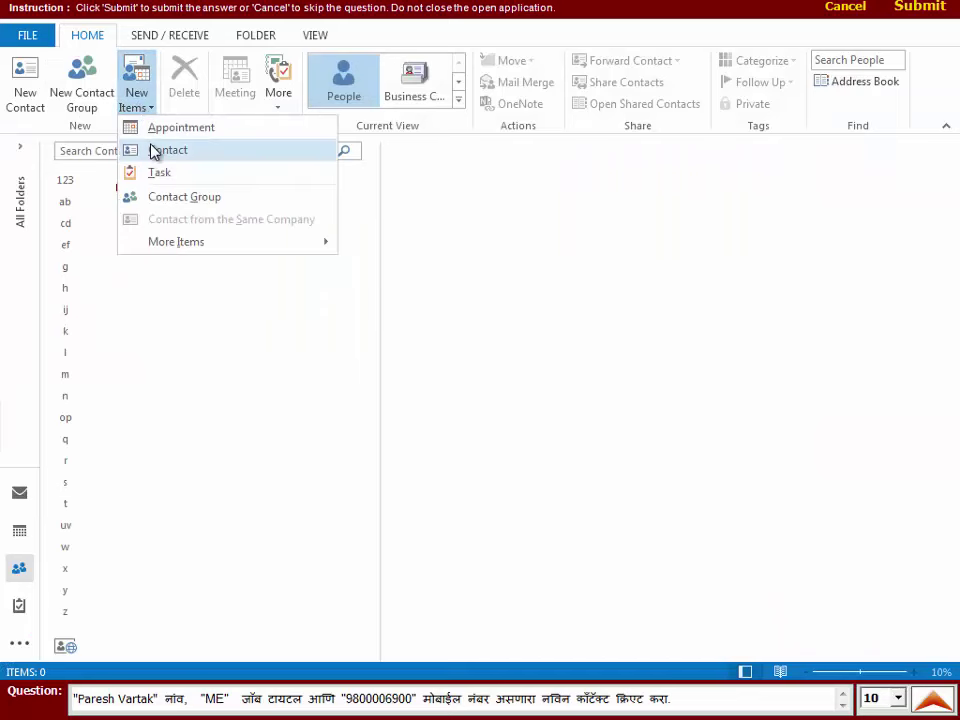
left_click(155, 151)
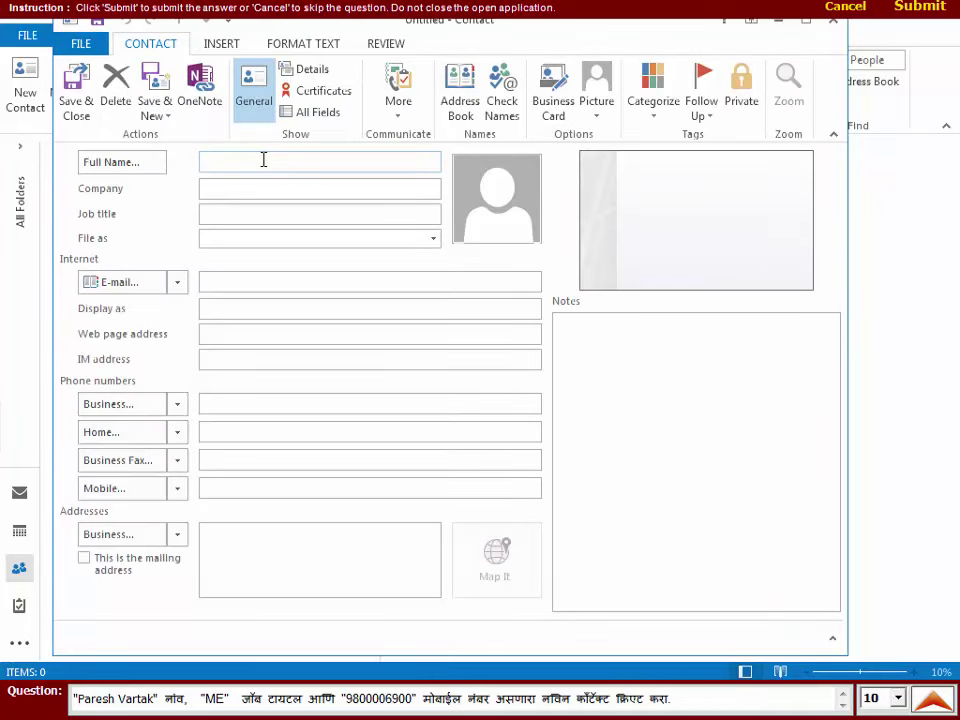
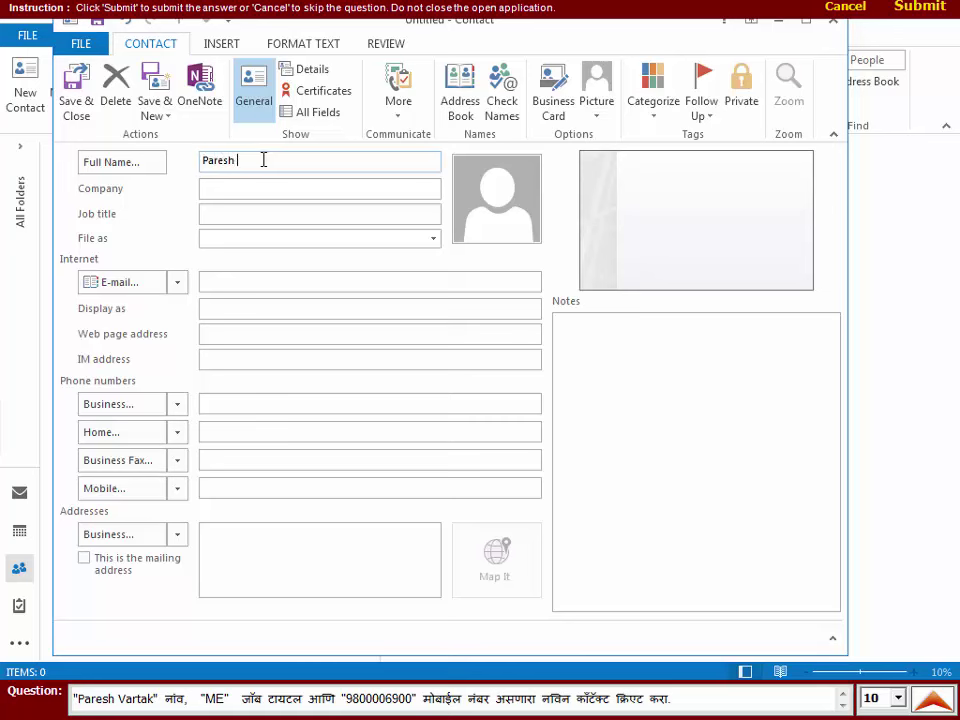
left_click(211, 214)
type("M")
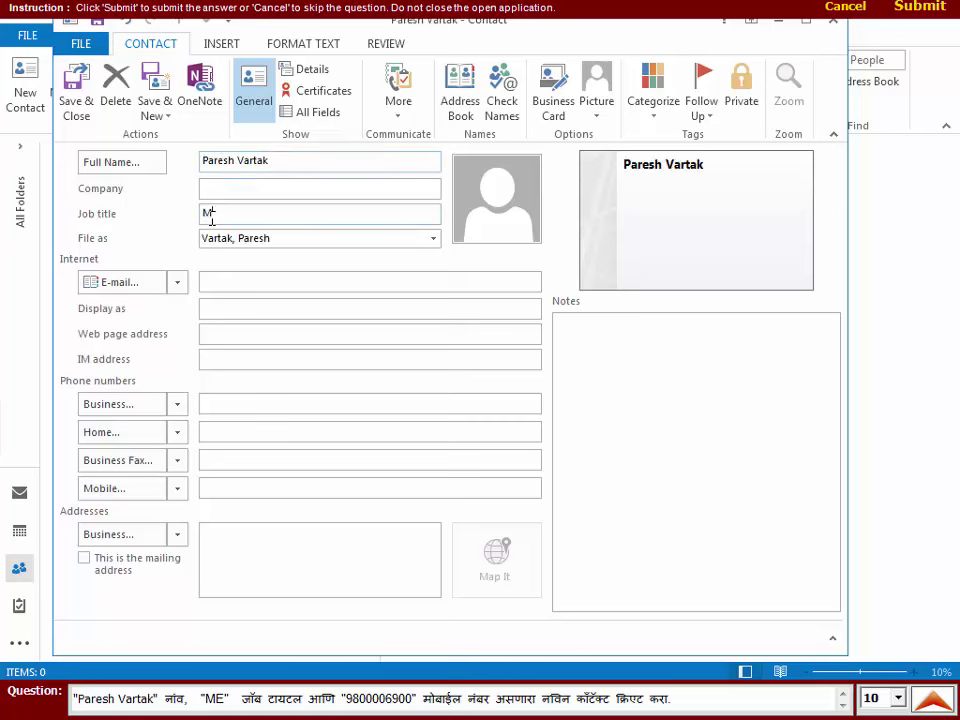
type("E")
- Add the contact's mobile number, save the contact, and submit the answer
left_click(223, 482)
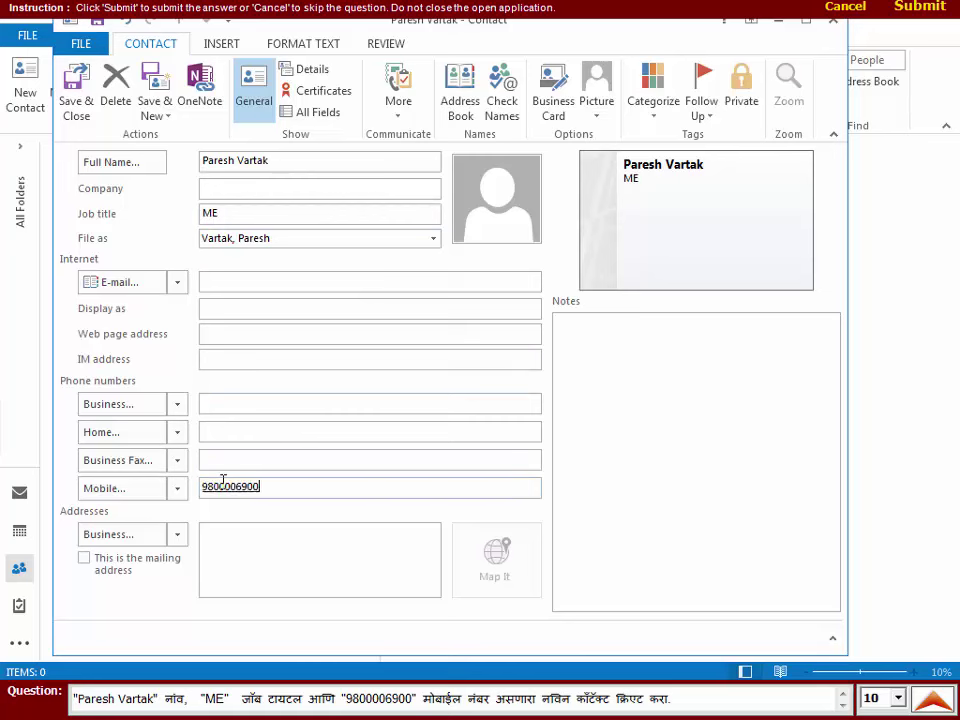
key("Tab")
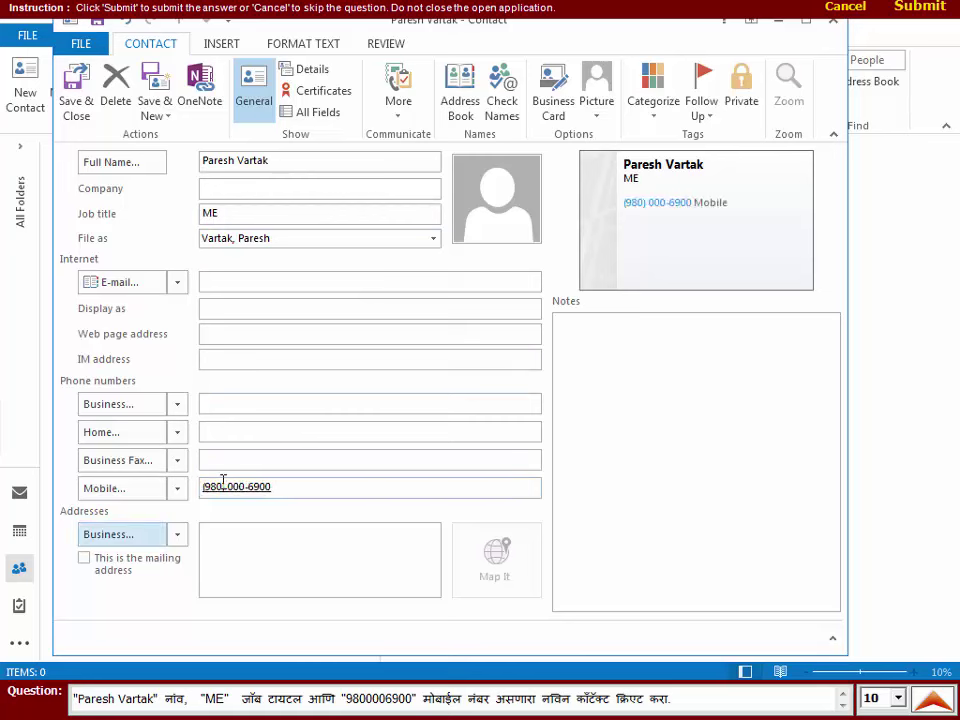
left_click(76, 110)
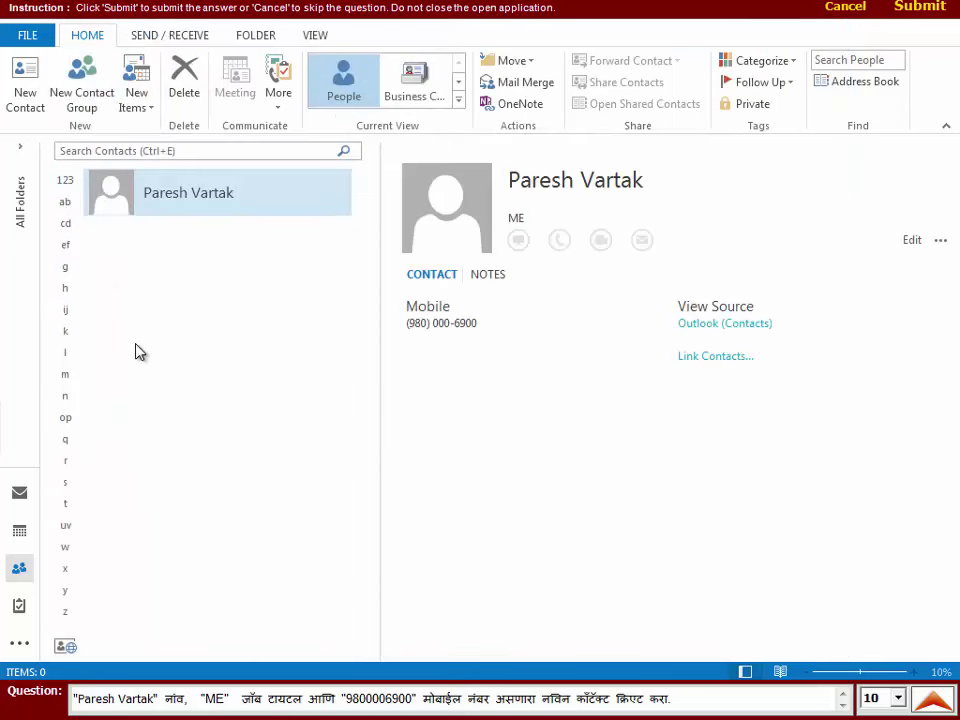
left_click(918, 8)
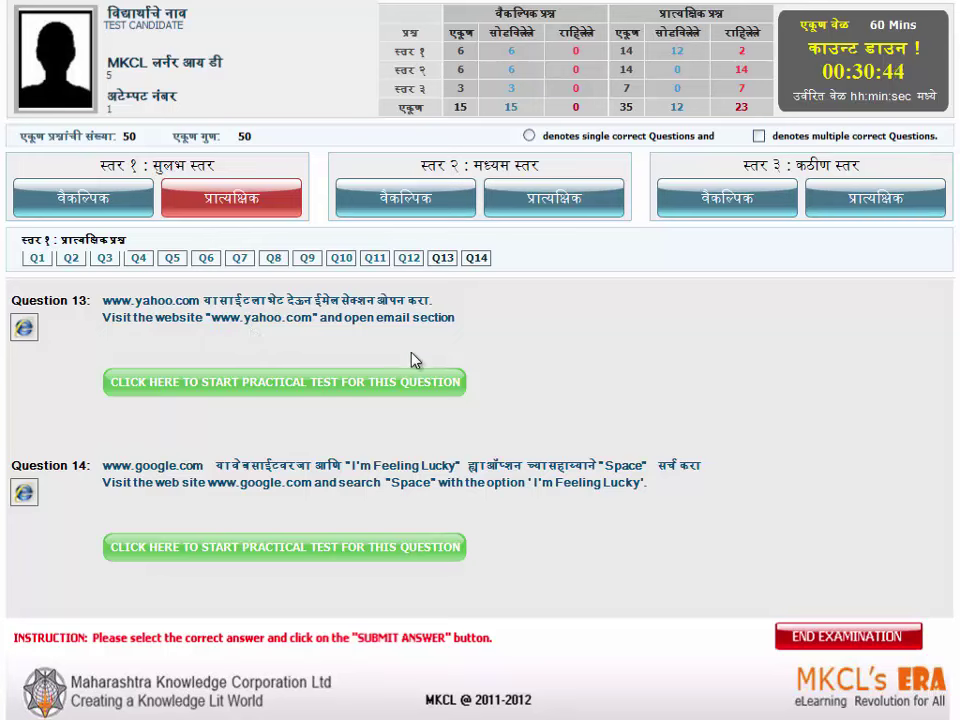
- Launch the practical test for Question 13
left_click(399, 385)
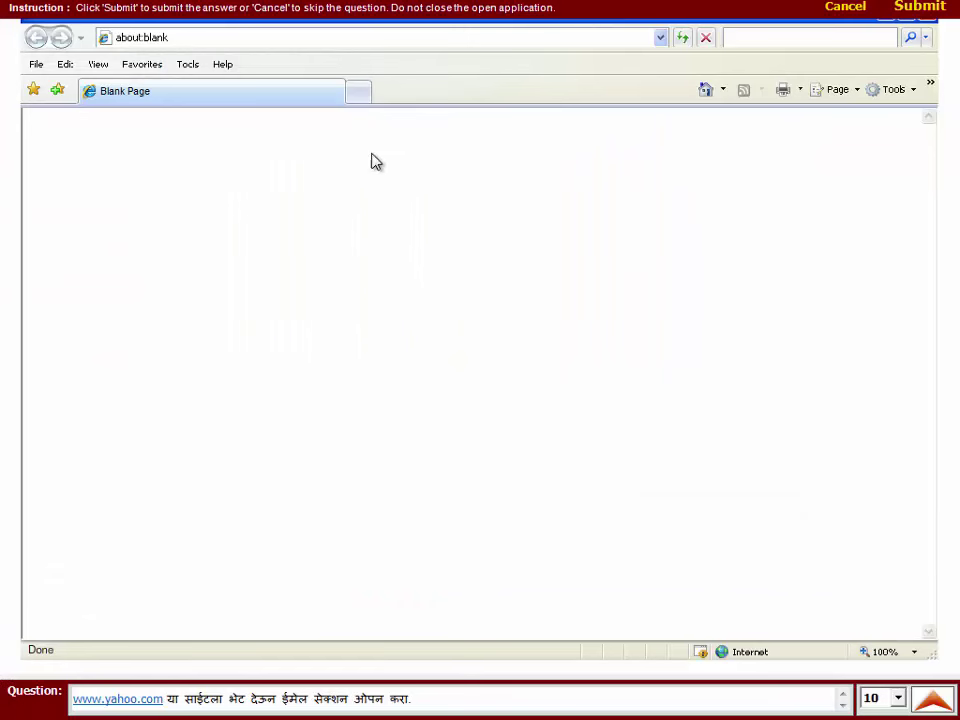
key("BackSpace")
key("BackSpace")
key("BackSpace")
key("BackSpace")
key("BackSpace")
key("BackSpace")
key("BackSpace")
key("BackSpace")
key("BackSpace")
key("BackSpace")
key("BackSpace")
type("www.yahoo.com")
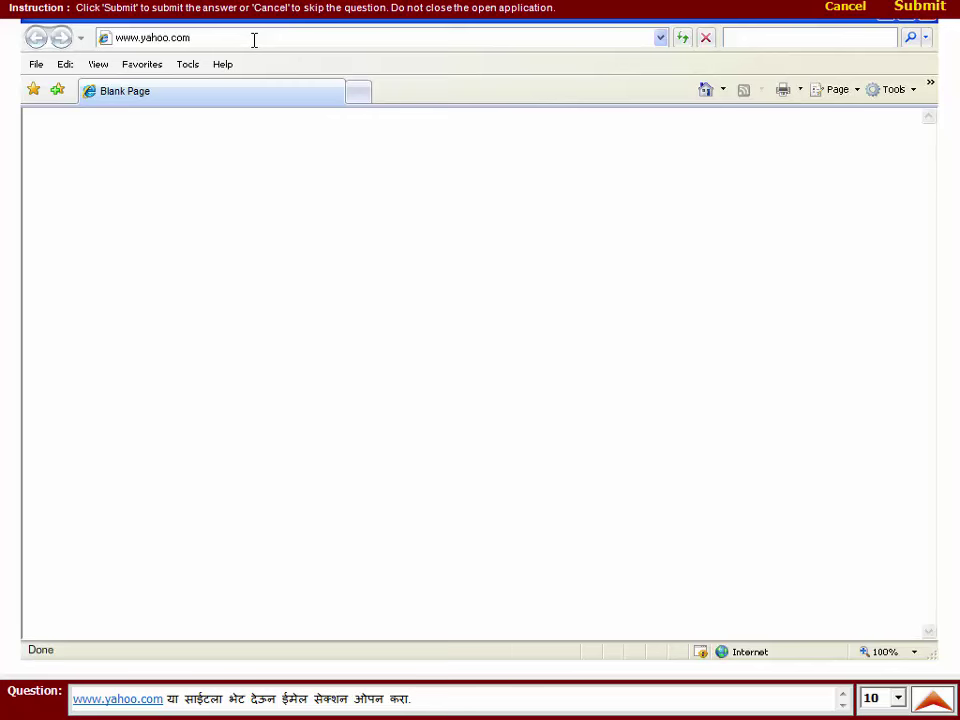
key("Return")
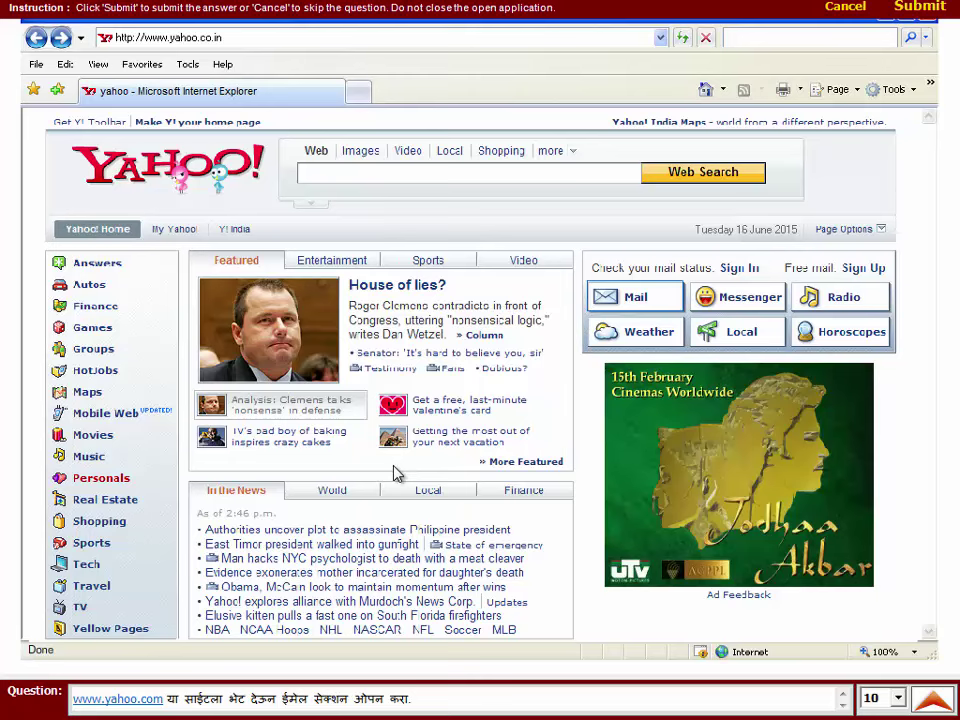
left_click(626, 299)
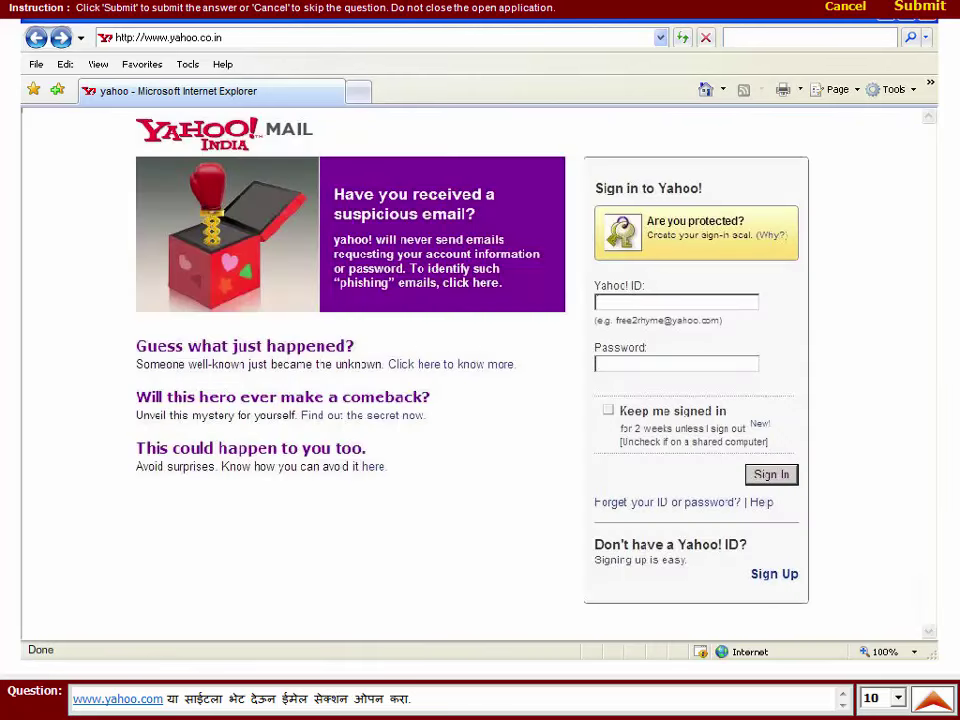
left_click(920, 10)
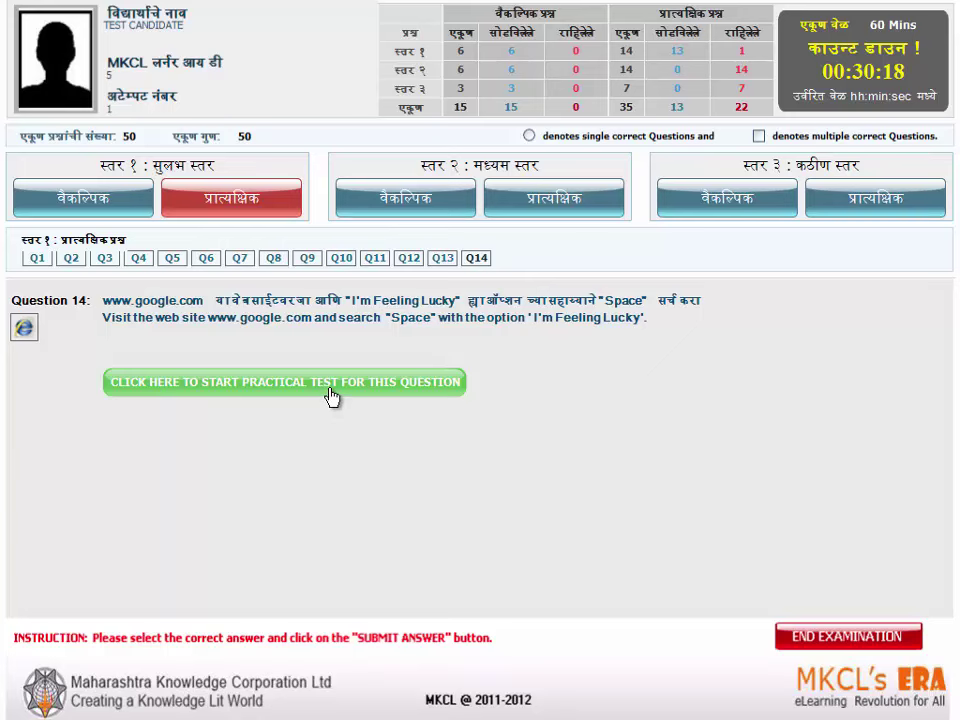
left_click(339, 394)
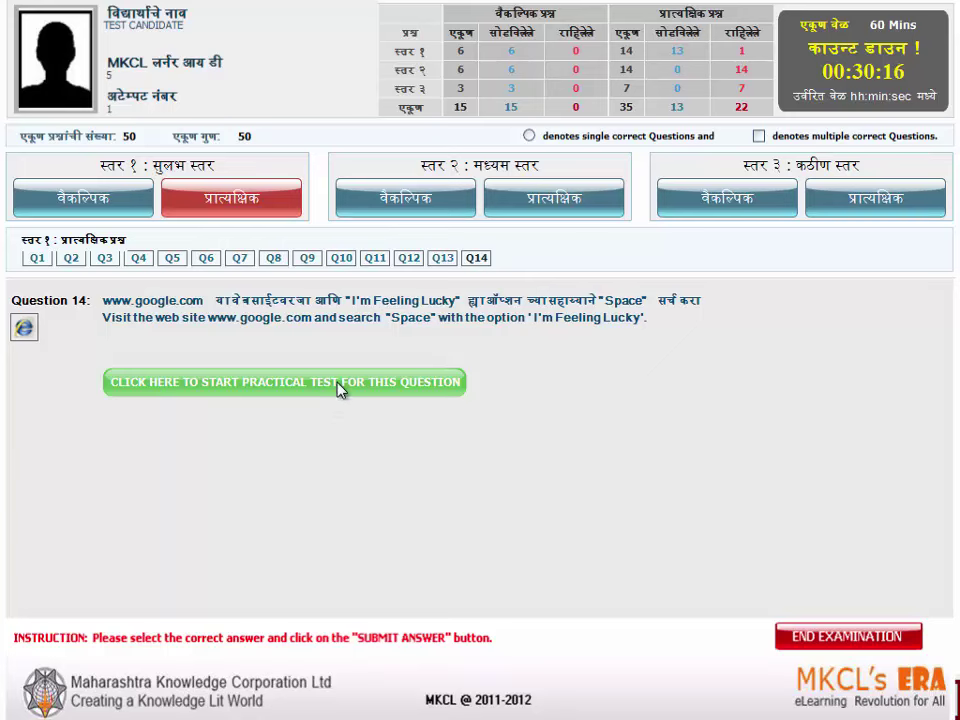
key("BackSpace")
key("BackSpace")
key("BackSpace")
key("BackSpace")
key("BackSpace")
key("BackSpace")
key("BackSpace")
key("BackSpace")
key("BackSpace")
key("BackSpace")
key("BackSpace")
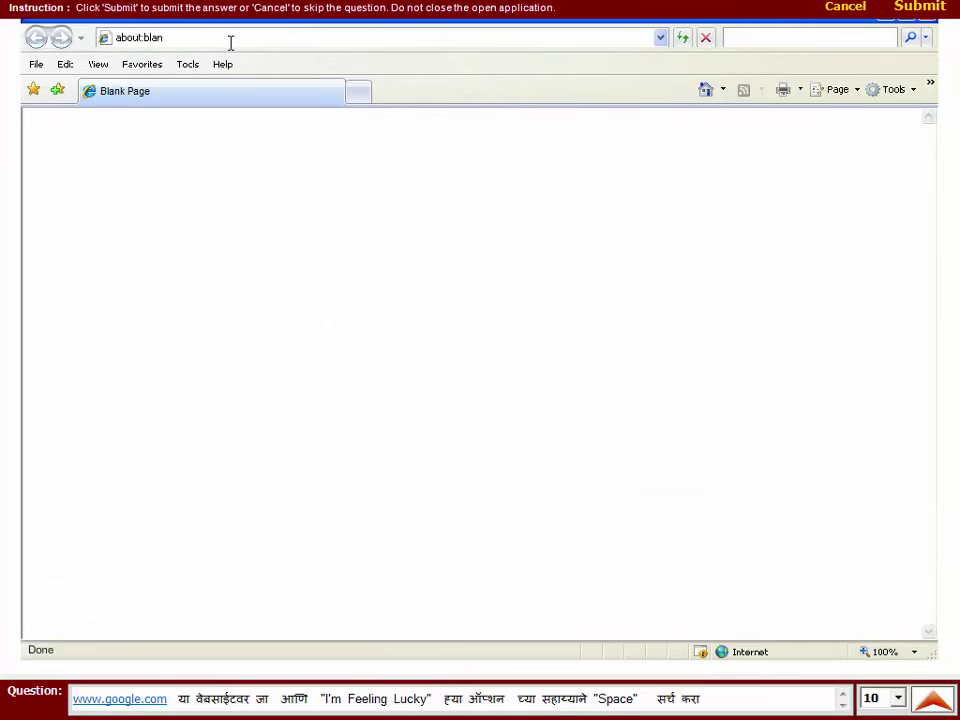
type("www.google.com")
key("Return")
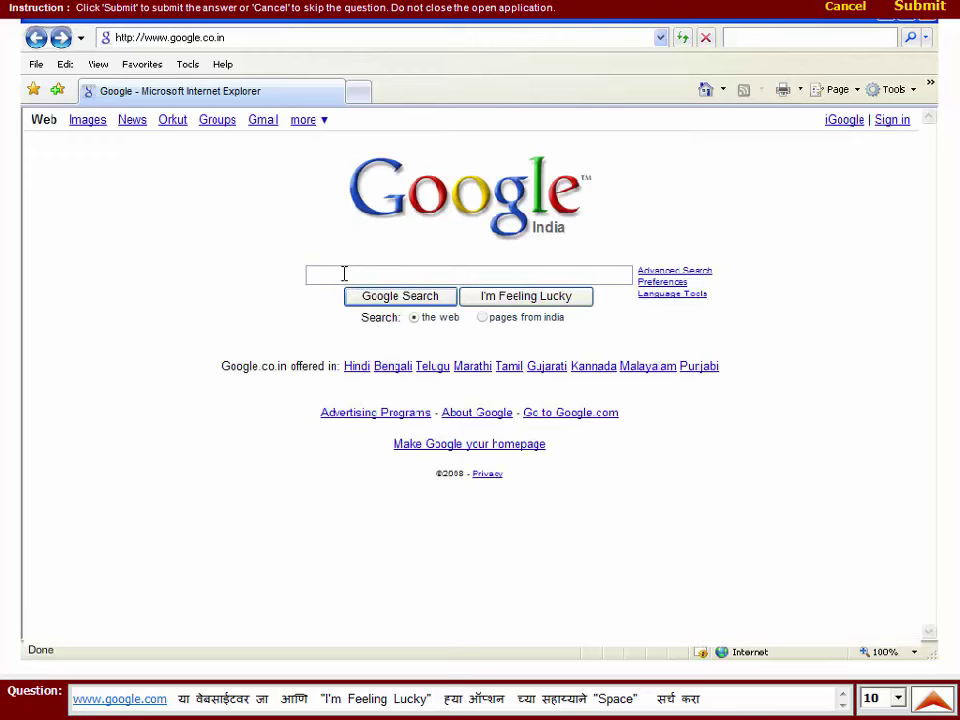
- Search Google for 'space' with I'm Feeling Lucky and submit the answer
type("space")
left_click(526, 297)
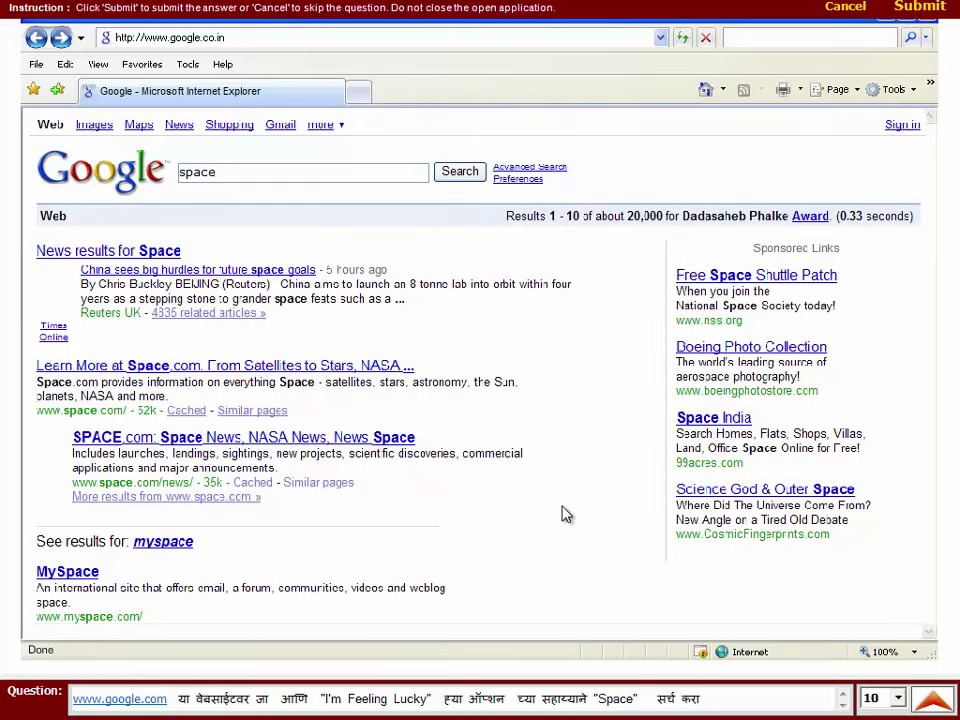
left_click(933, 12)
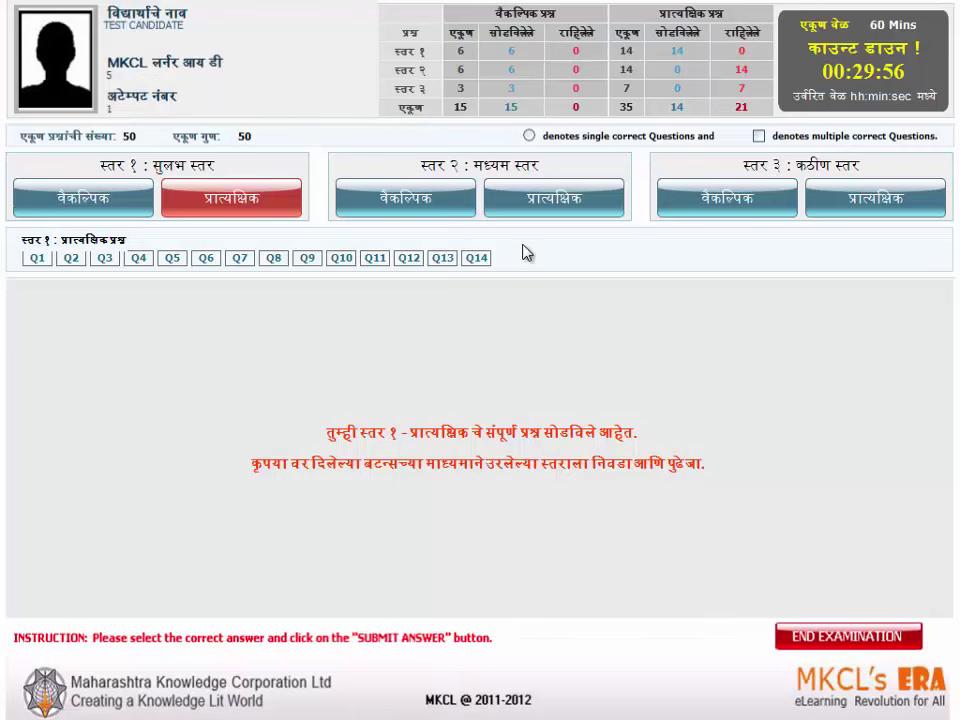
- Switch to the level 2 practical questions and launch Question 1's test
left_click(557, 195)
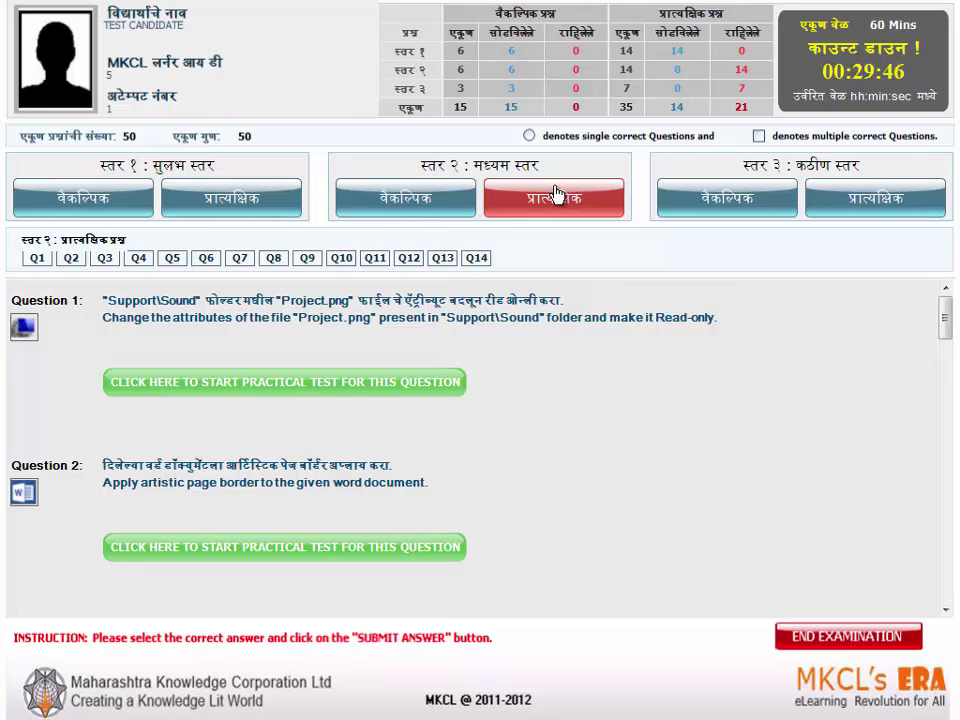
left_click(257, 385)
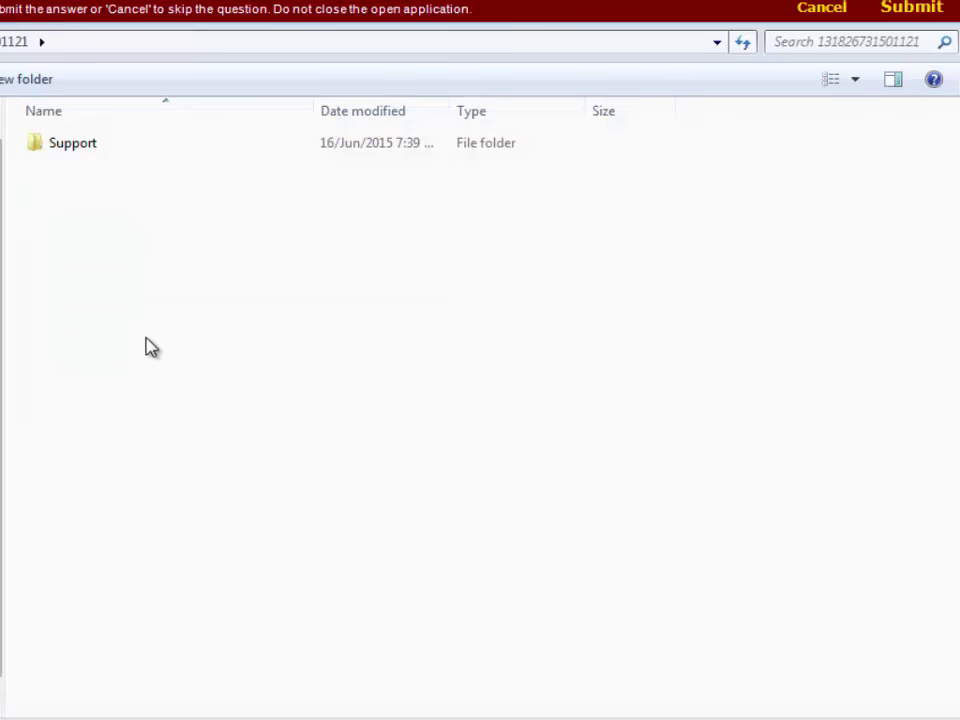
- Open Support > Sound and select the Project image
double_click(97, 153)
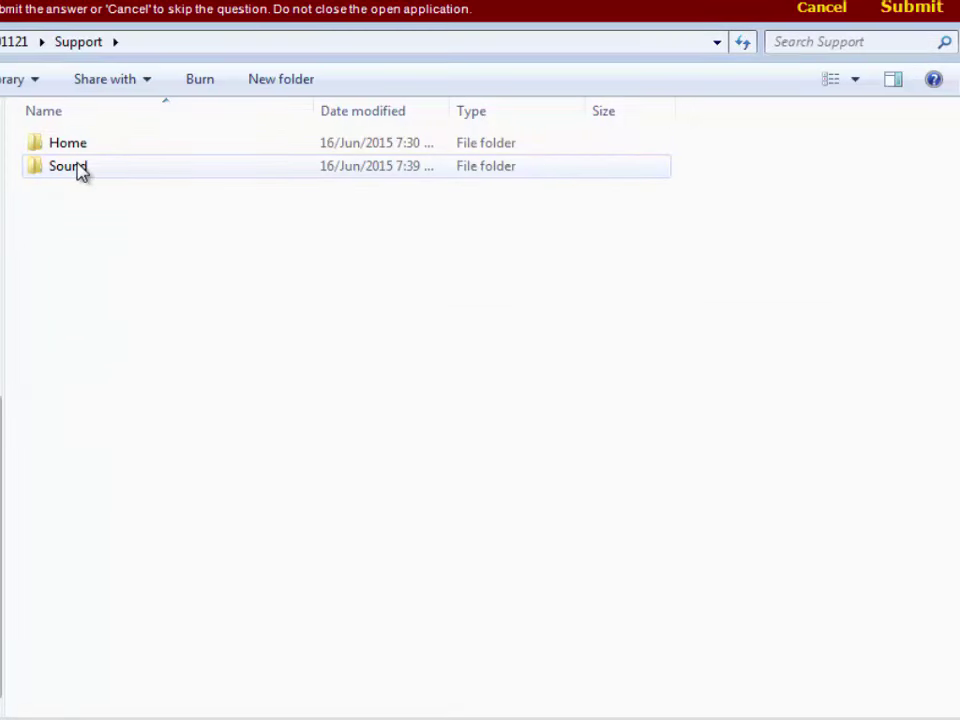
double_click(80, 169)
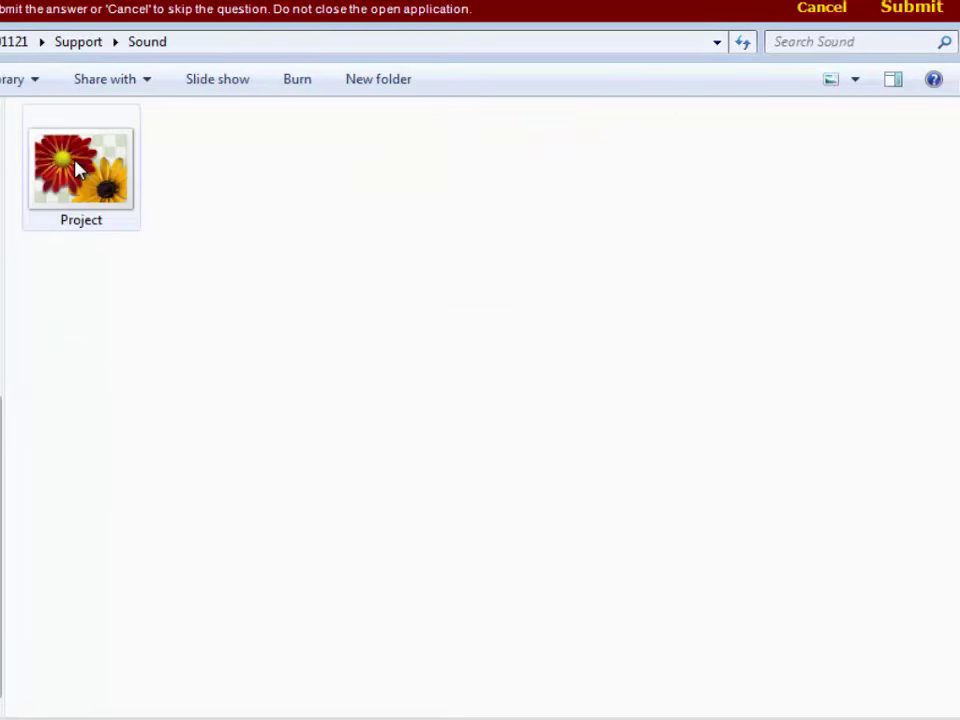
left_click(78, 170)
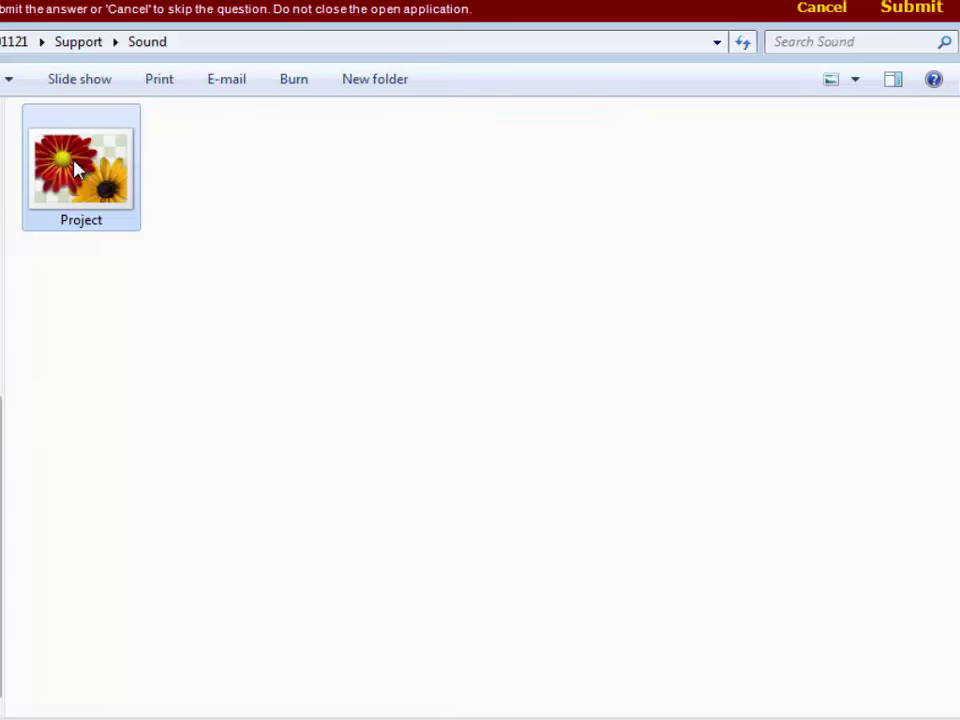
- Make the Project image read-only in its Properties and submit the task
right_click(75, 168)
left_click(150, 716)
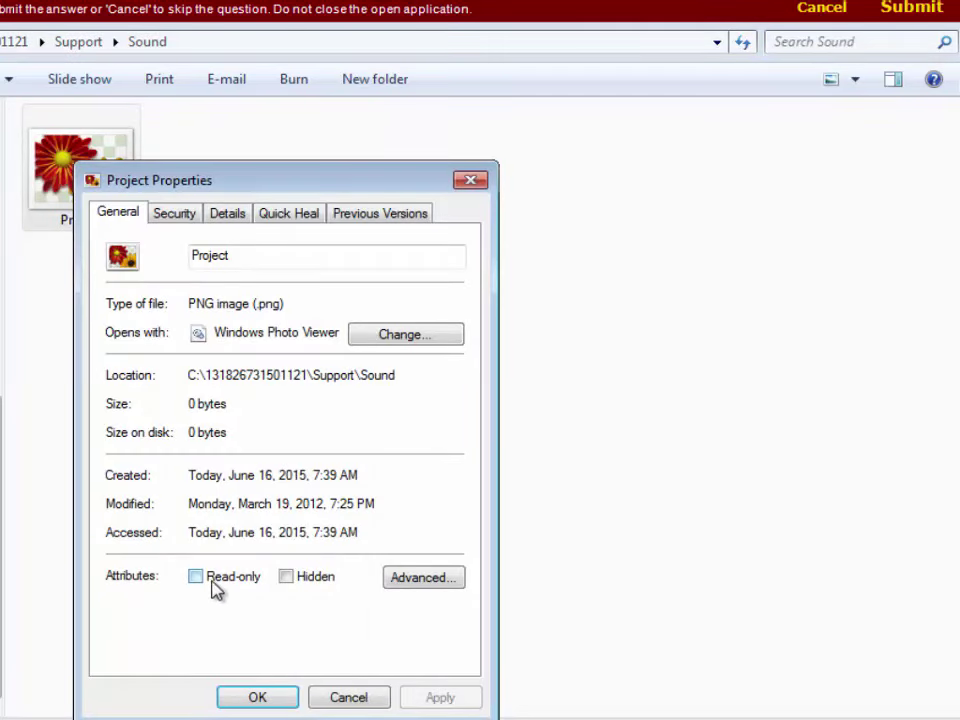
left_click(211, 578)
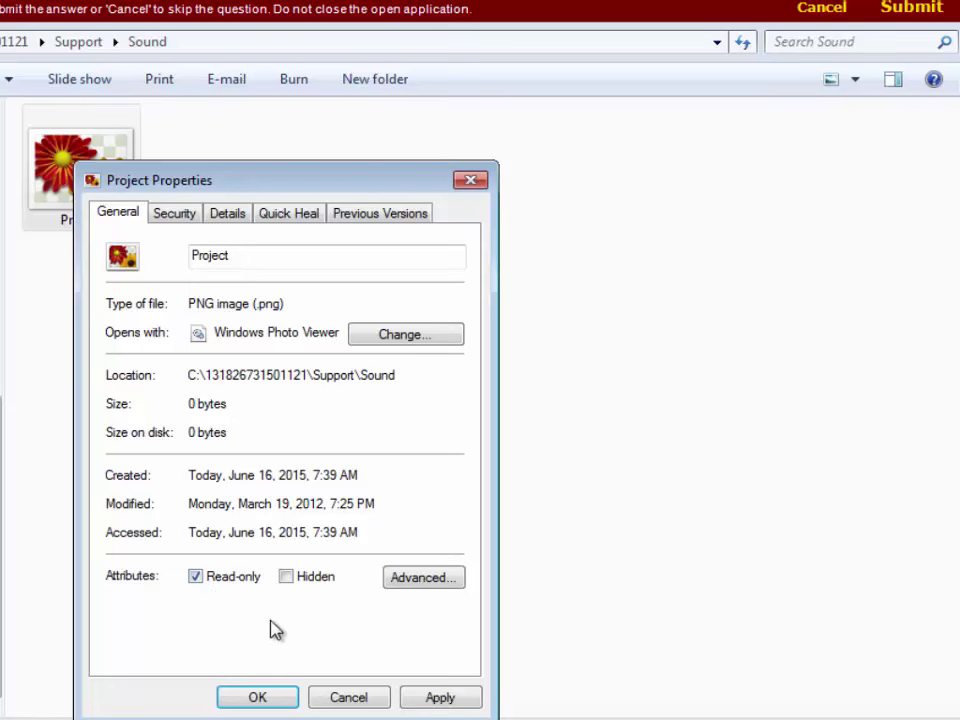
left_click(440, 698)
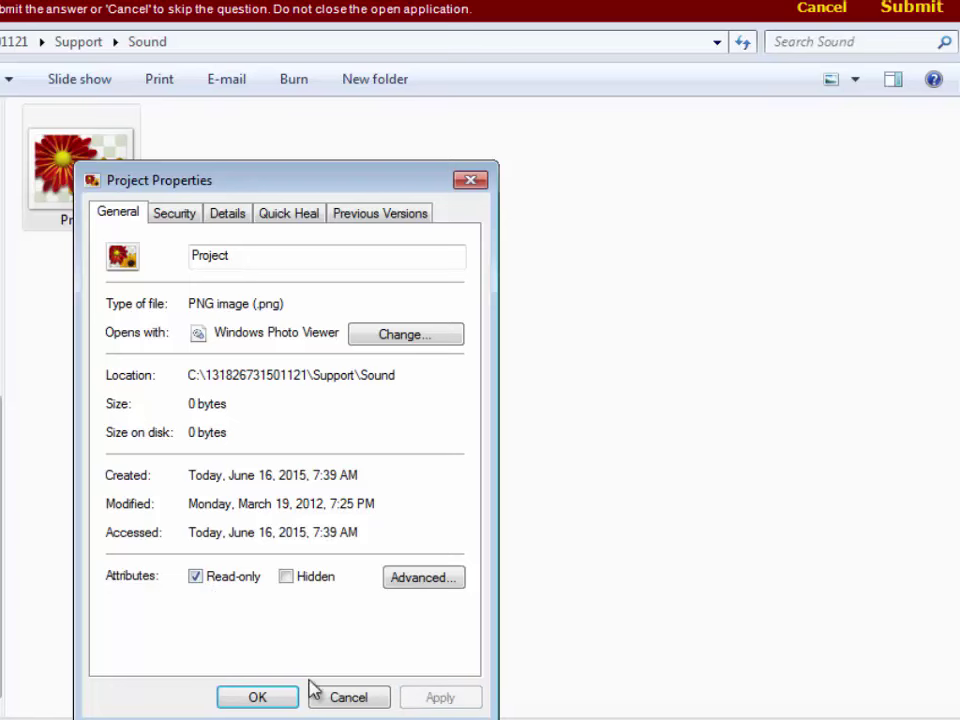
left_click(261, 702)
left_click(933, 8)
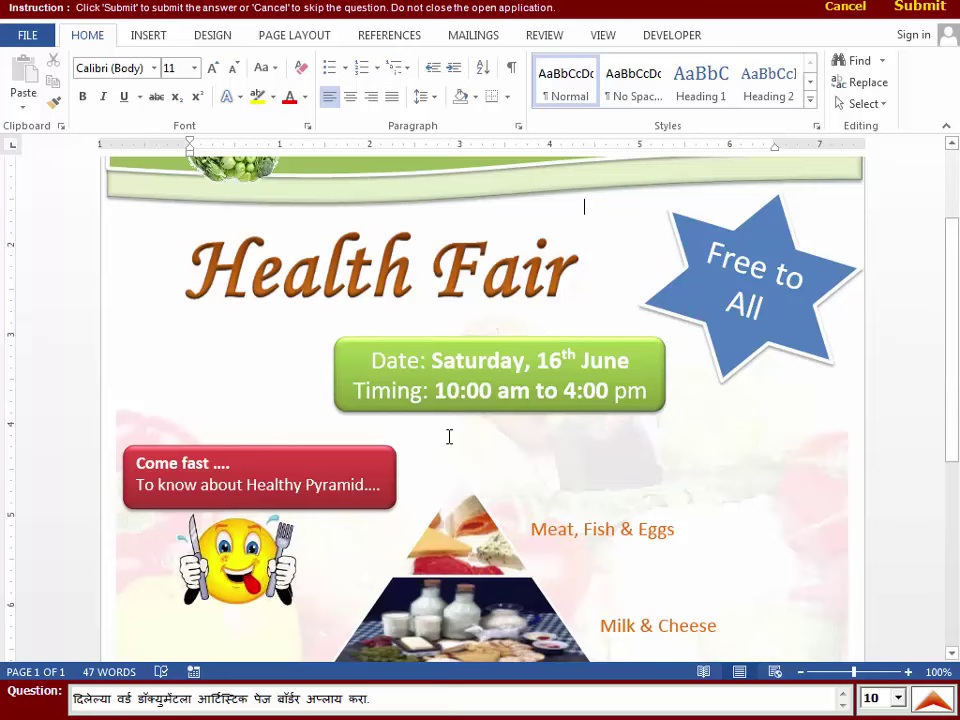
- Apply the apple art page border to the Health Fair flyer
left_click(226, 40)
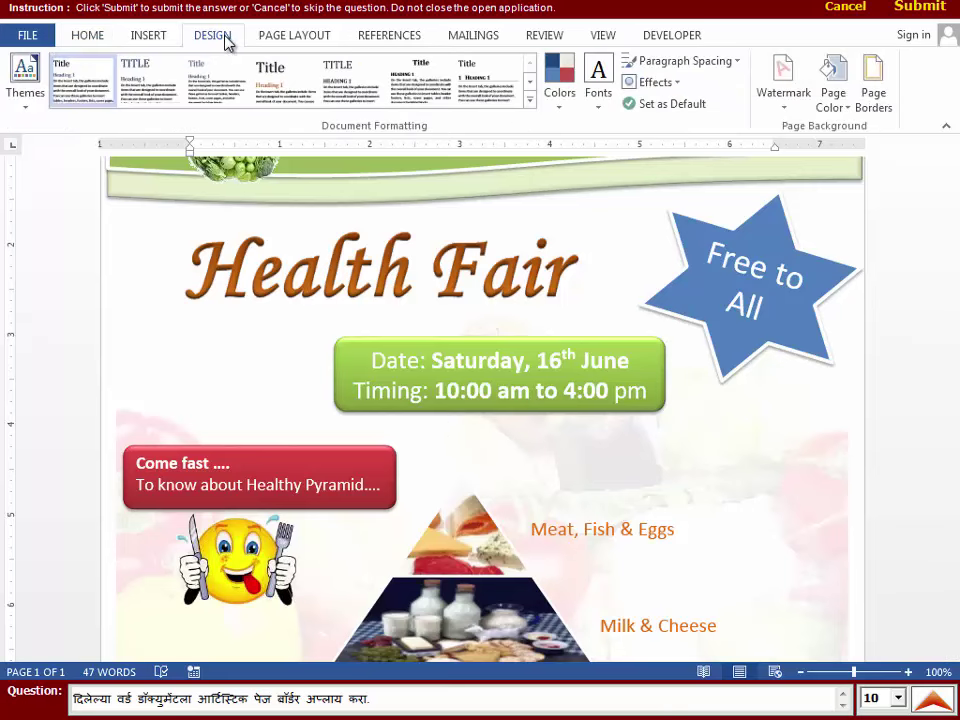
left_click(879, 107)
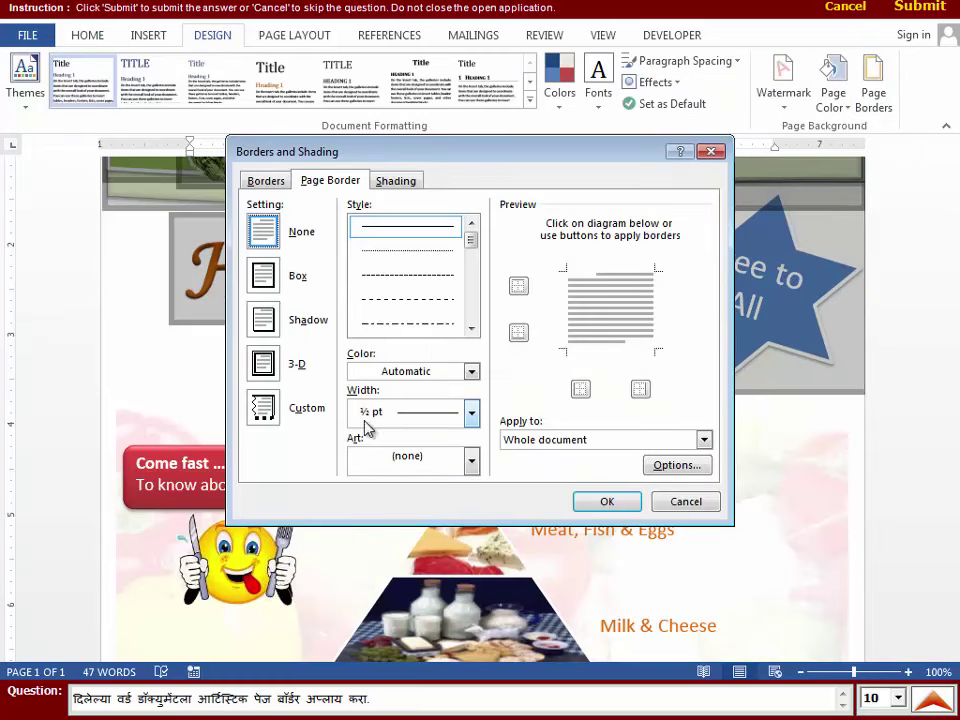
left_click(469, 460)
key("Down")
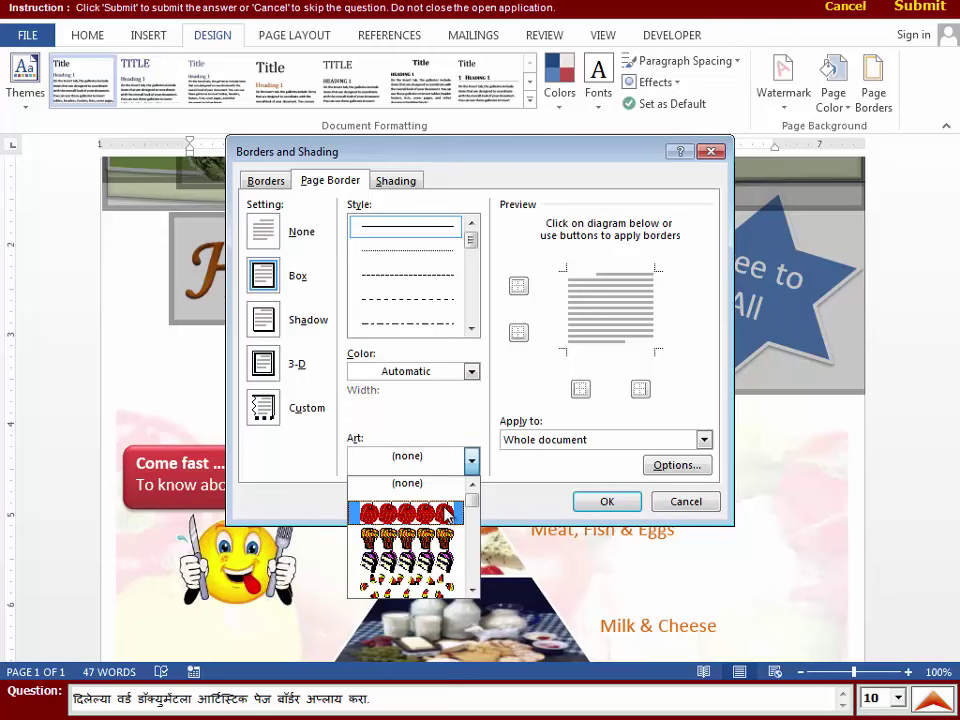
left_click(446, 514)
left_click(604, 501)
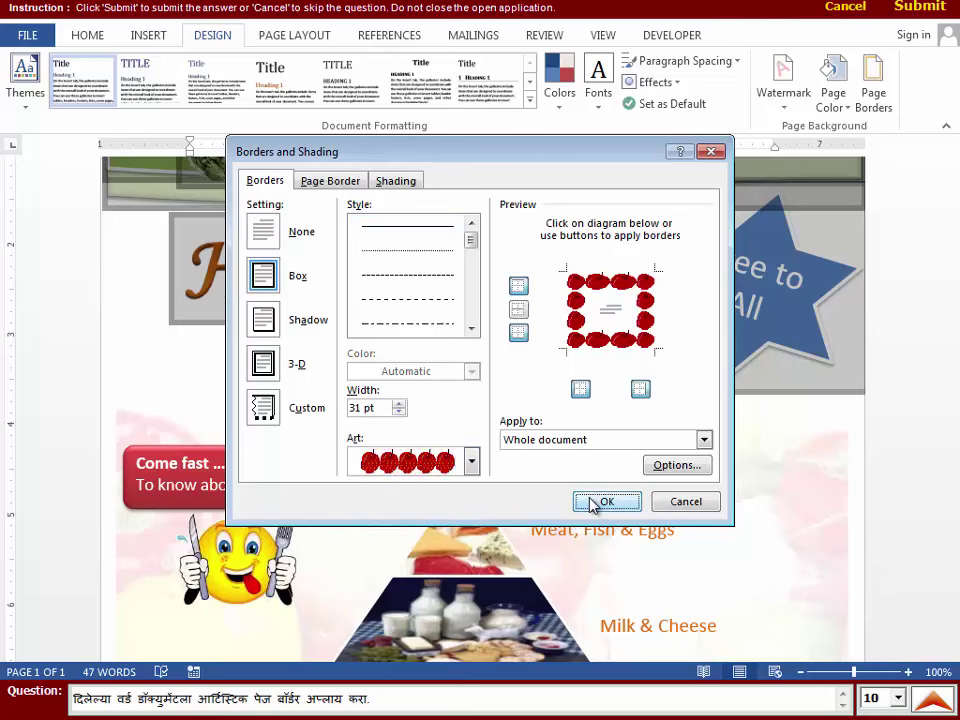
- Submit the page border answer and launch Question 3's practical task
scroll(622, 483, "up", 3)
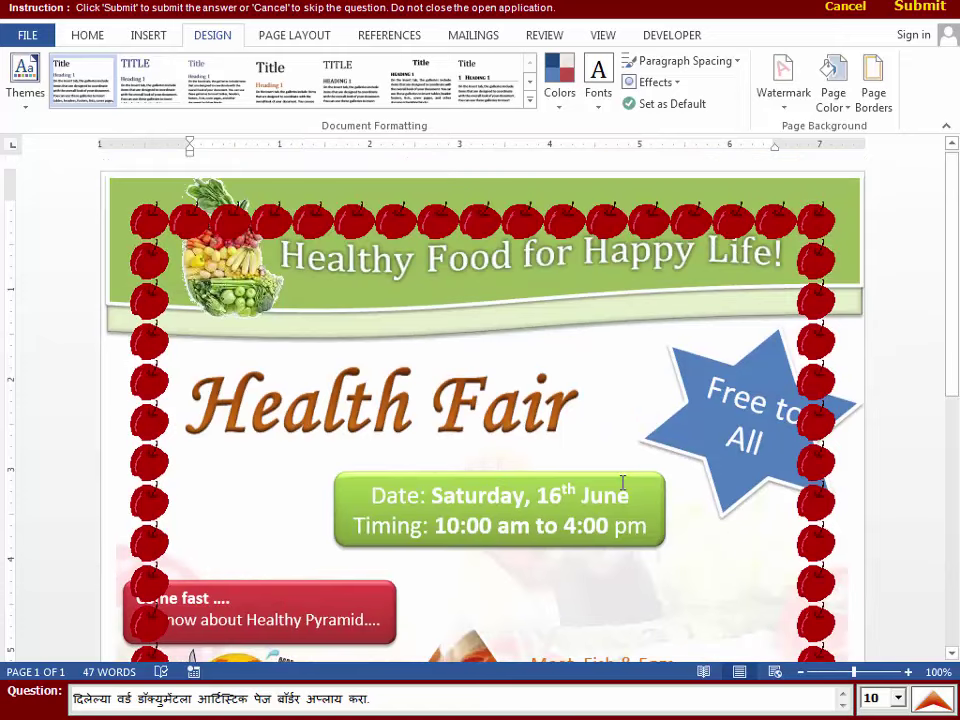
left_click(920, 10)
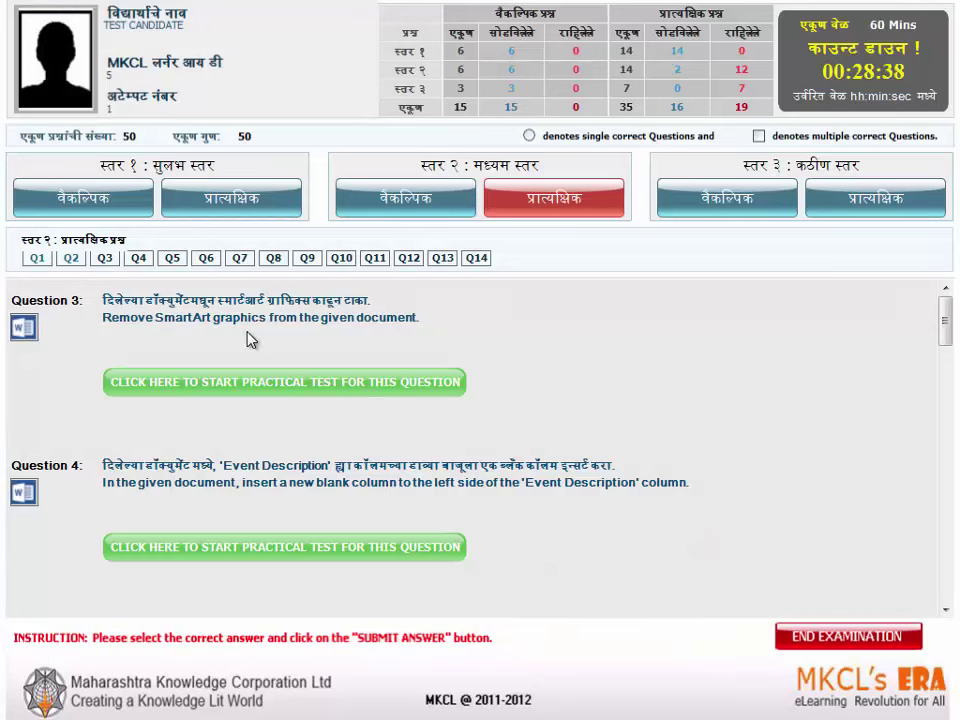
left_click(258, 377)
- Select the entire food pyramid SmartArt and cut it from the flyer with Ctrl+X
scroll(258, 375, "down", 8)
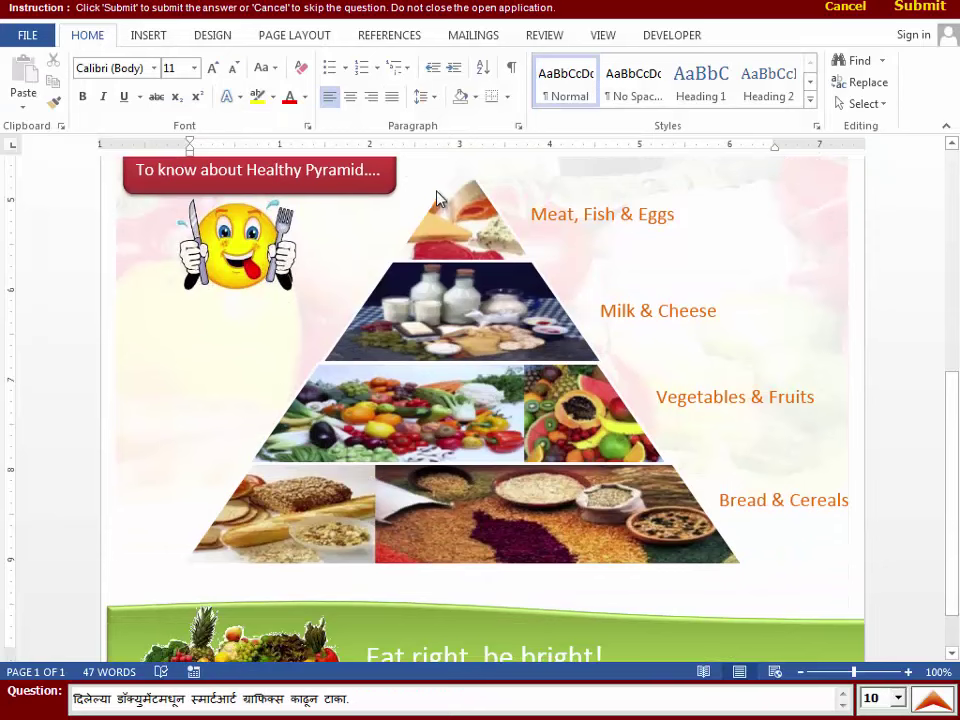
left_click(660, 448)
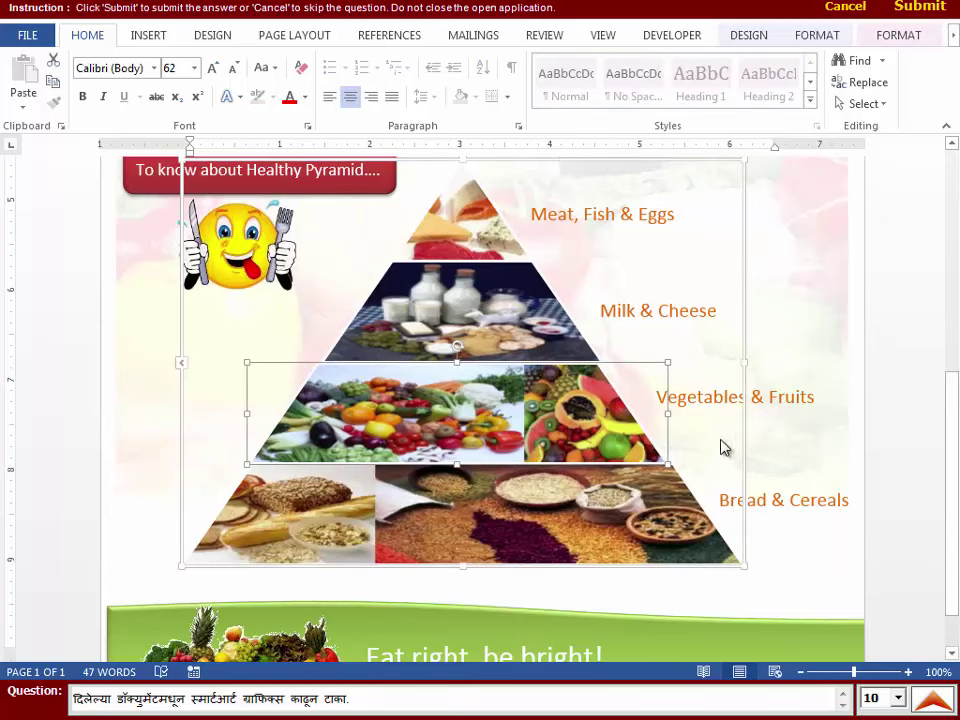
left_click(746, 422)
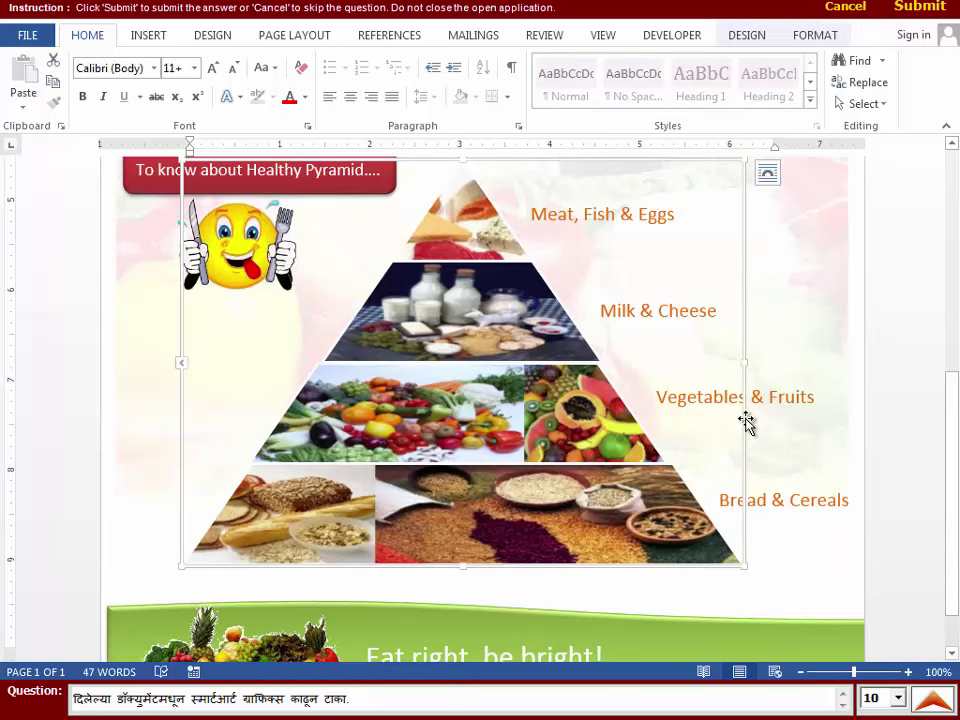
key("ctrl+x")
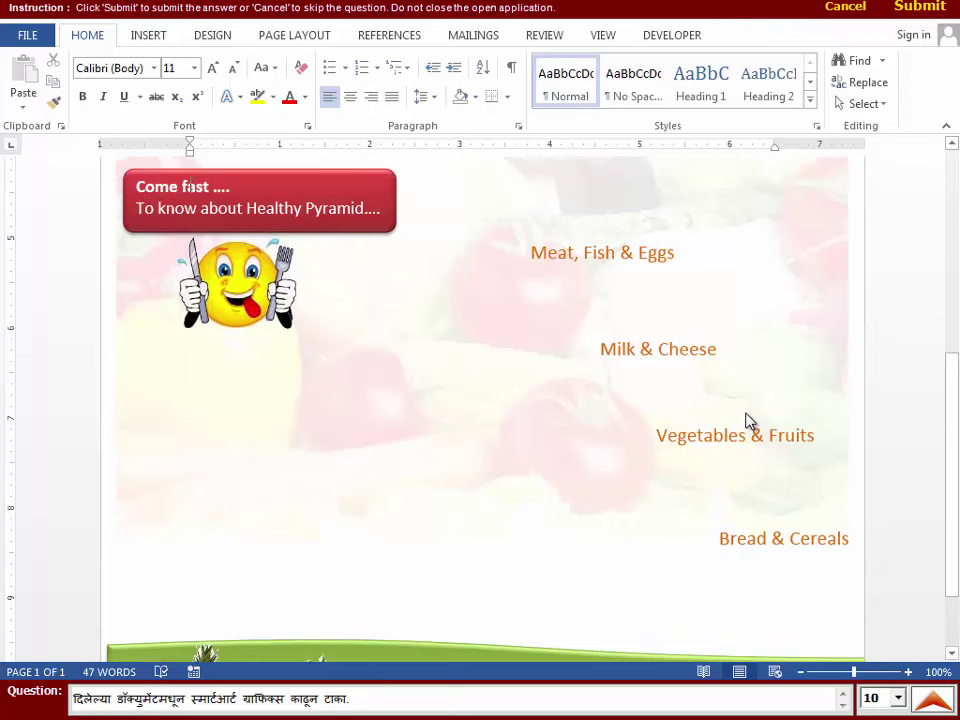
scroll(750, 422, "down", 2)
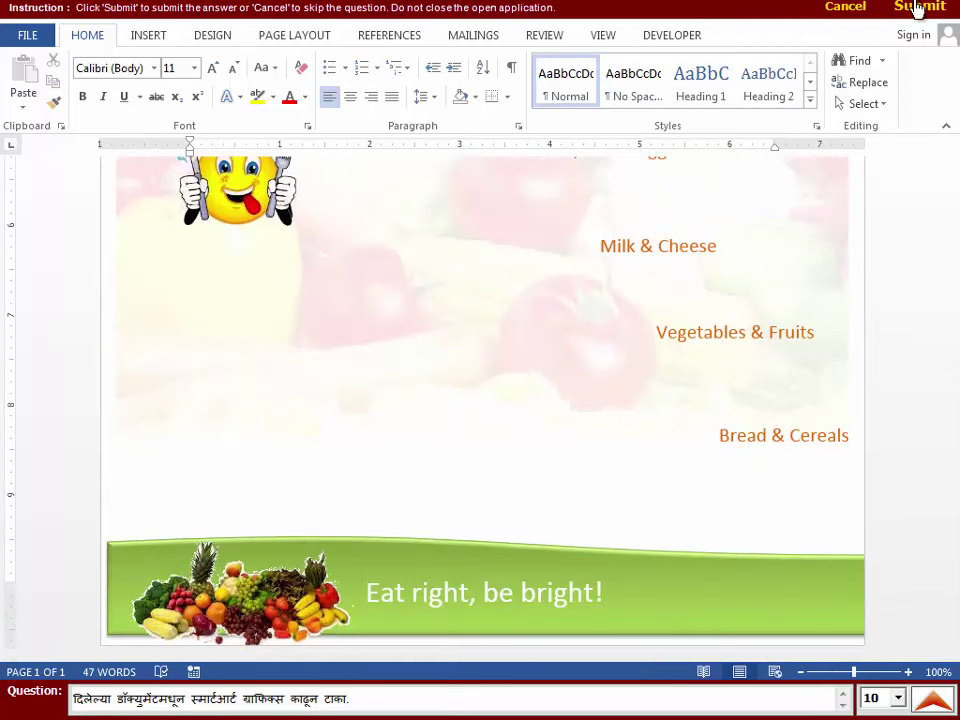
- Submit the SmartArt answer, then insert a blank column left of Event Description and submit
left_click(912, 8)
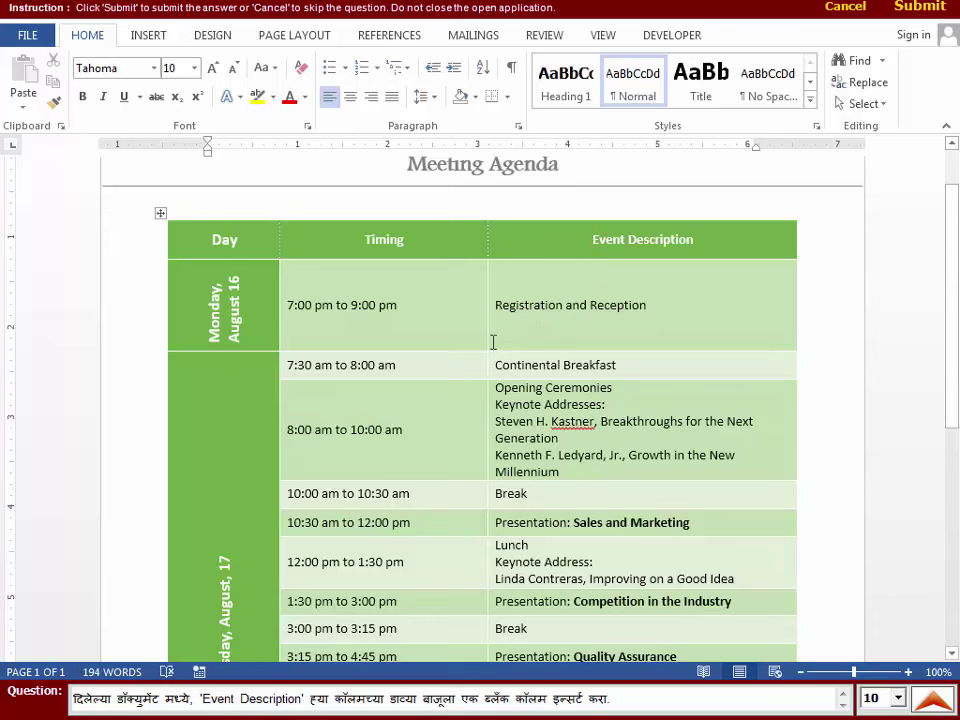
left_click(592, 218)
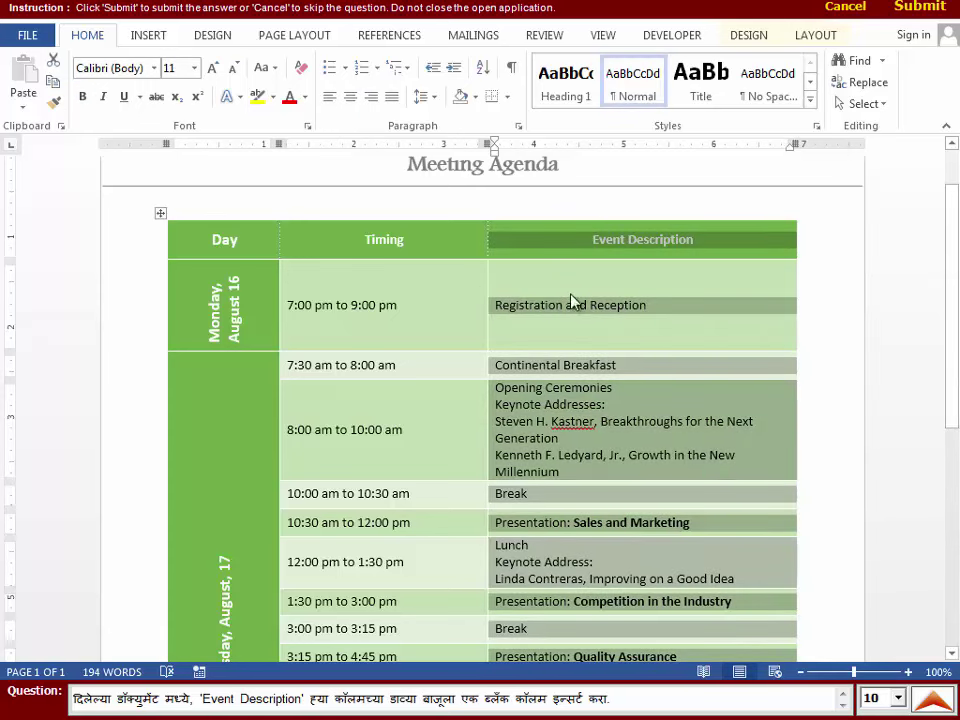
left_click(554, 302)
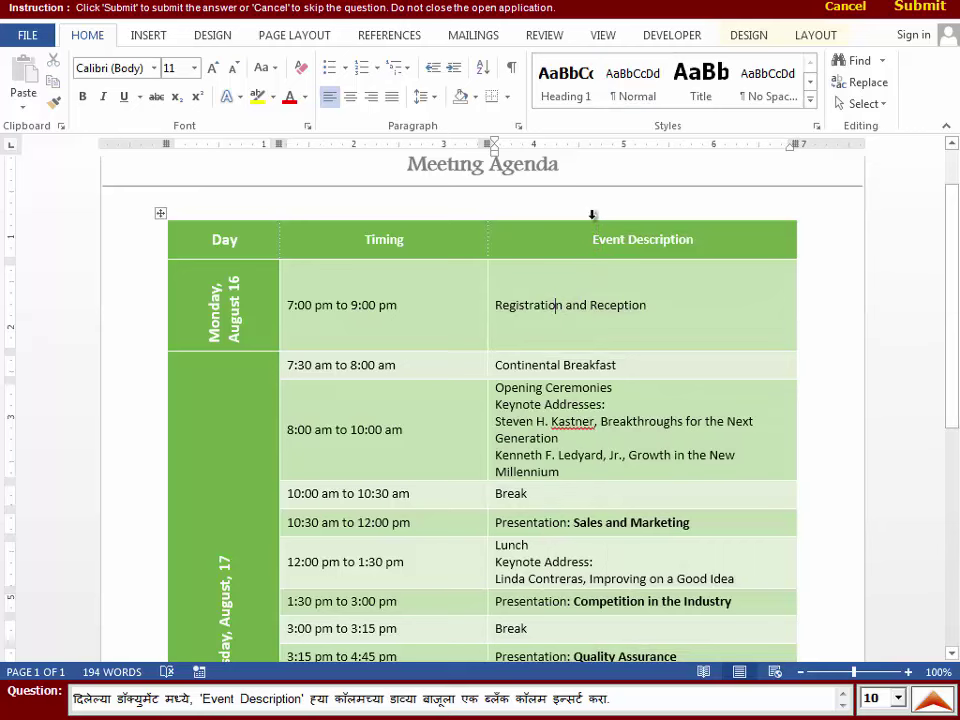
left_click(591, 214)
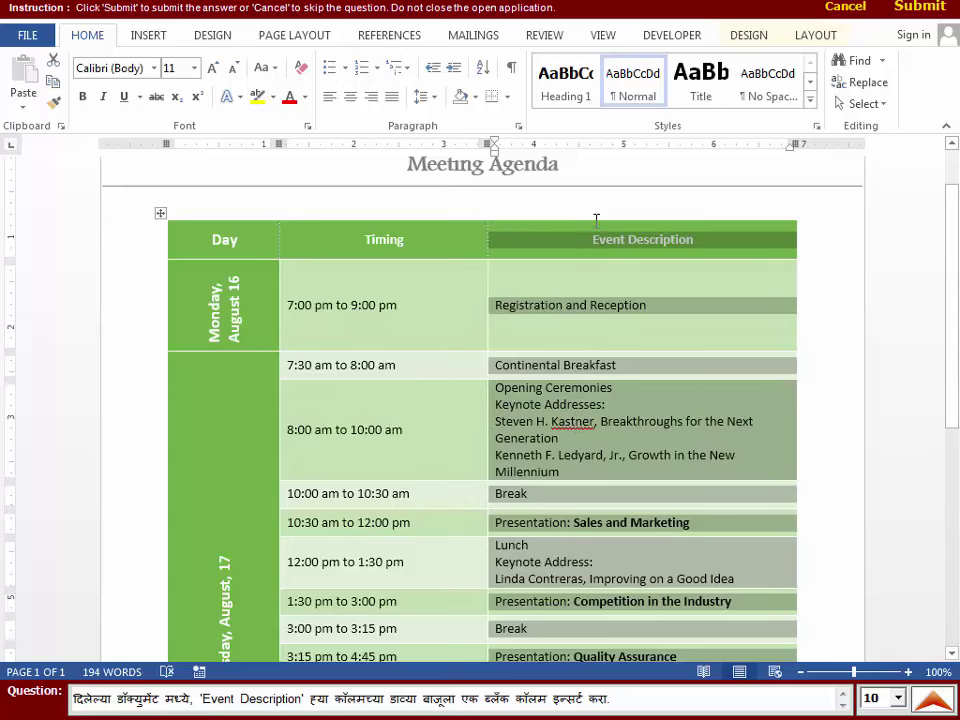
left_click(812, 37)
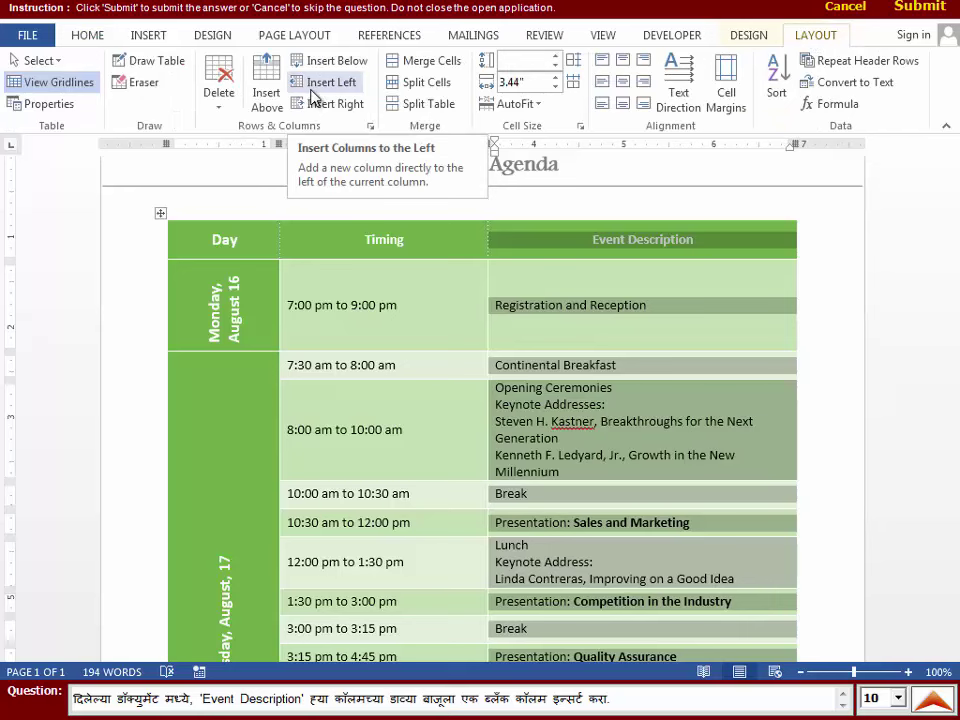
left_click(322, 82)
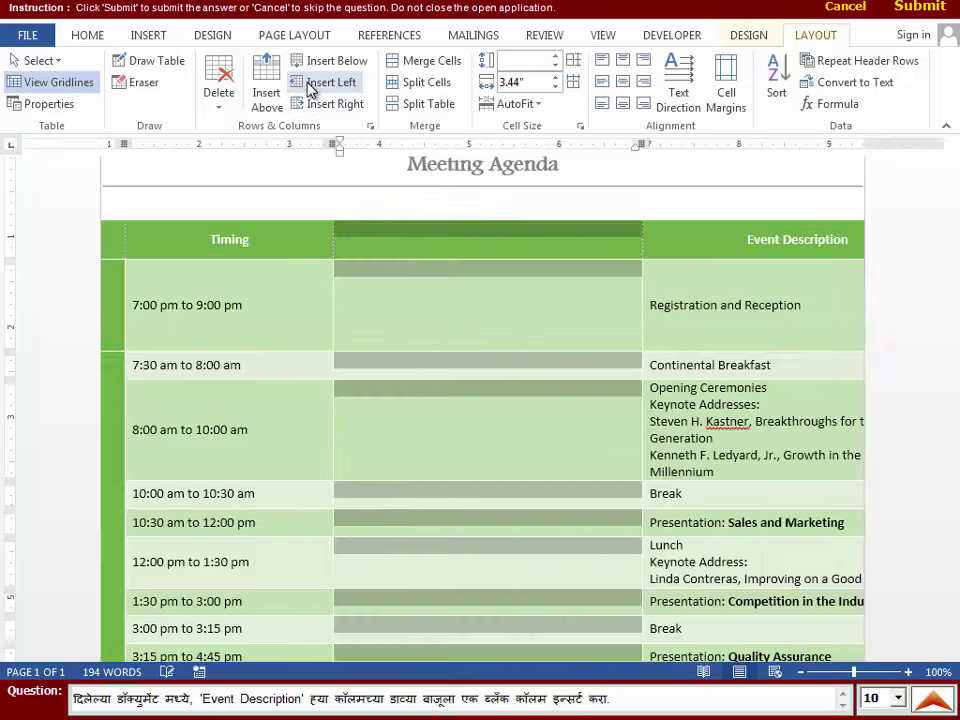
left_click(922, 8)
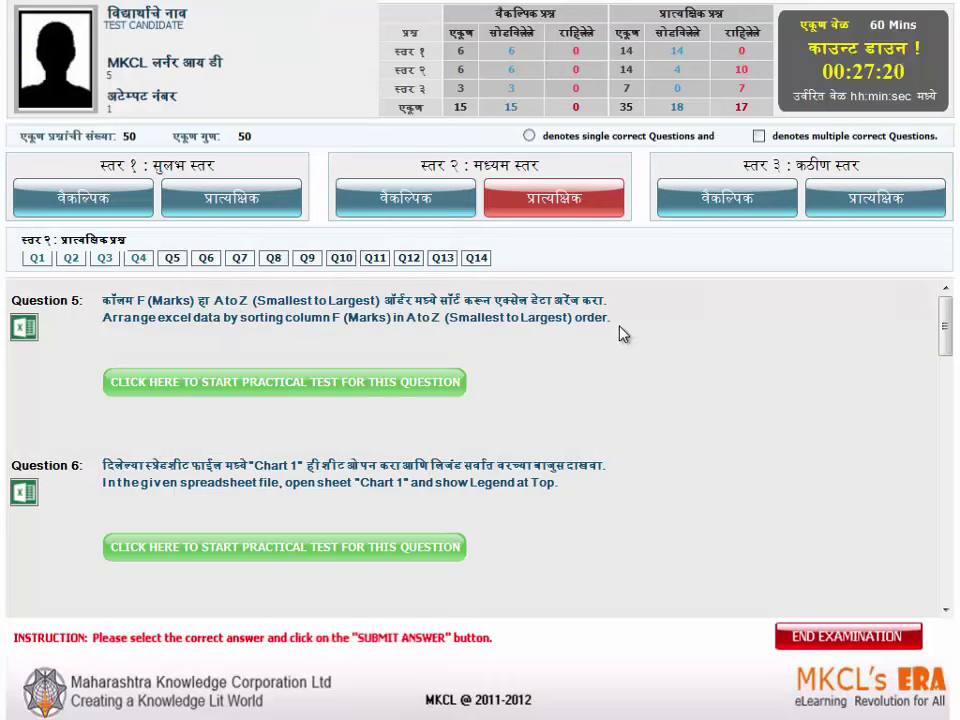
- Sort the CET Result table by the Marks column, smallest to largest, and submit
left_click(338, 382)
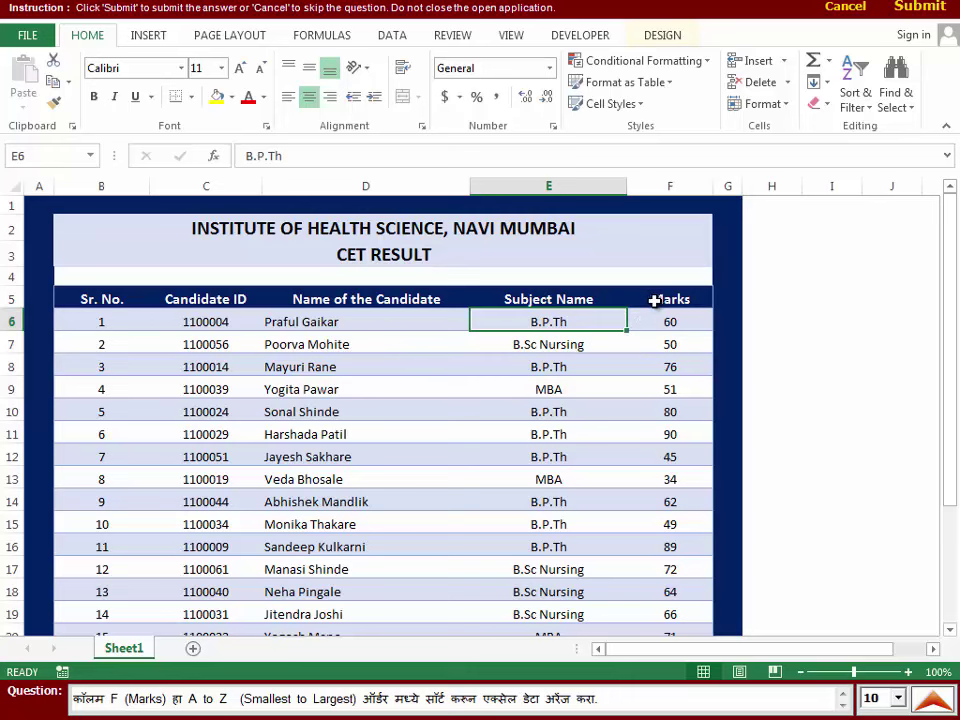
left_click_drag(654, 300, 668, 579)
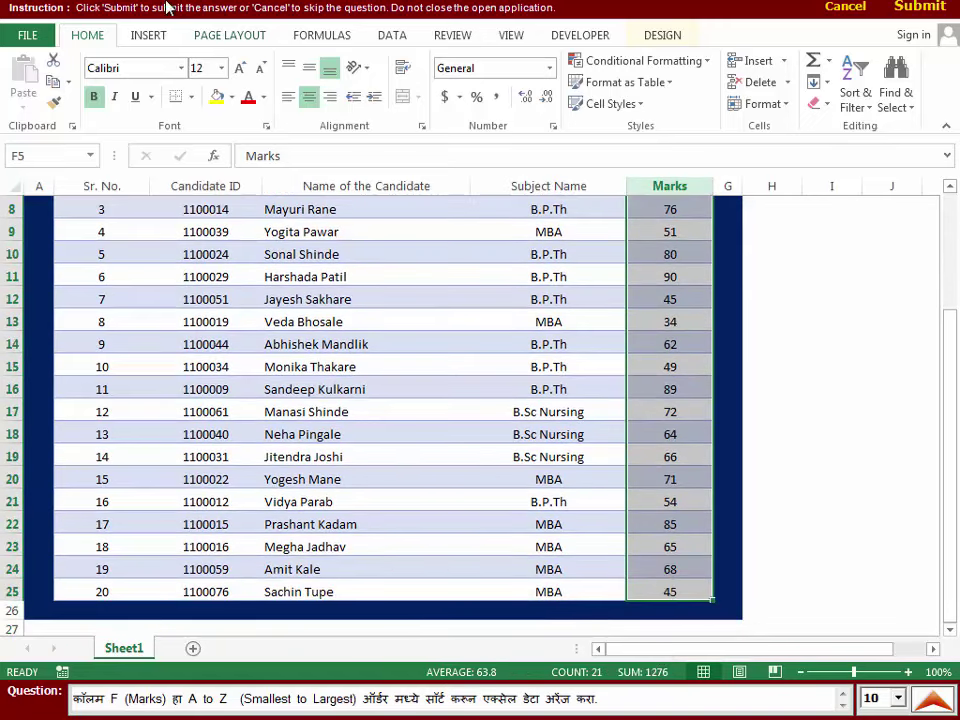
left_click(857, 104)
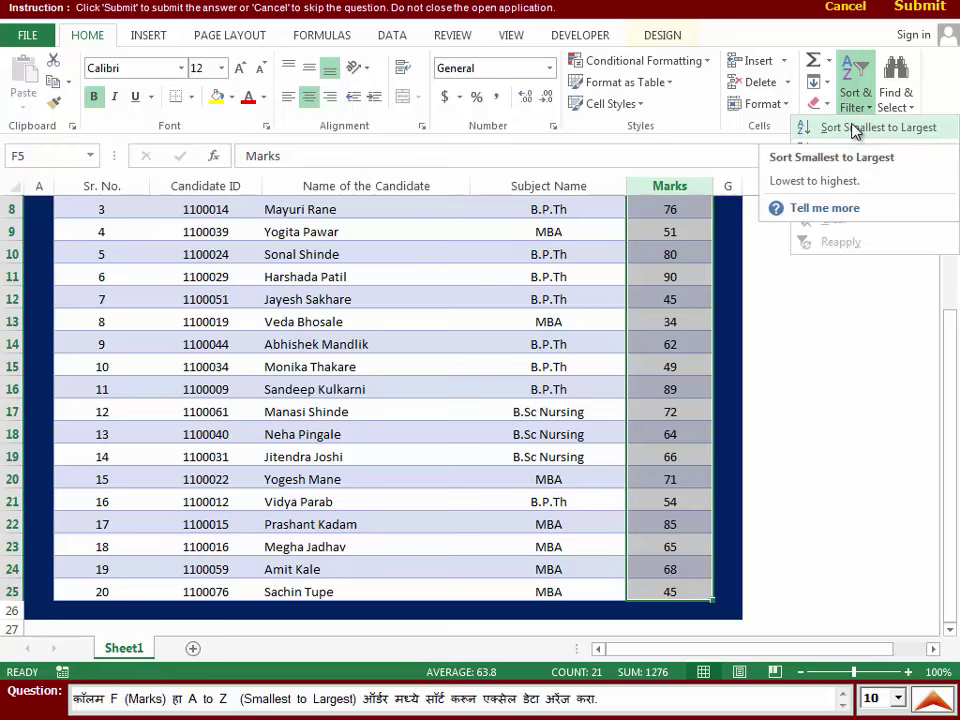
left_click(855, 128)
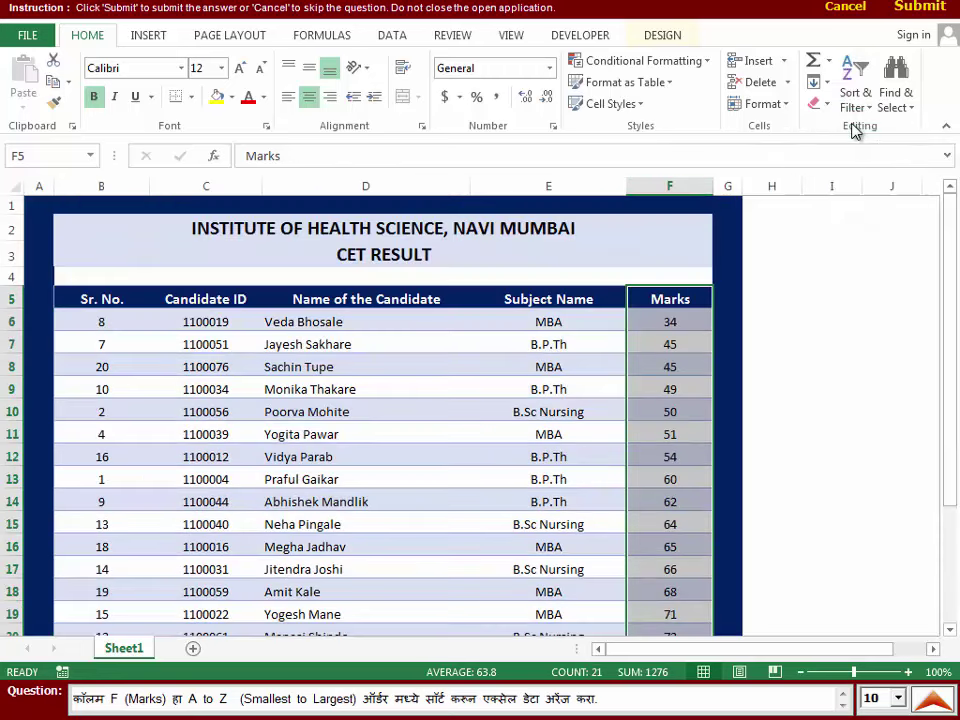
left_click(905, 10)
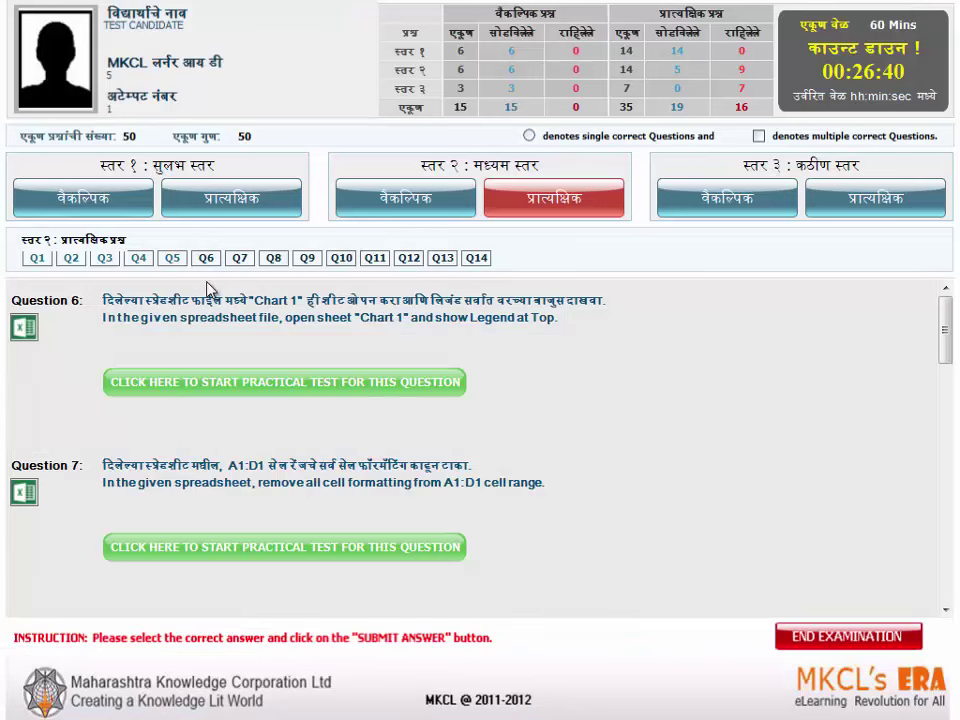
- On the Chart1 sheet, place the chart legend at the top and submit the answer
left_click(224, 380)
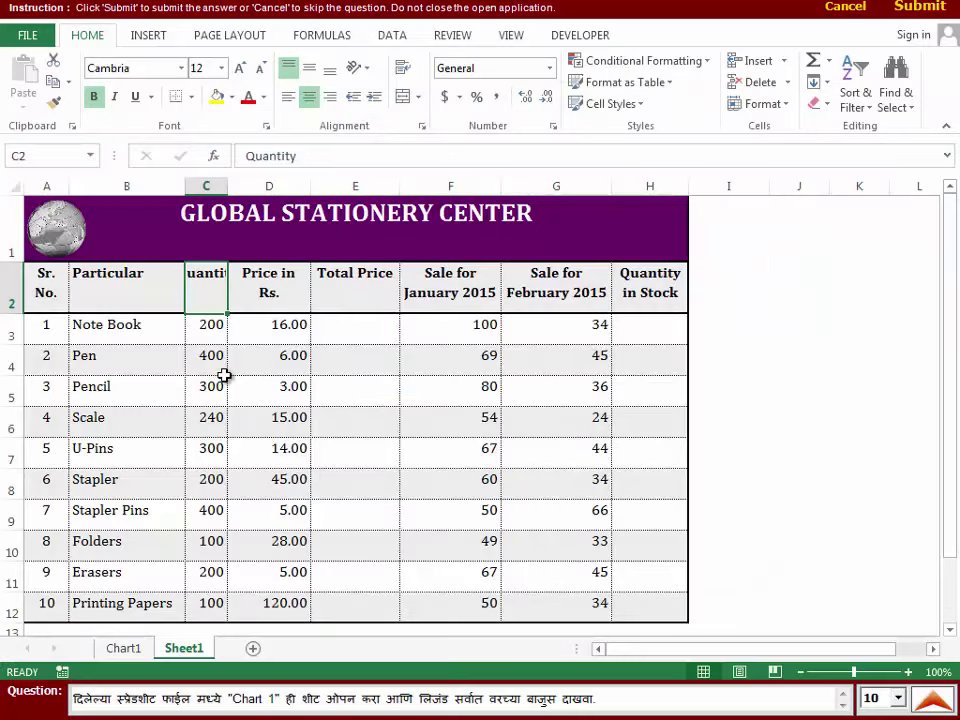
left_click(124, 648)
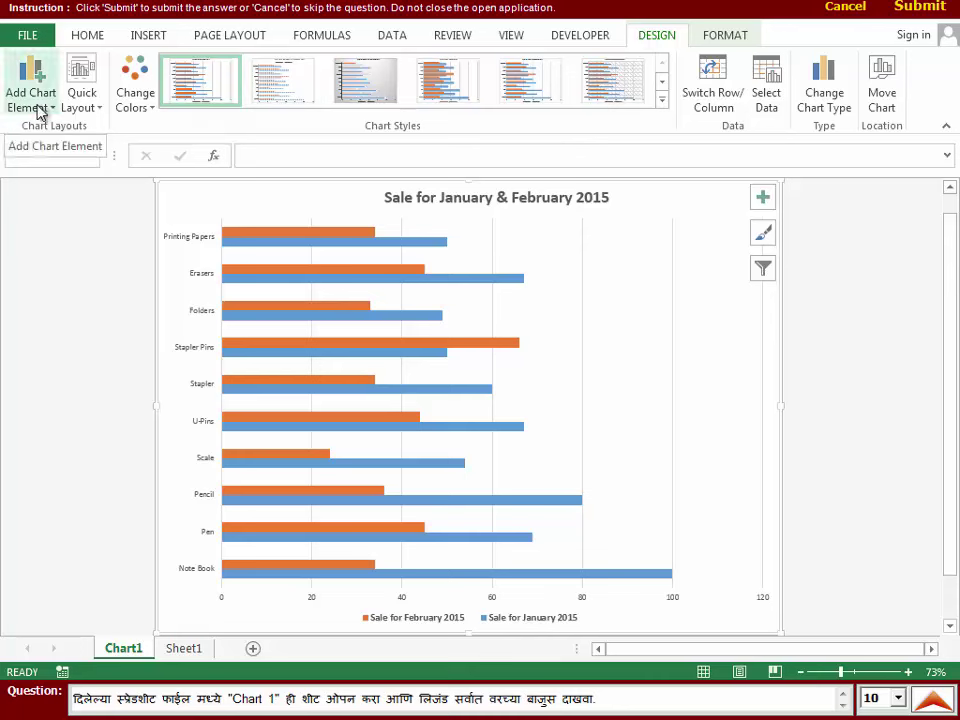
left_click(41, 113)
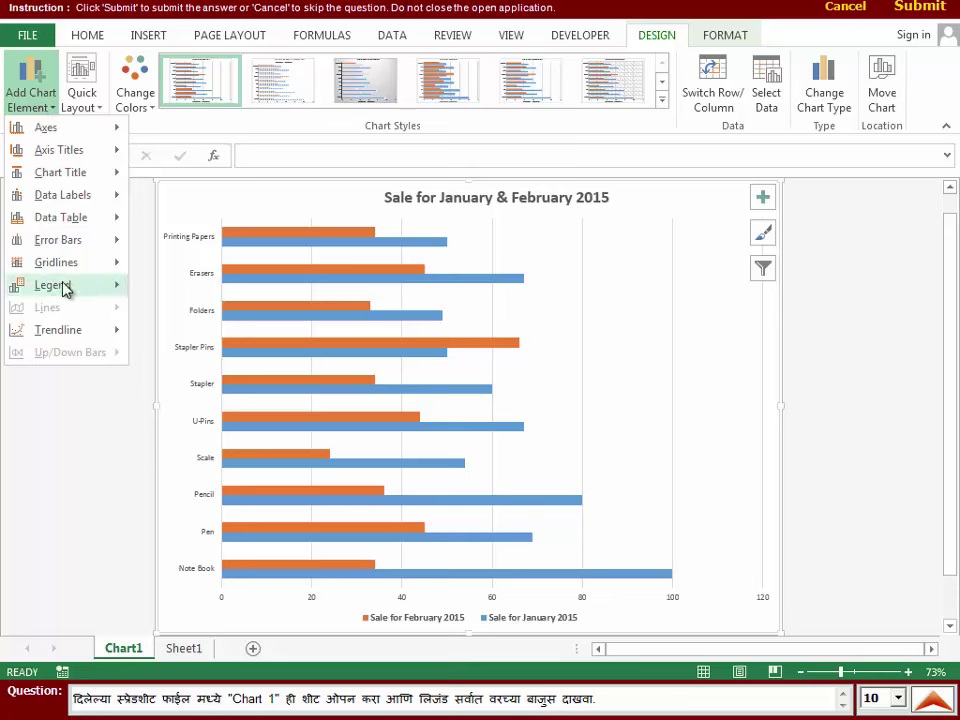
mouse_move(65, 287)
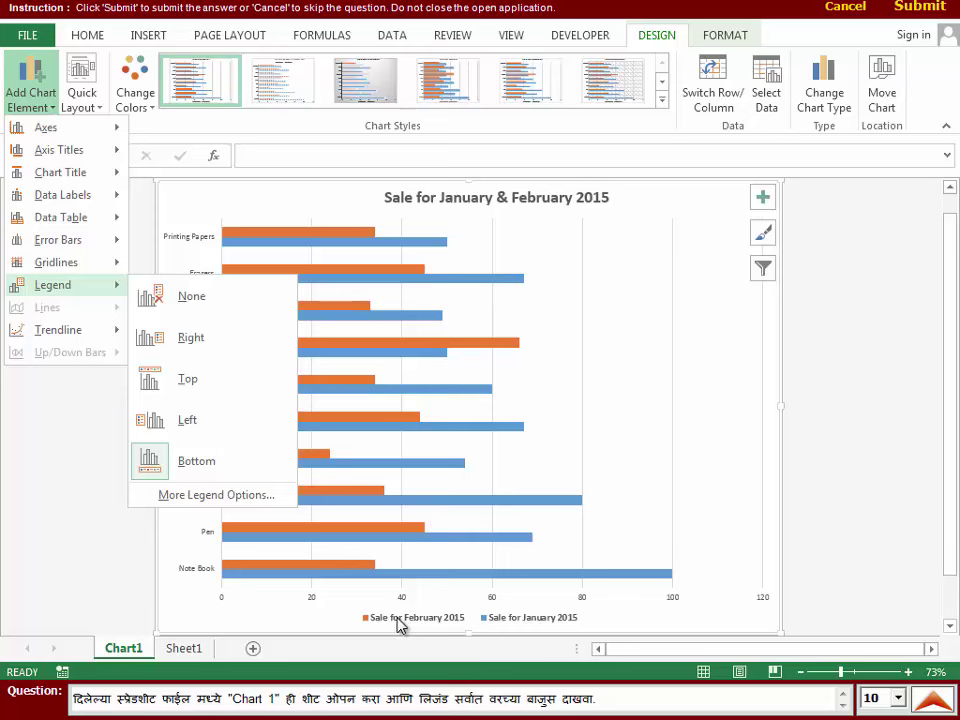
left_click(240, 389)
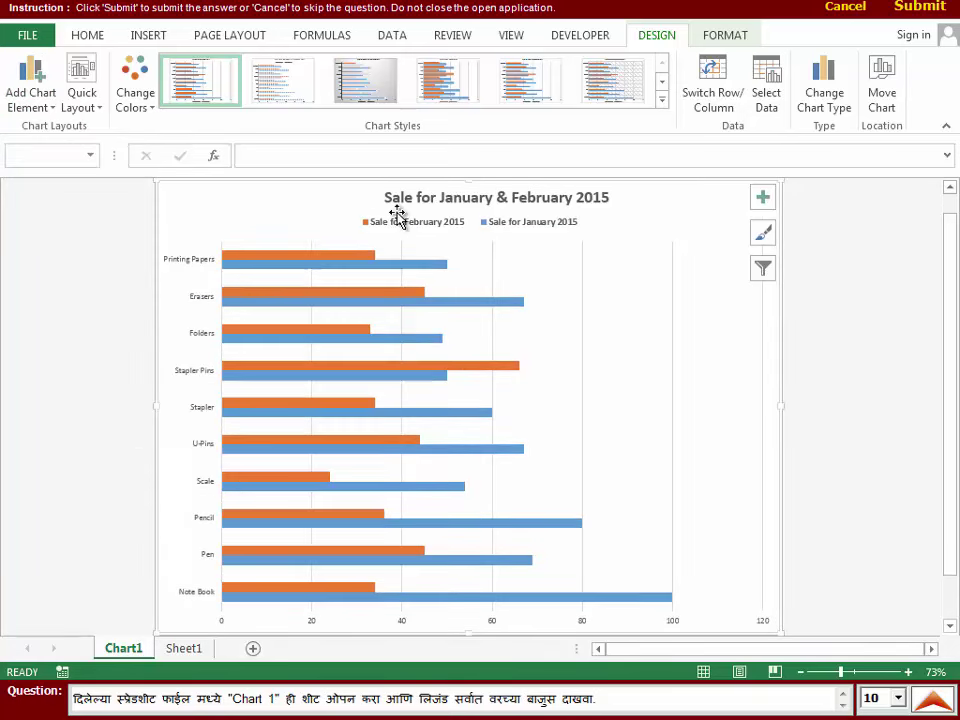
left_click(31, 106)
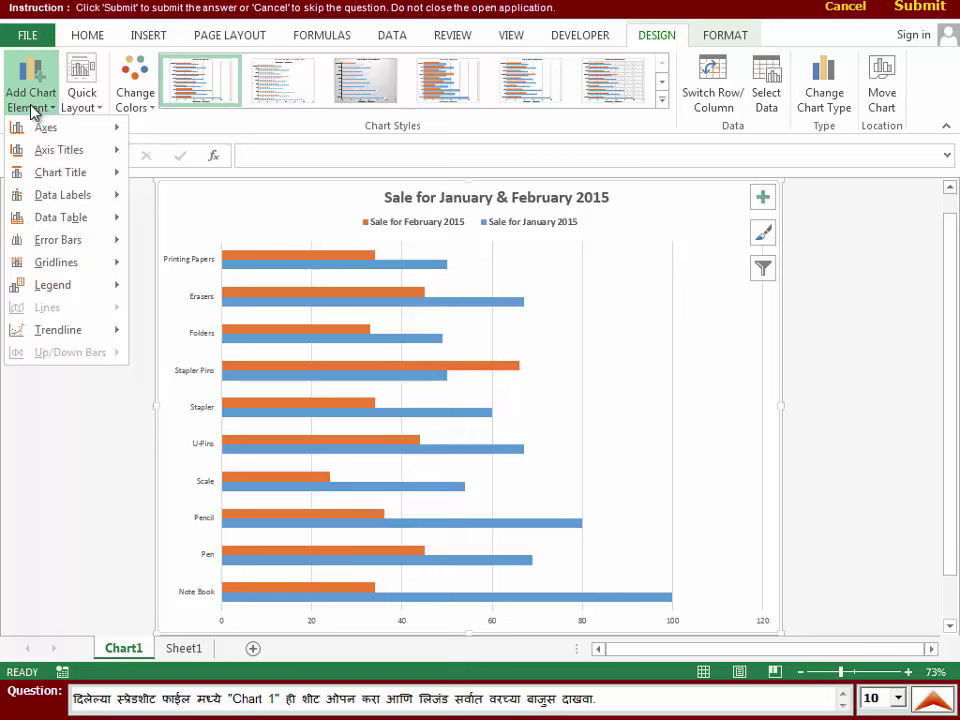
left_click(862, 241)
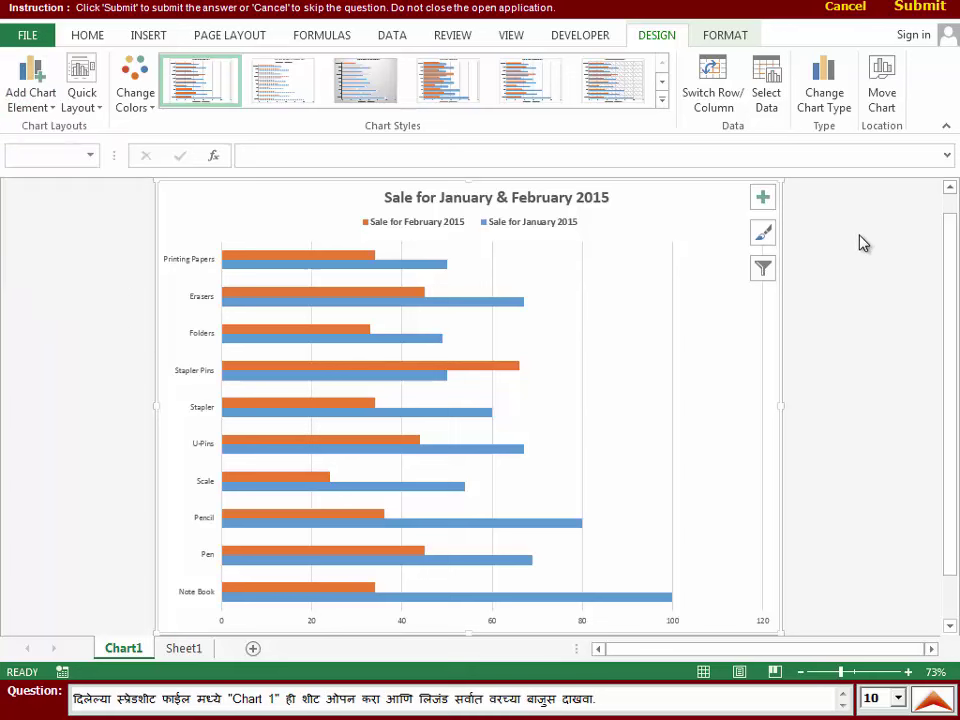
left_click(920, 7)
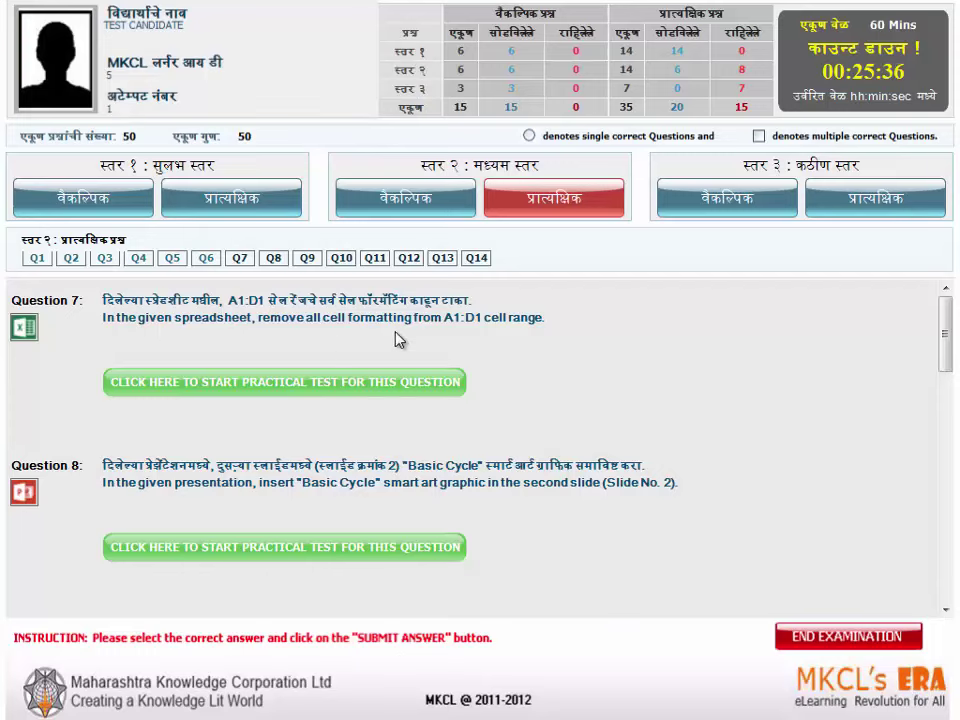
- Clear all formatting from header cells A1:D1 and submit the answer
left_click(290, 385)
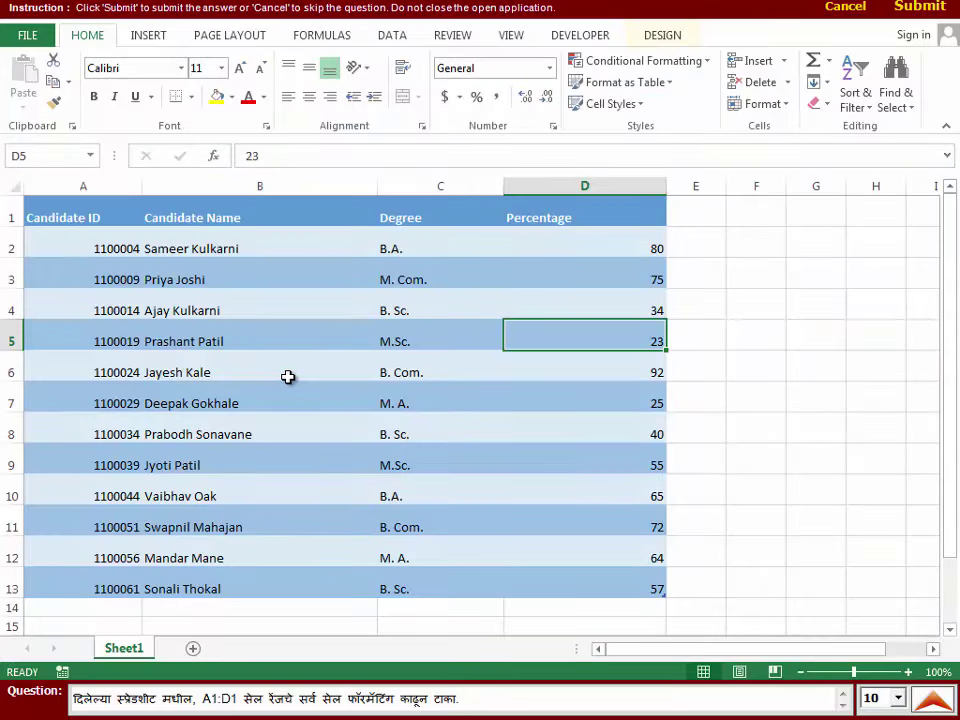
left_click(100, 206)
left_click_drag(100, 206, 568, 231)
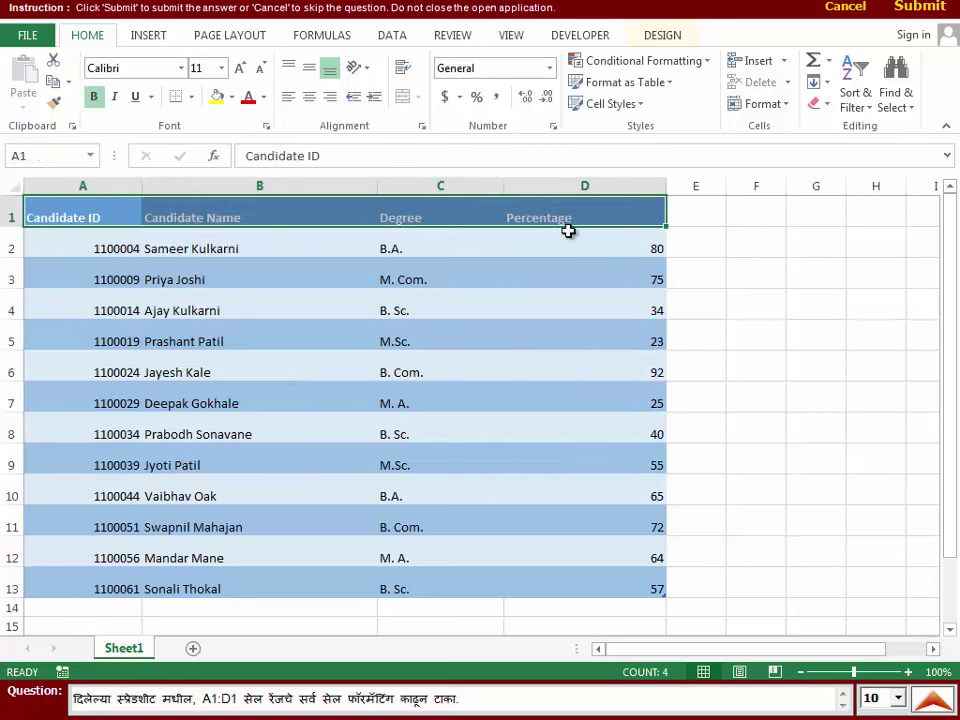
left_click(821, 108)
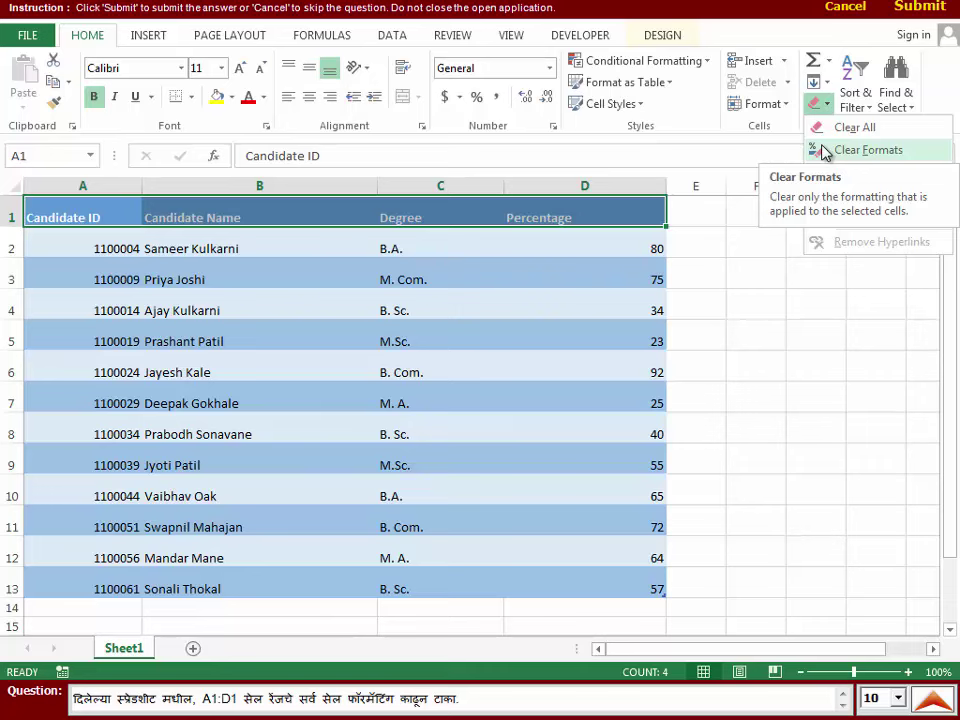
left_click(824, 151)
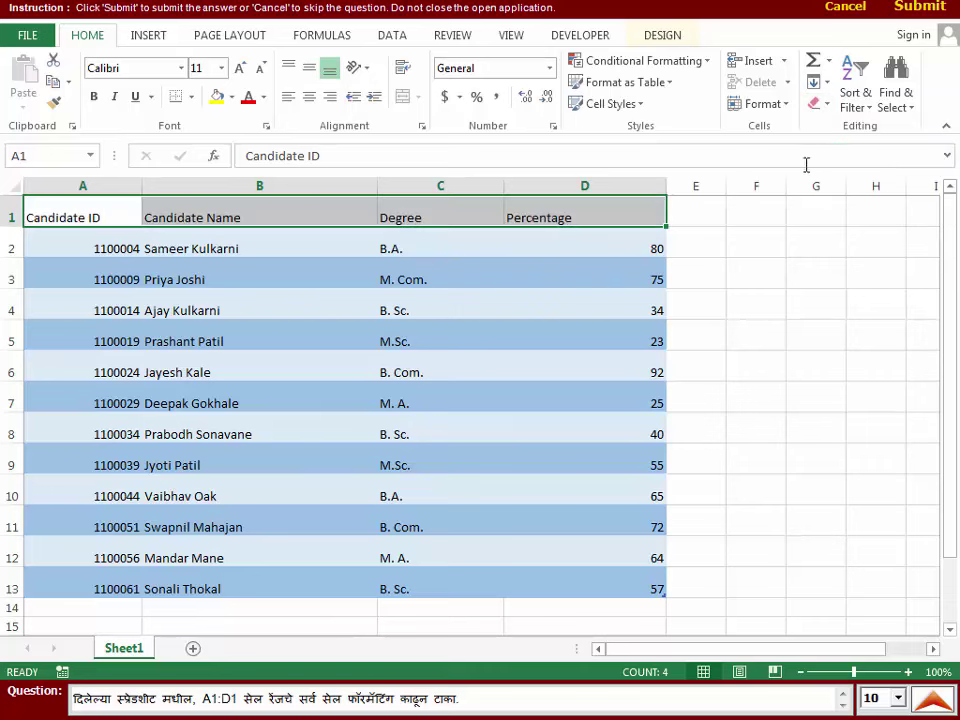
left_click(781, 267)
left_click(932, 8)
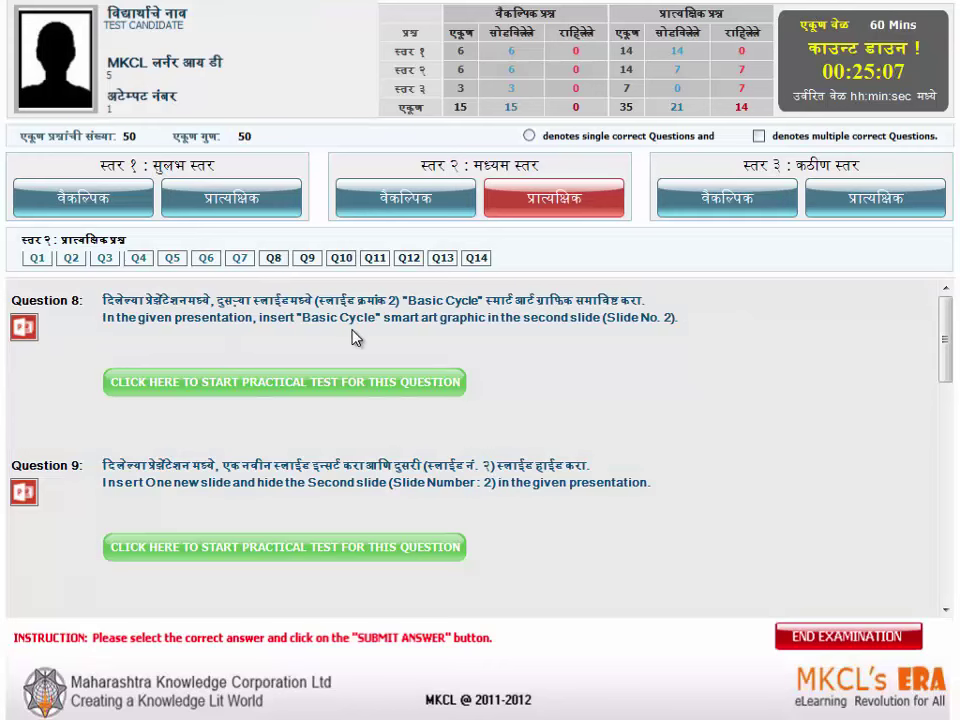
- On slide 2, open the SmartArt chooser's Cycle layouts and pick Basic Cycle
left_click(350, 392)
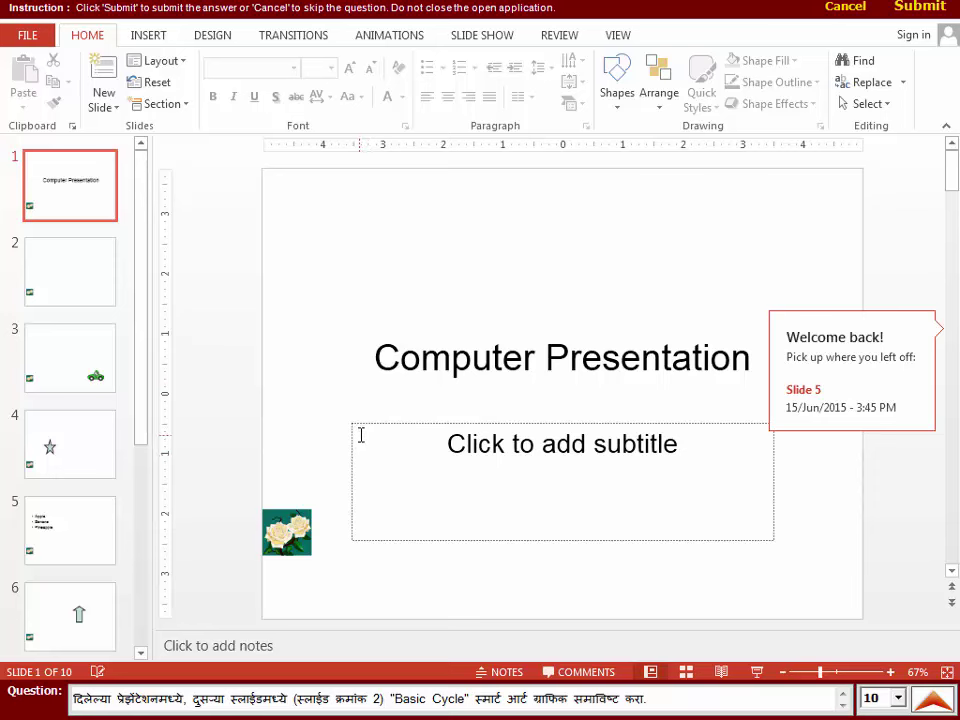
left_click(71, 272)
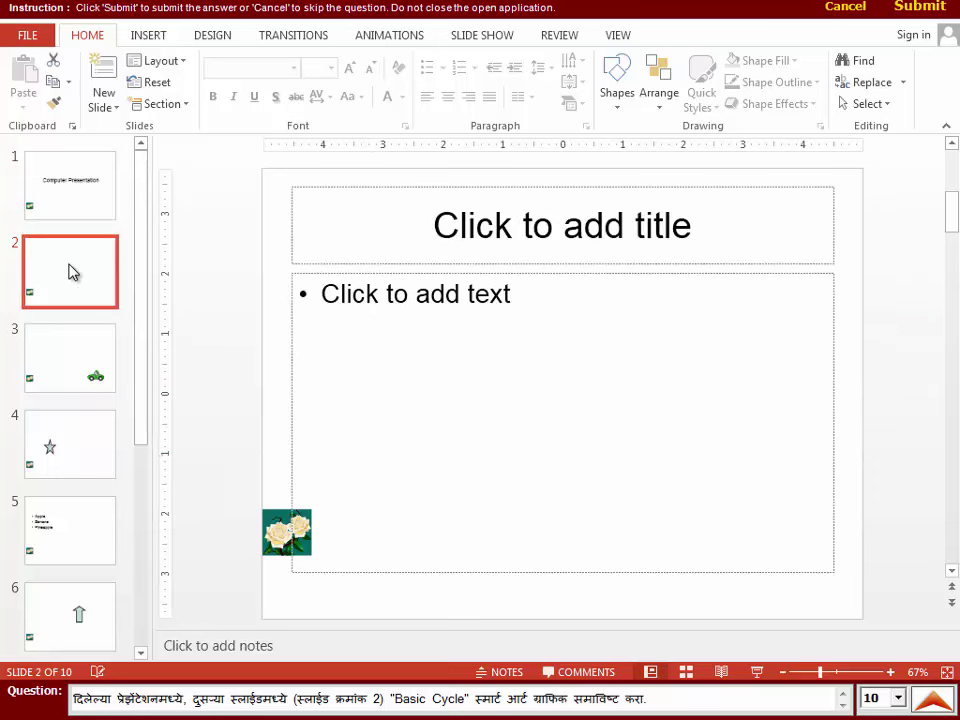
left_click(157, 40)
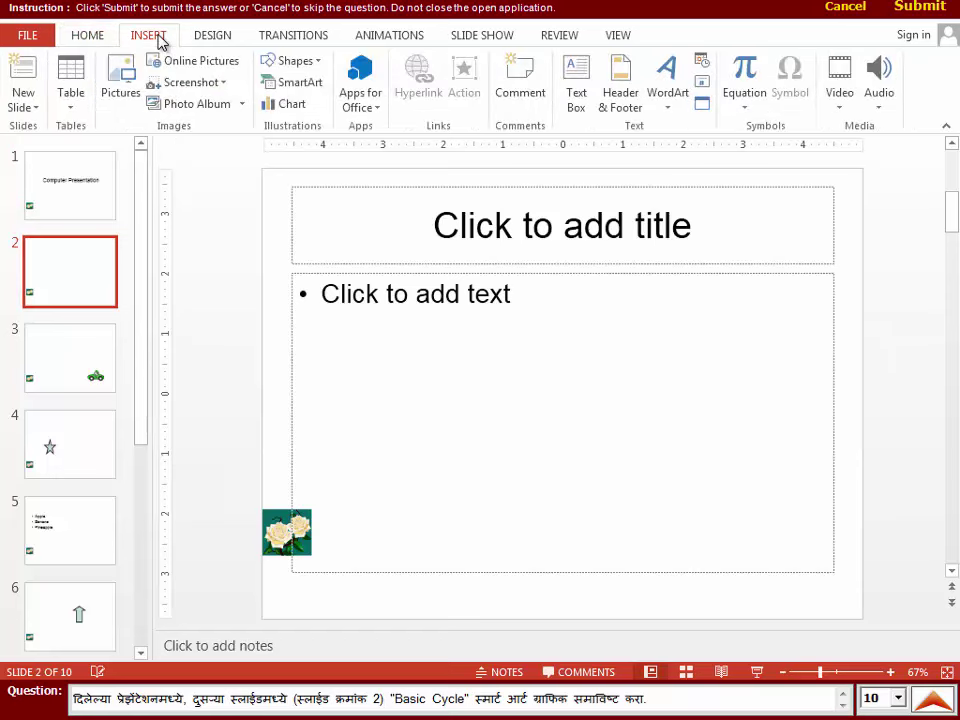
left_click(297, 90)
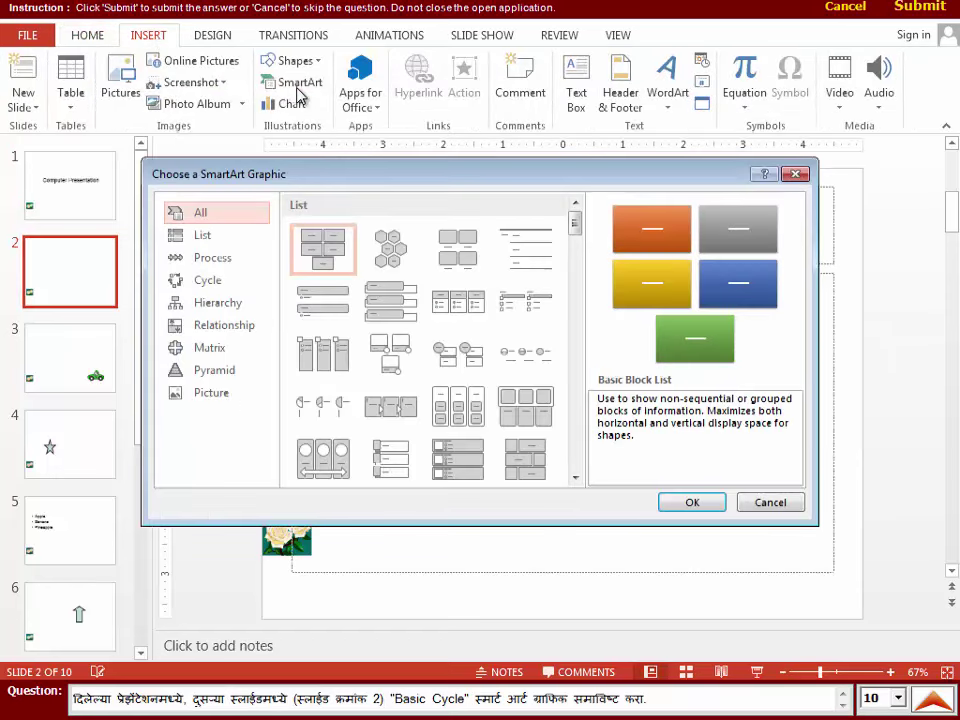
left_click(219, 283)
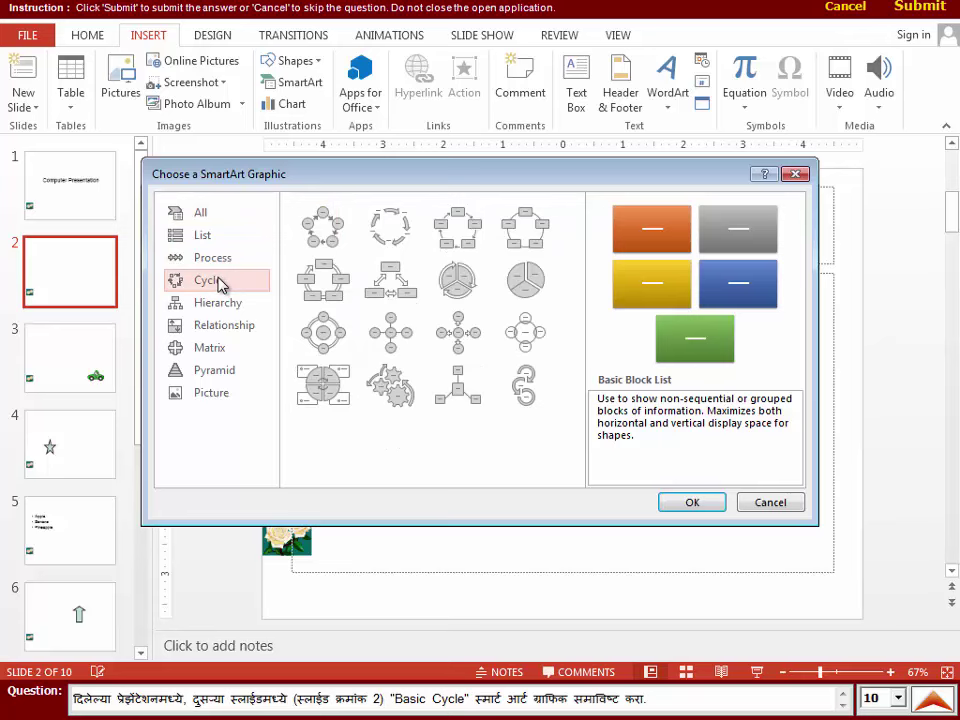
left_click(326, 229)
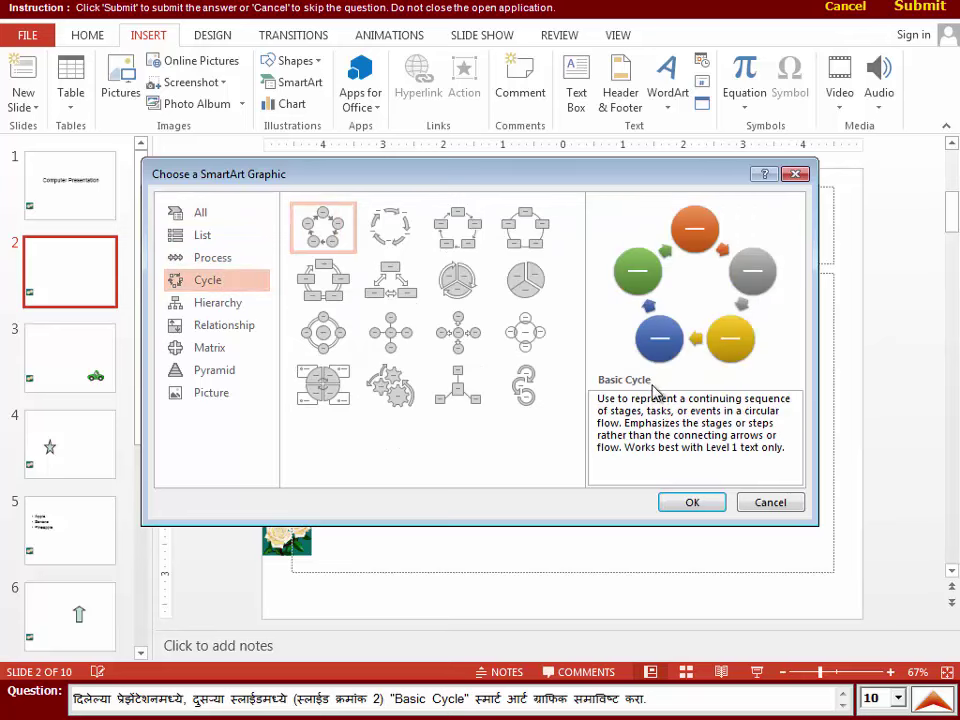
- After previewing other cycle layouts, insert Basic Cycle on slide 2 and submit
left_click(415, 236)
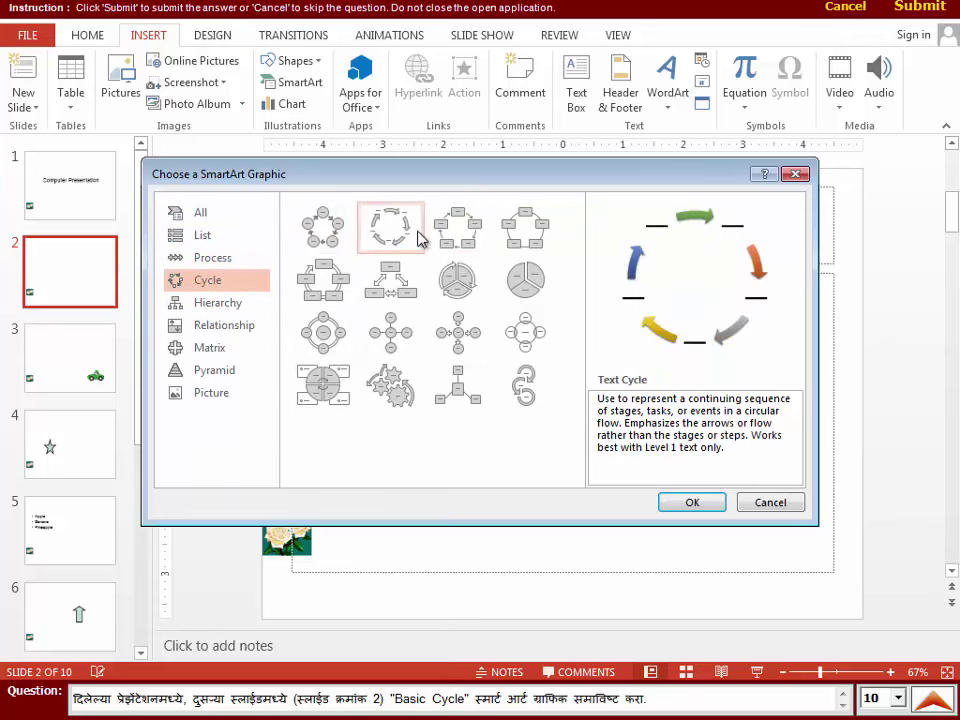
left_click(482, 248)
left_click(508, 246)
left_click(516, 292)
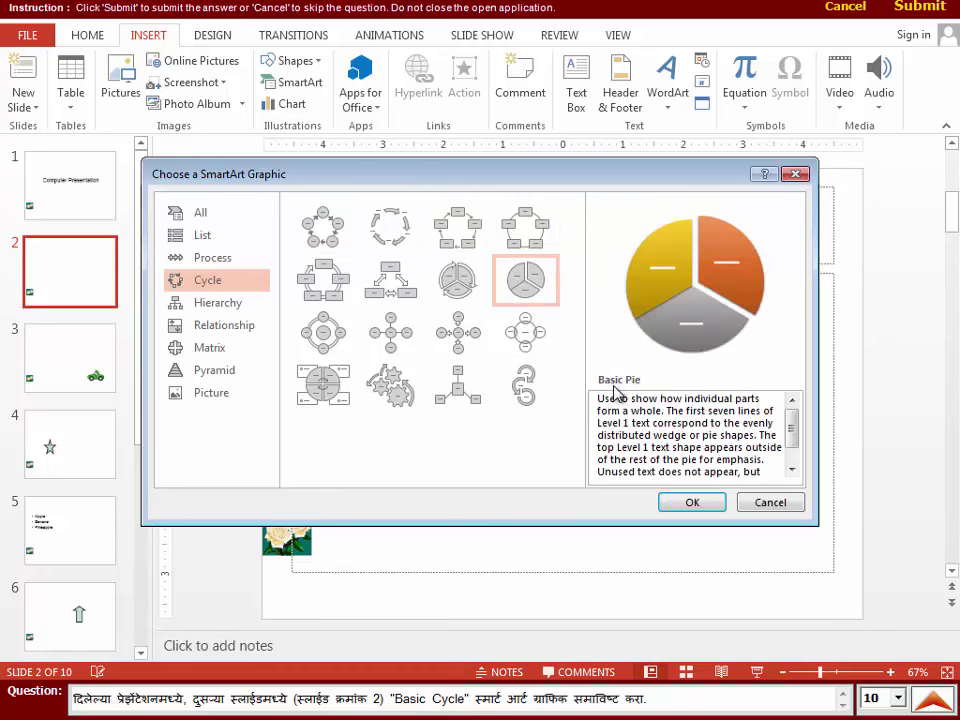
left_click(452, 384)
left_click(309, 226)
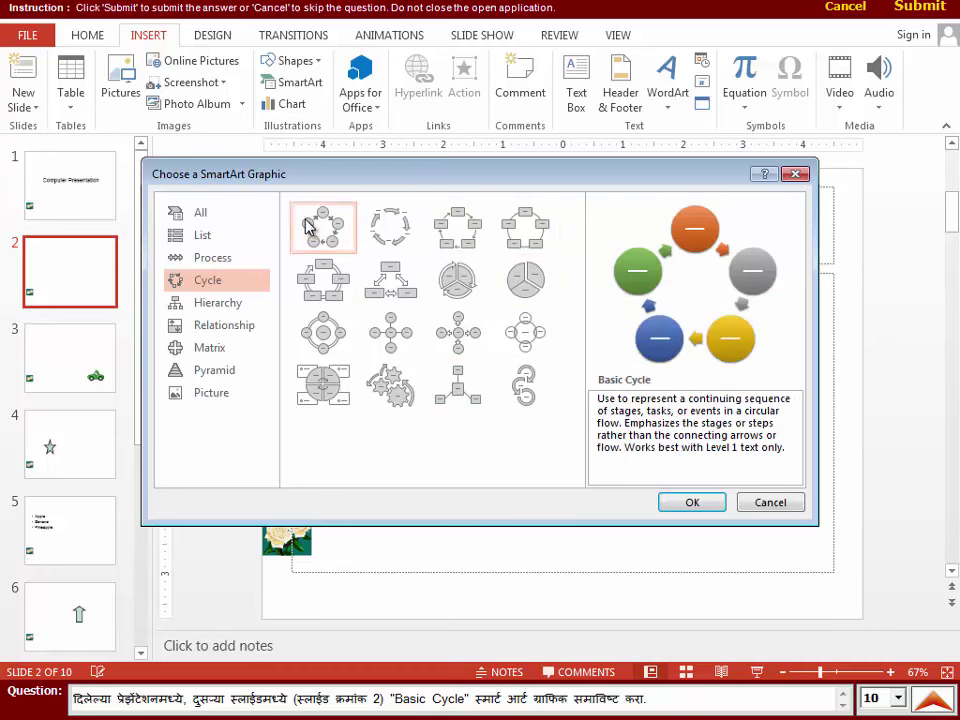
left_click(696, 505)
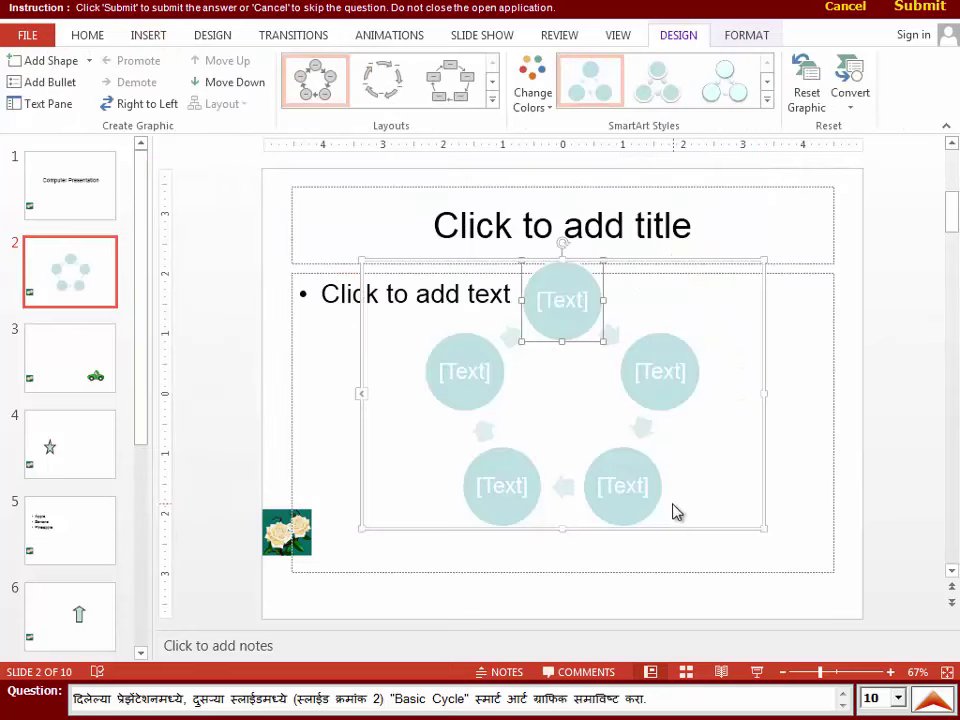
left_click(930, 10)
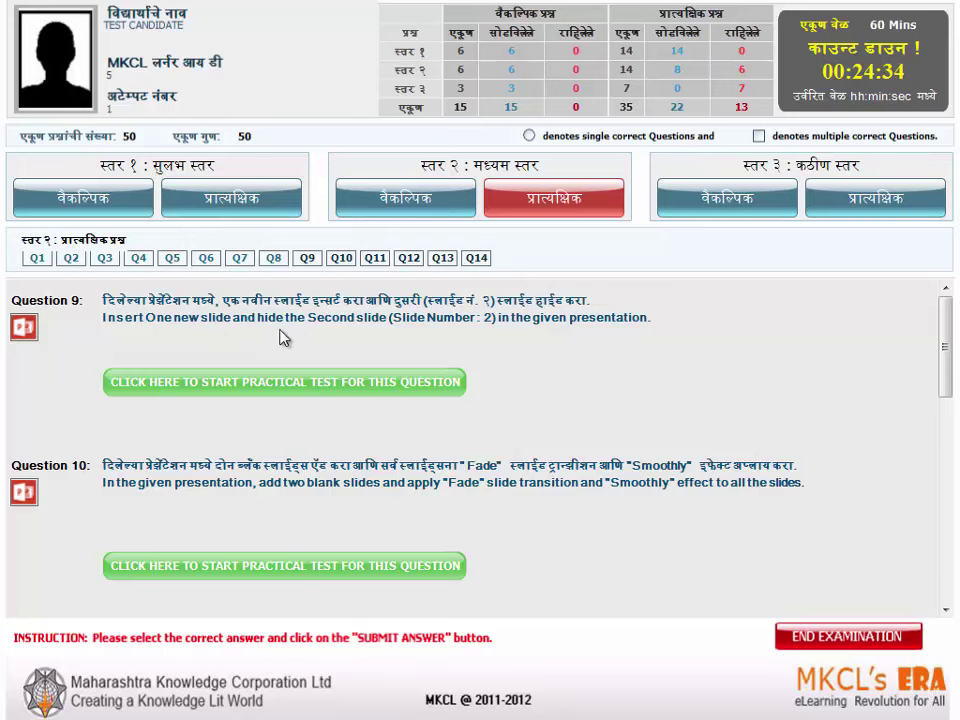
- Add a new second slide with Ctrl+M, hide it, and submit the answer
left_click(278, 393)
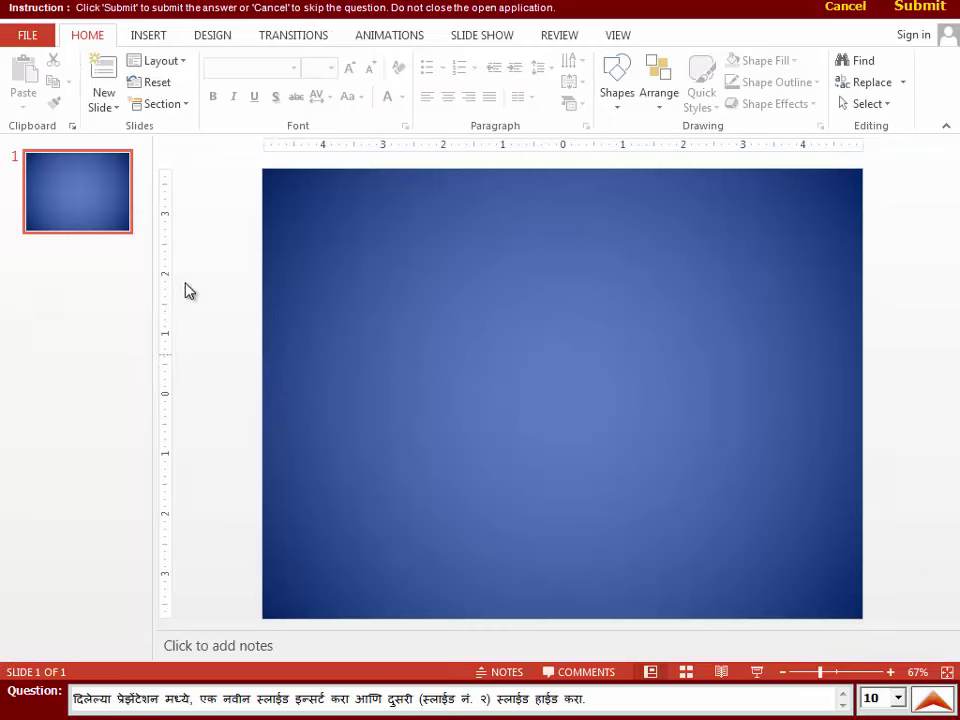
left_click(108, 224)
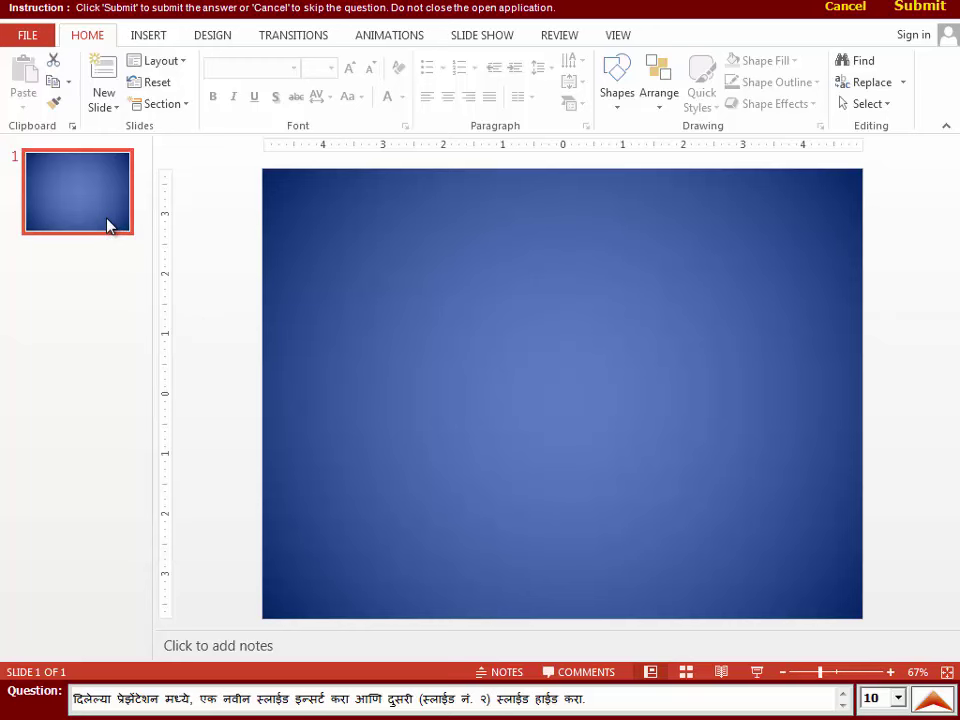
key("ctrl+m")
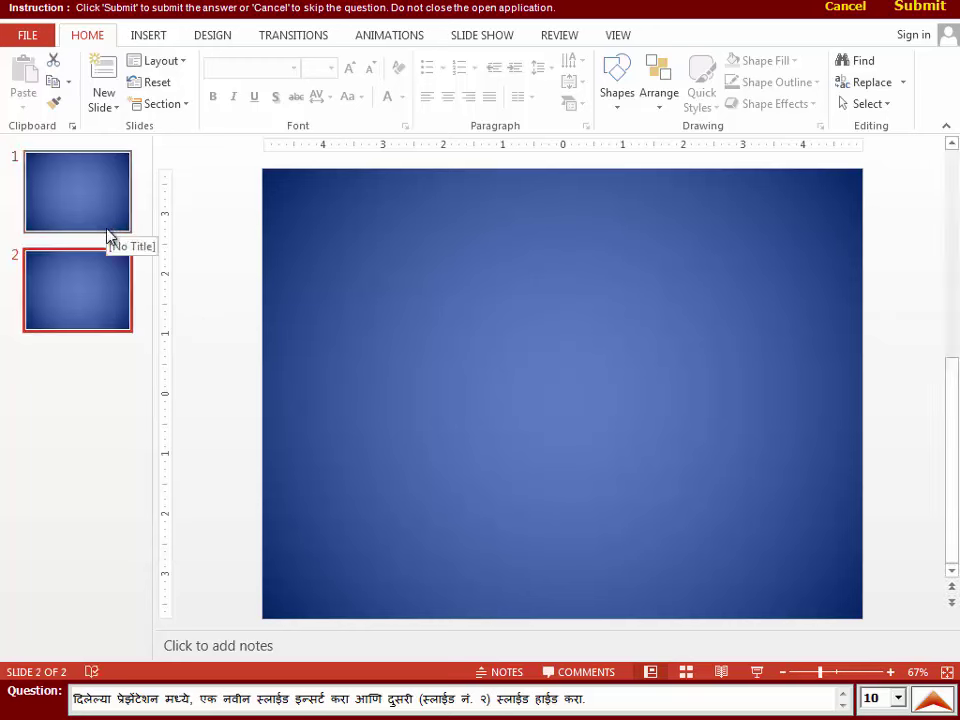
right_click(98, 289)
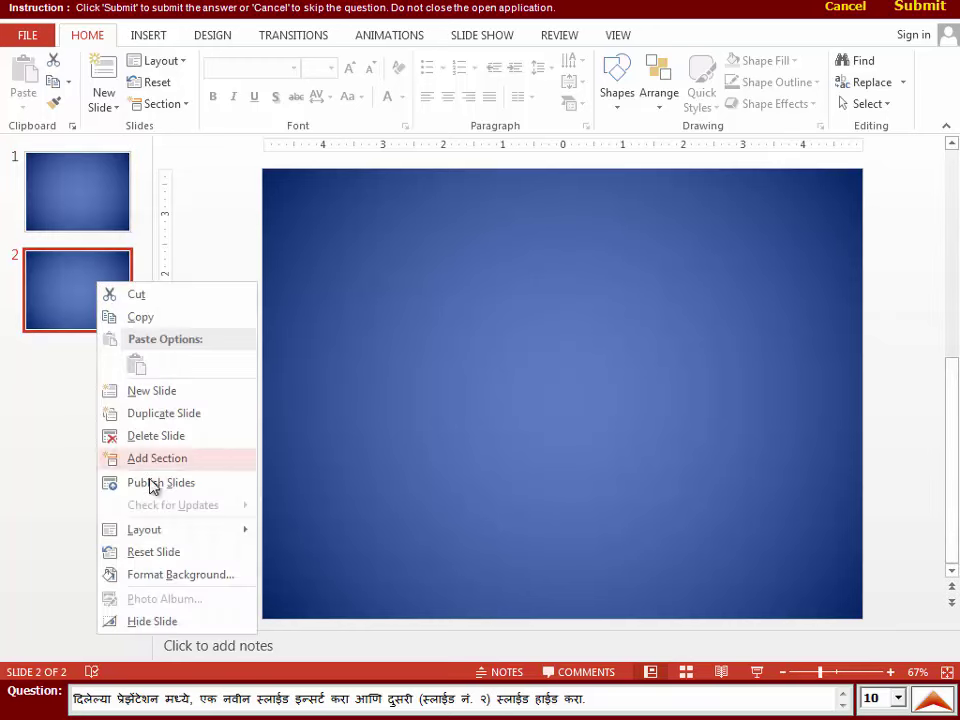
left_click(130, 622)
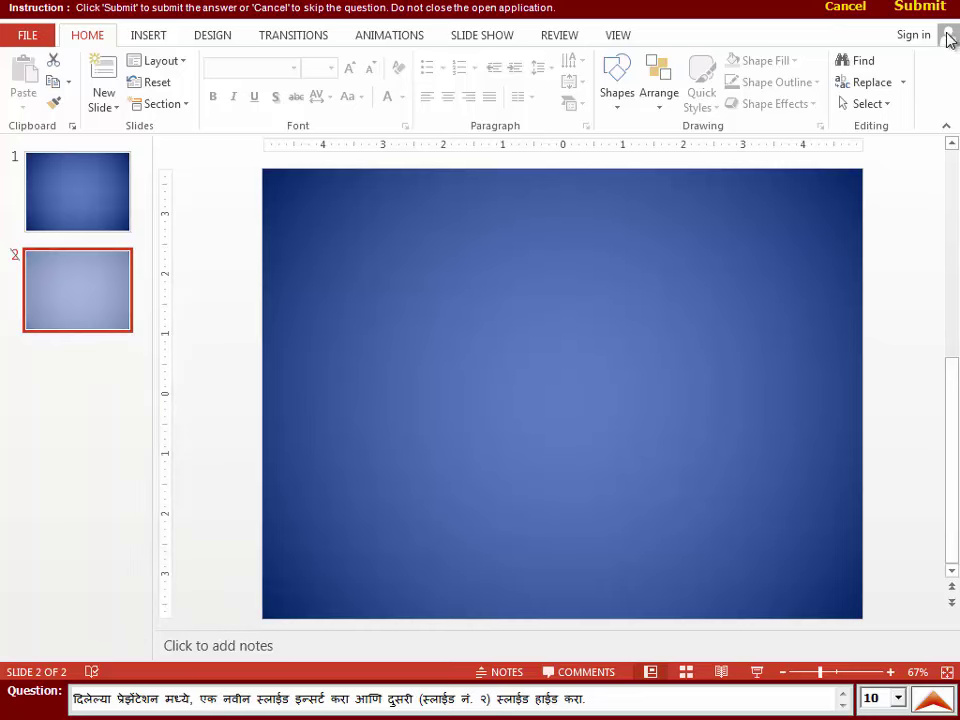
left_click(920, 8)
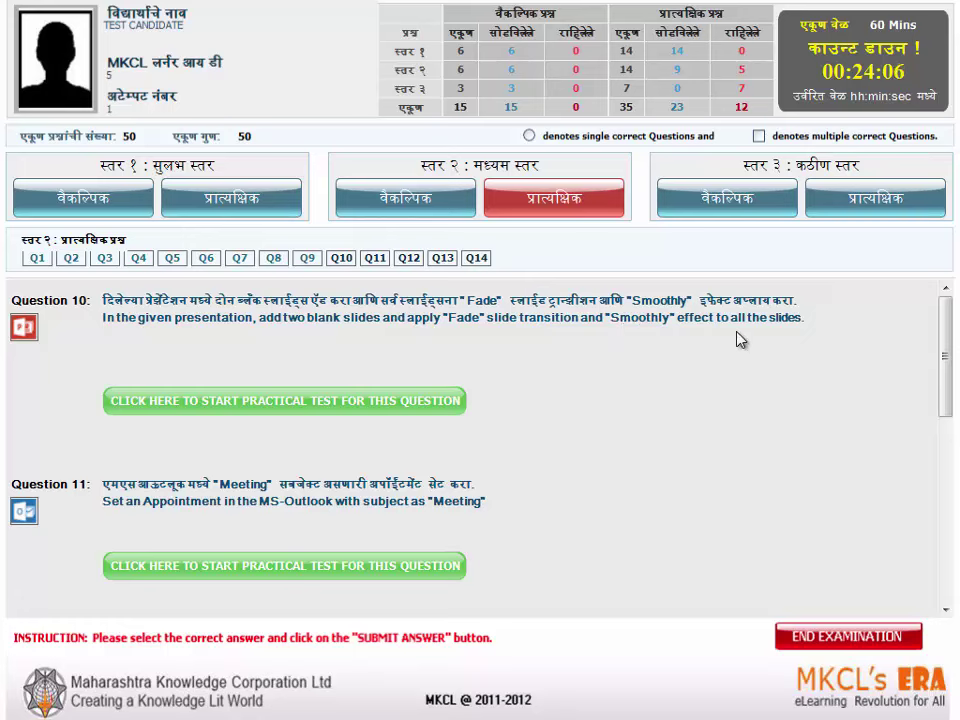
- Add two Blank-layout slides as slides 2 and 3
left_click(357, 402)
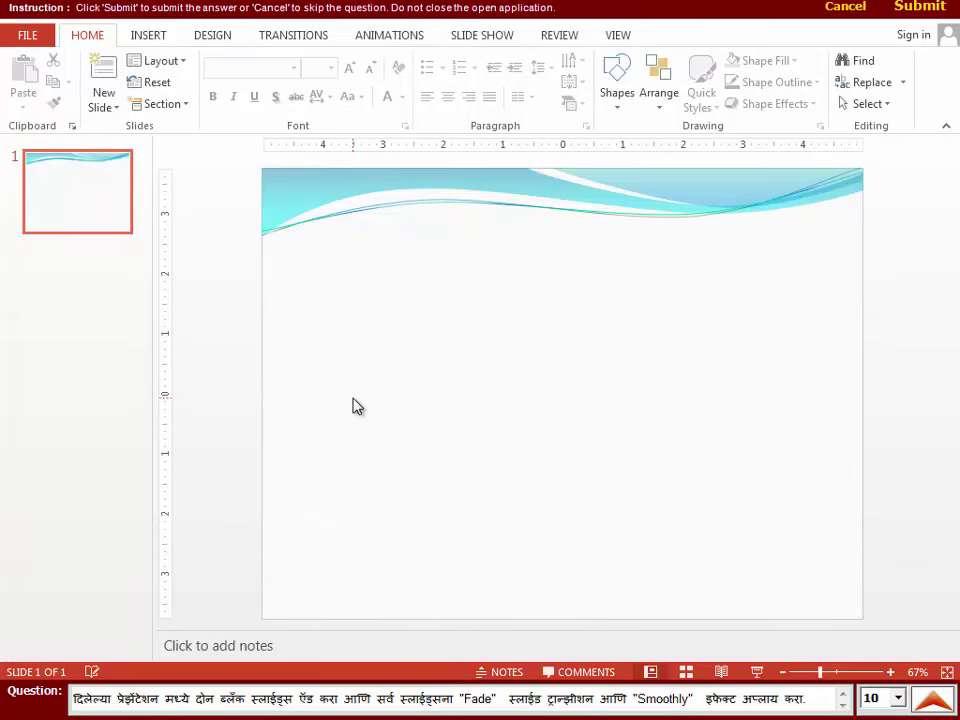
left_click(97, 116)
left_click(156, 414)
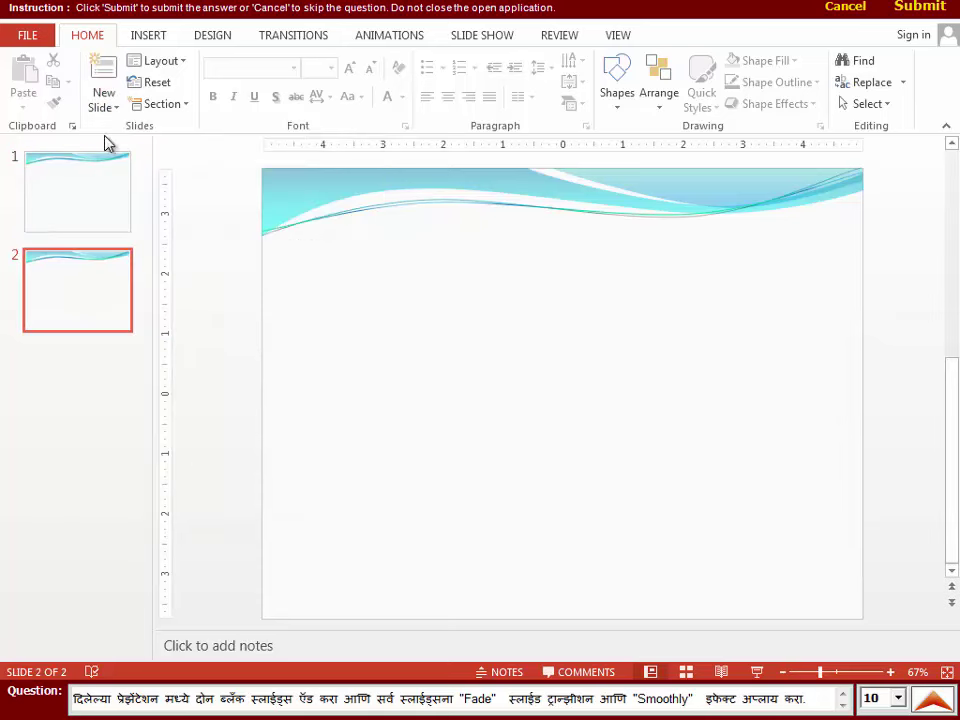
left_click(103, 104)
left_click(111, 379)
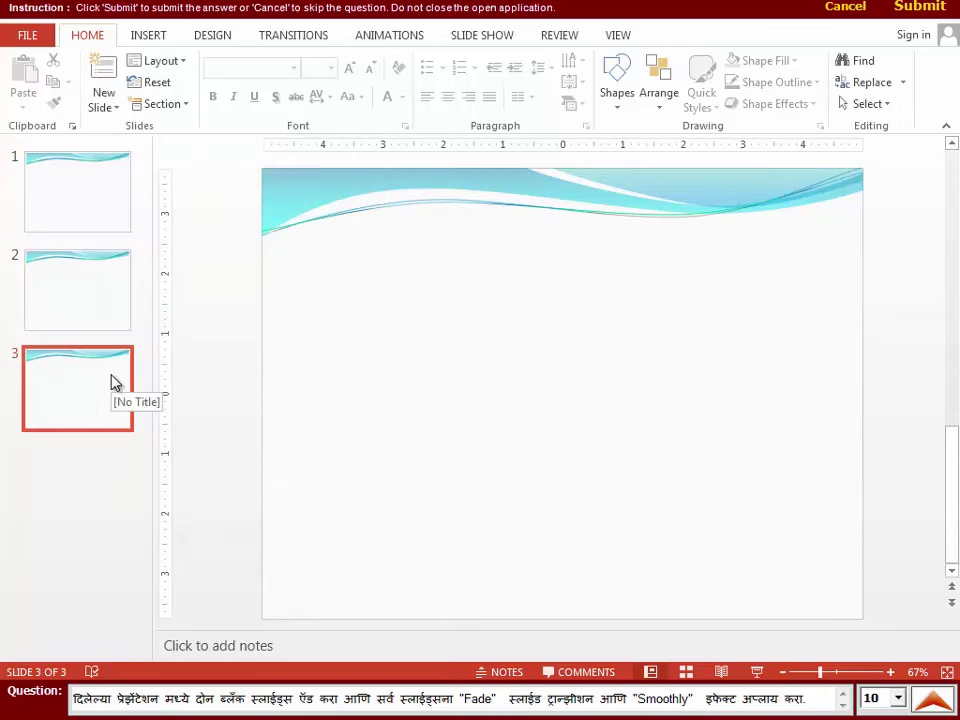
- Apply the Fade transition with the Smoothly effect to all slides and submit
left_click(272, 40)
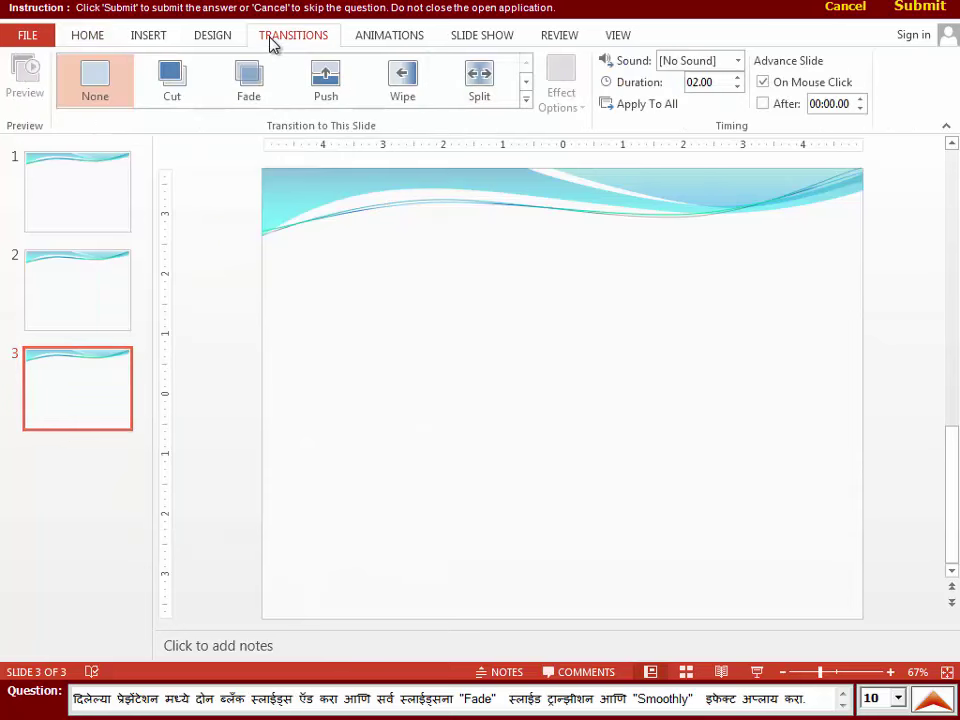
left_click(257, 75)
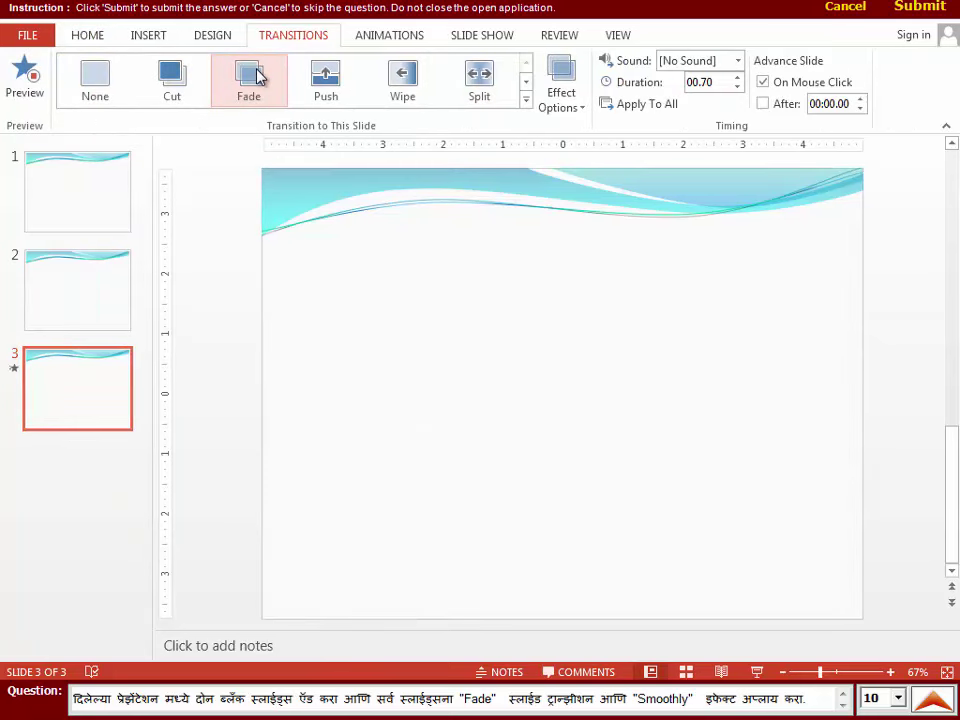
left_click(572, 107)
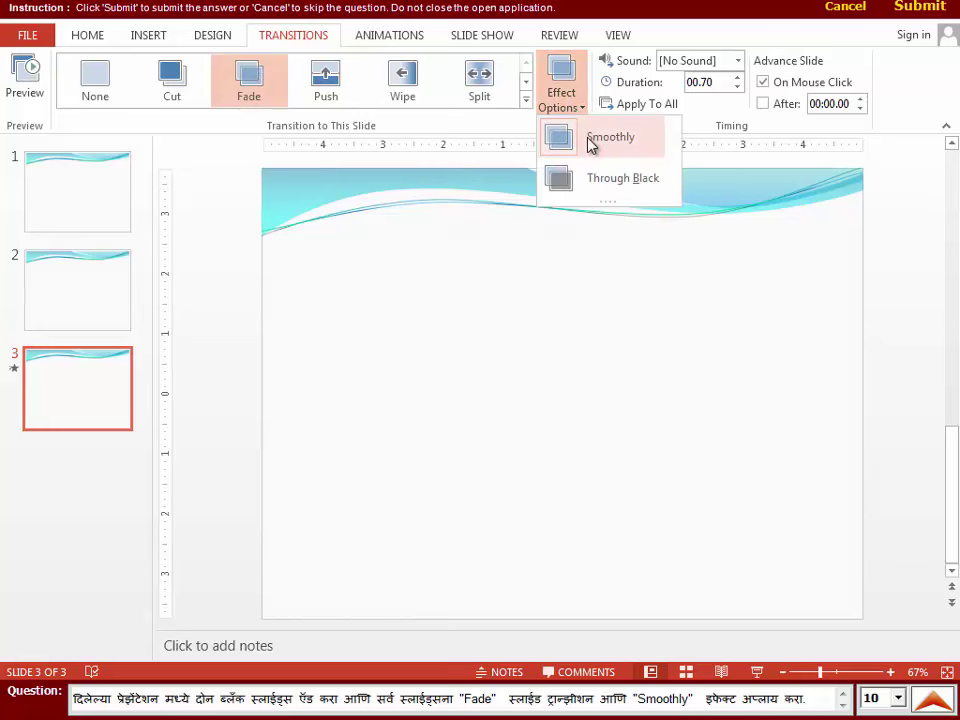
left_click(590, 140)
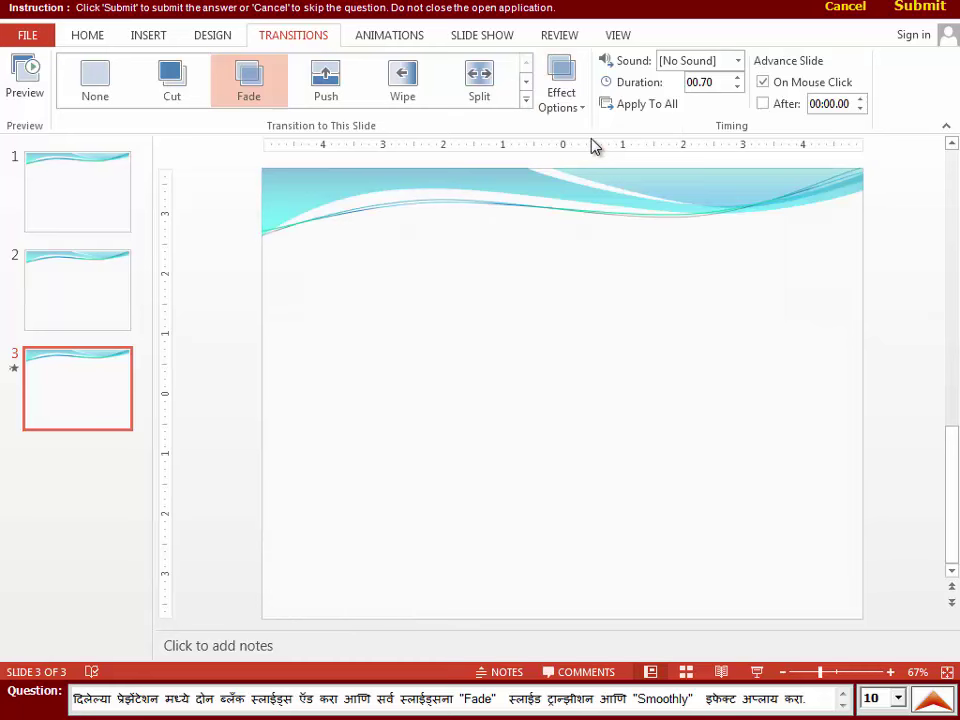
left_click(650, 109)
left_click(937, 12)
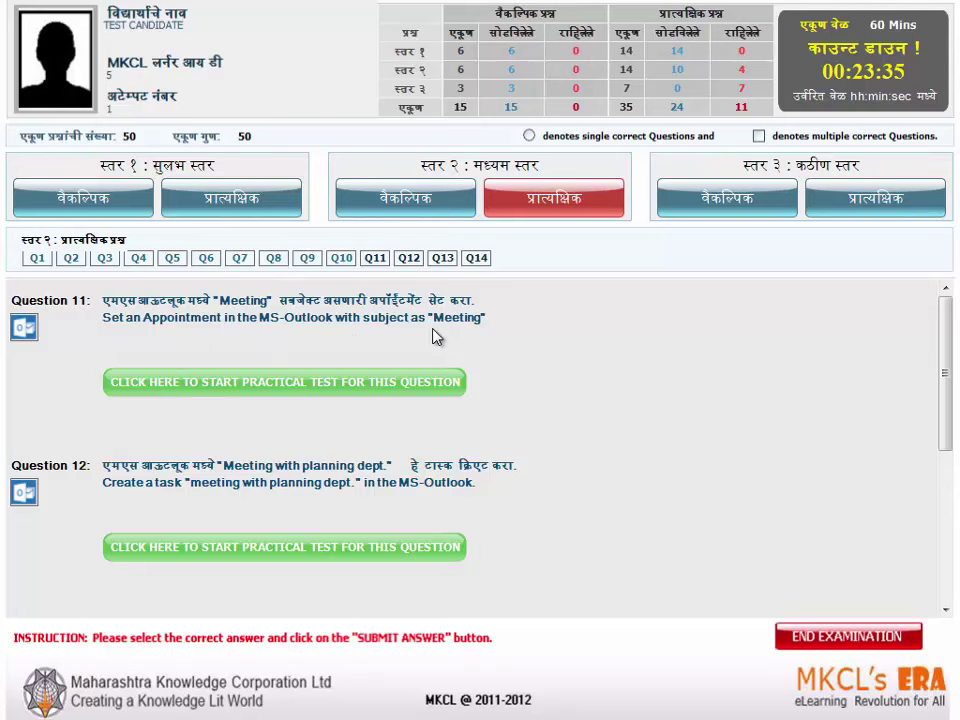
- Save a new Outlook appointment with subject 'Meeting' and submit the answer
left_click(317, 386)
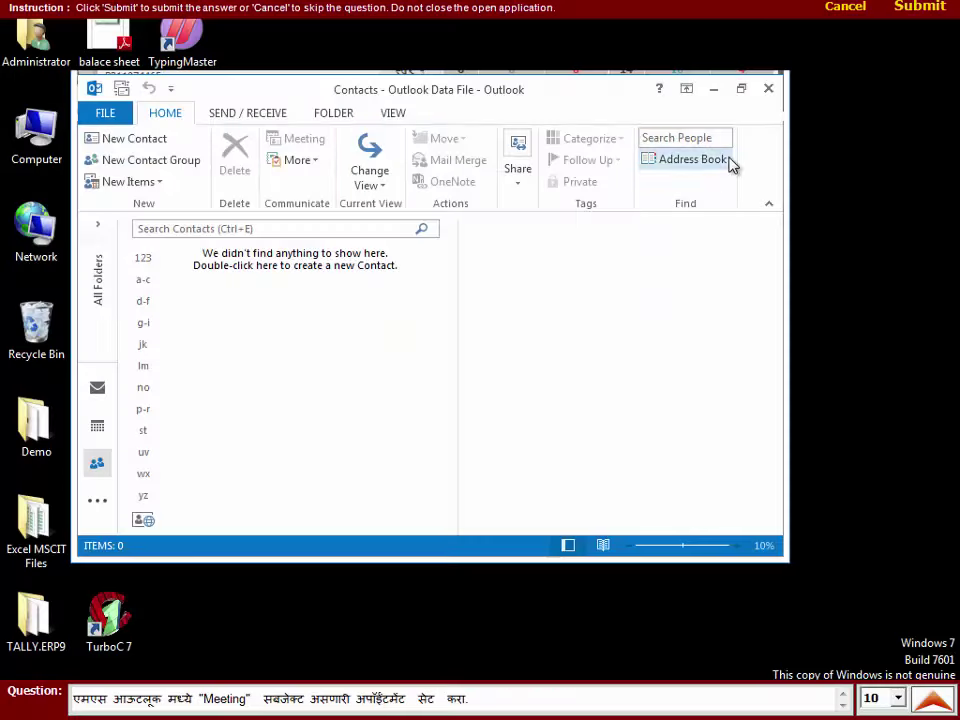
left_click(745, 90)
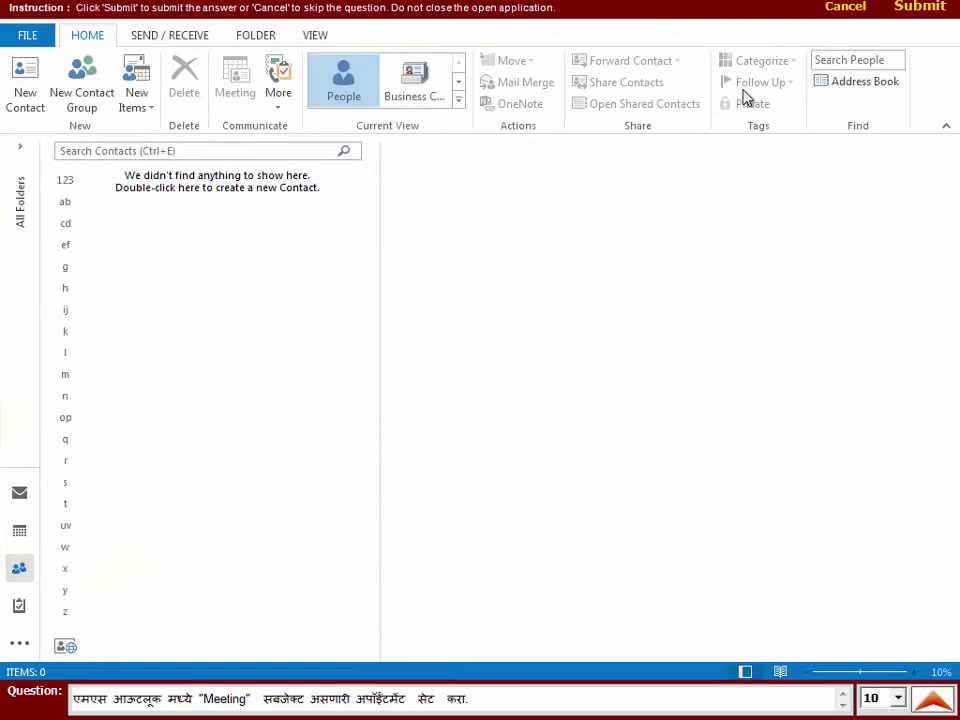
left_click(133, 80)
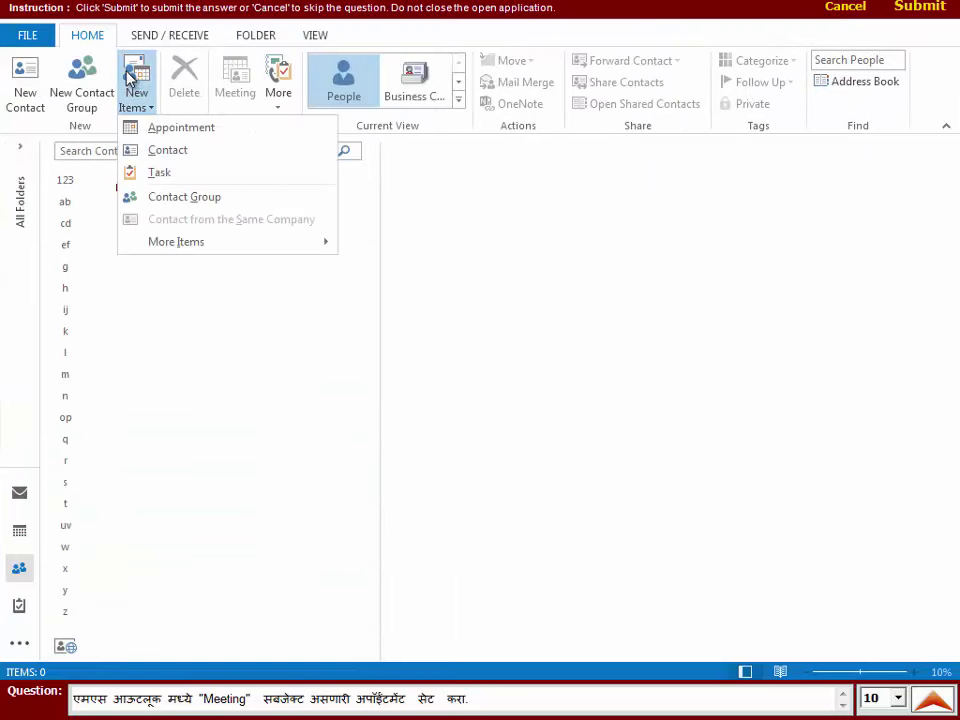
left_click(160, 128)
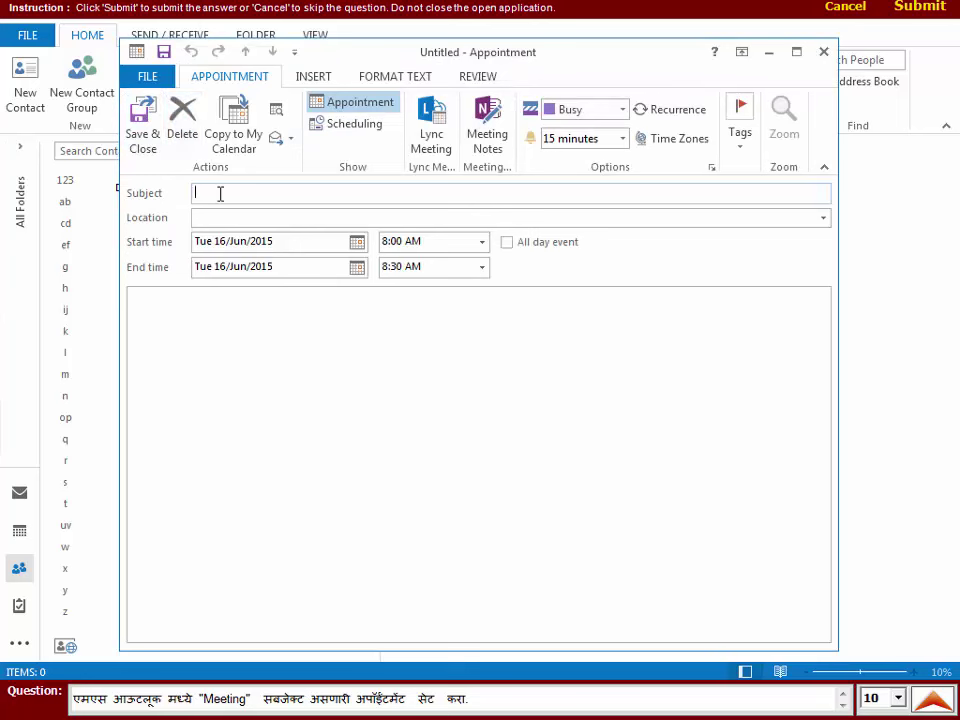
type("Meeting")
left_click(140, 137)
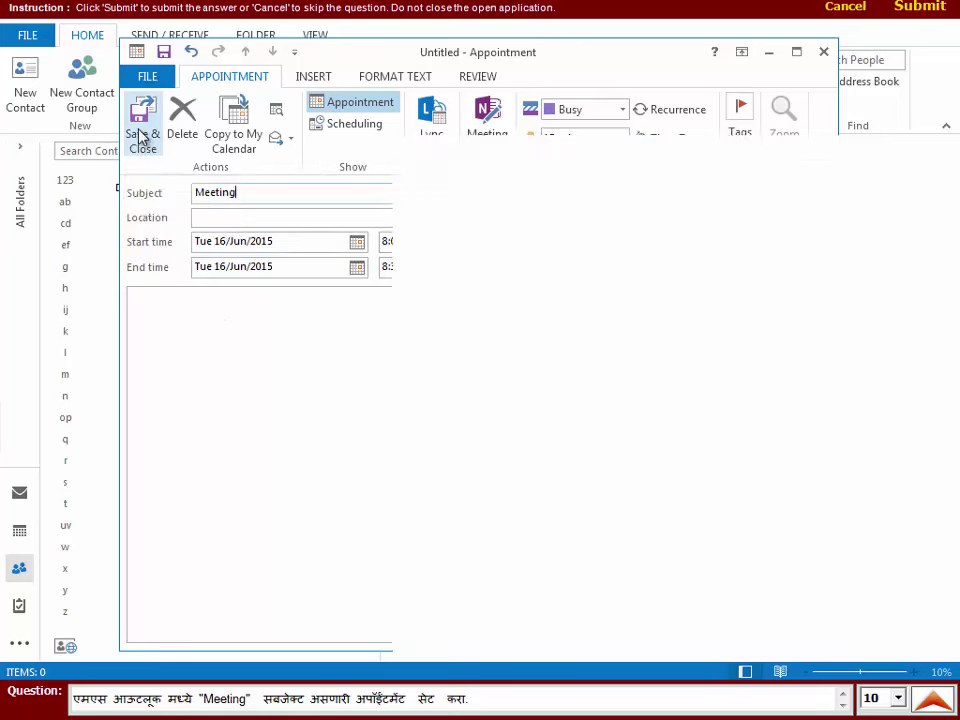
left_click(922, 8)
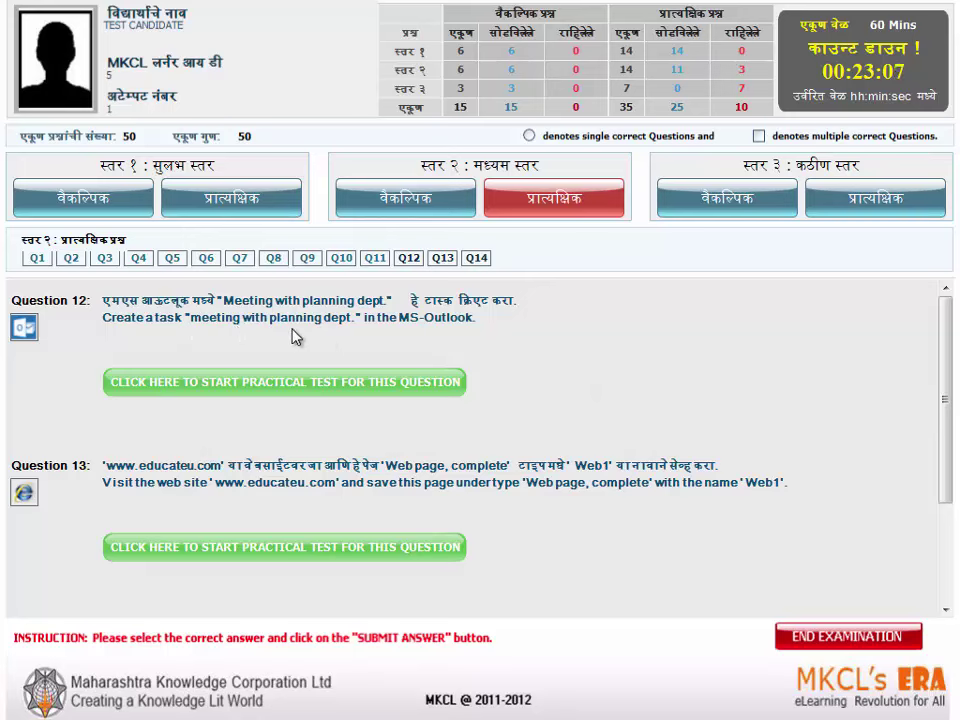
- Save a new Outlook task with subject 'Meeting with planning dept.' and submit
left_click(348, 394)
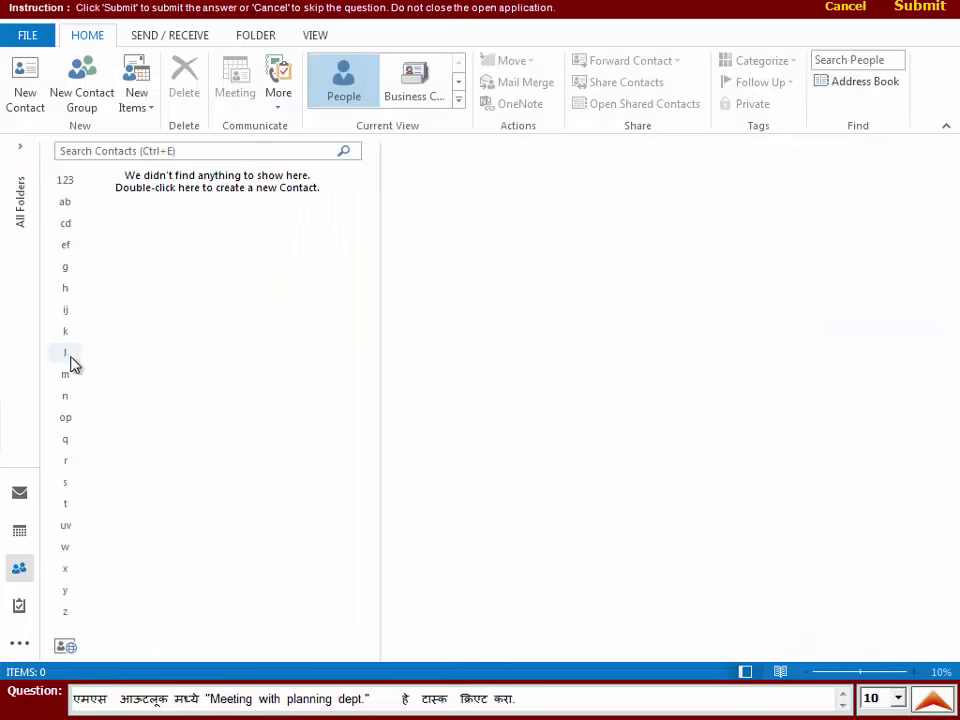
left_click(136, 100)
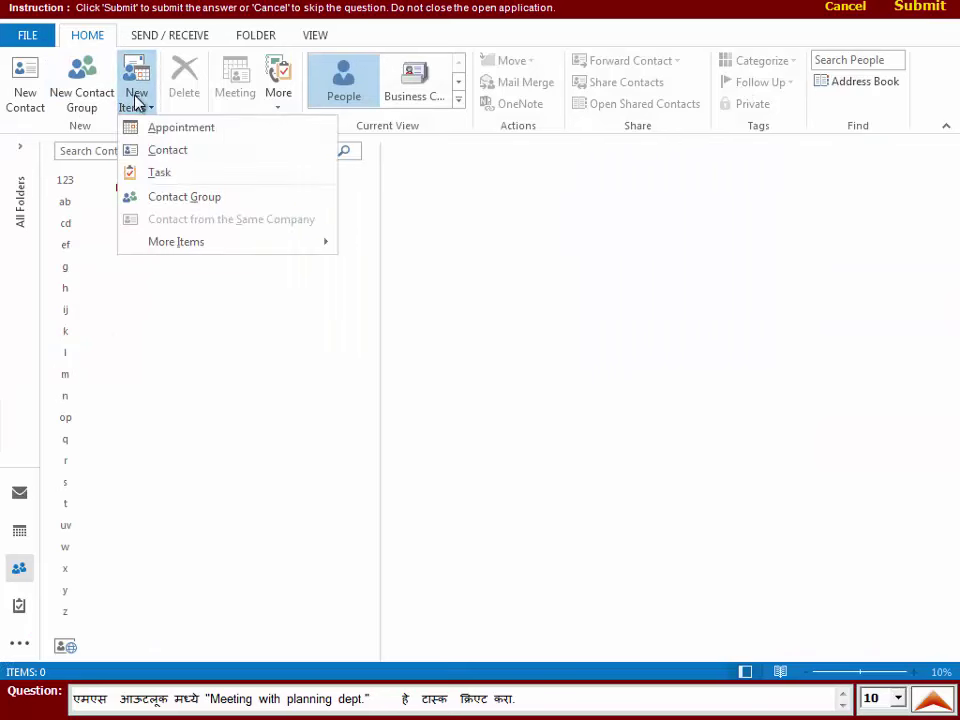
left_click(158, 175)
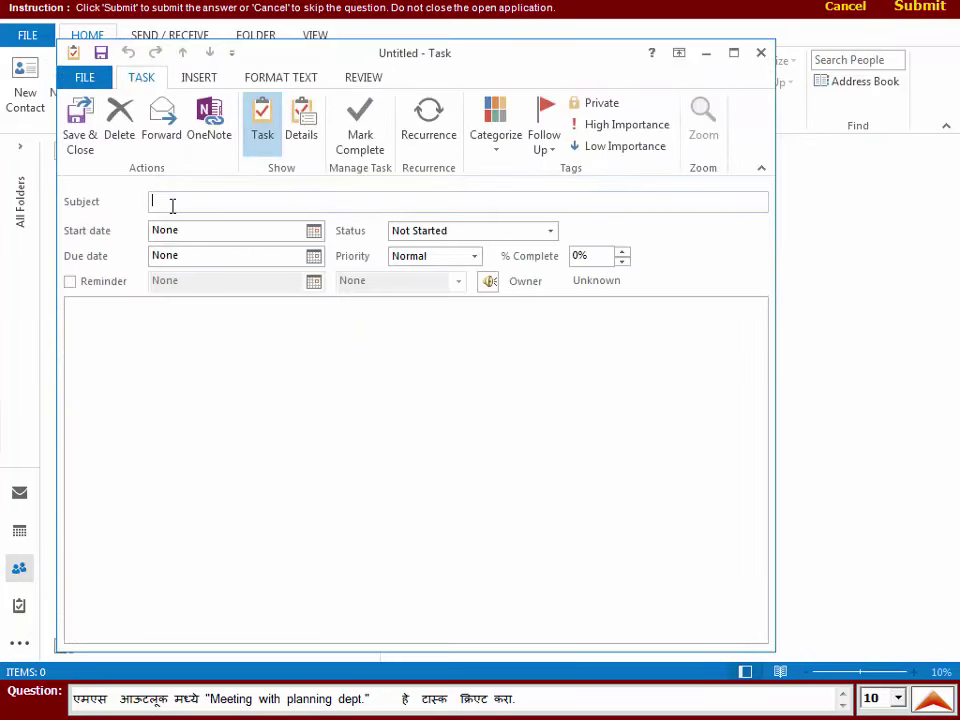
type("Meeting with planning dept.")
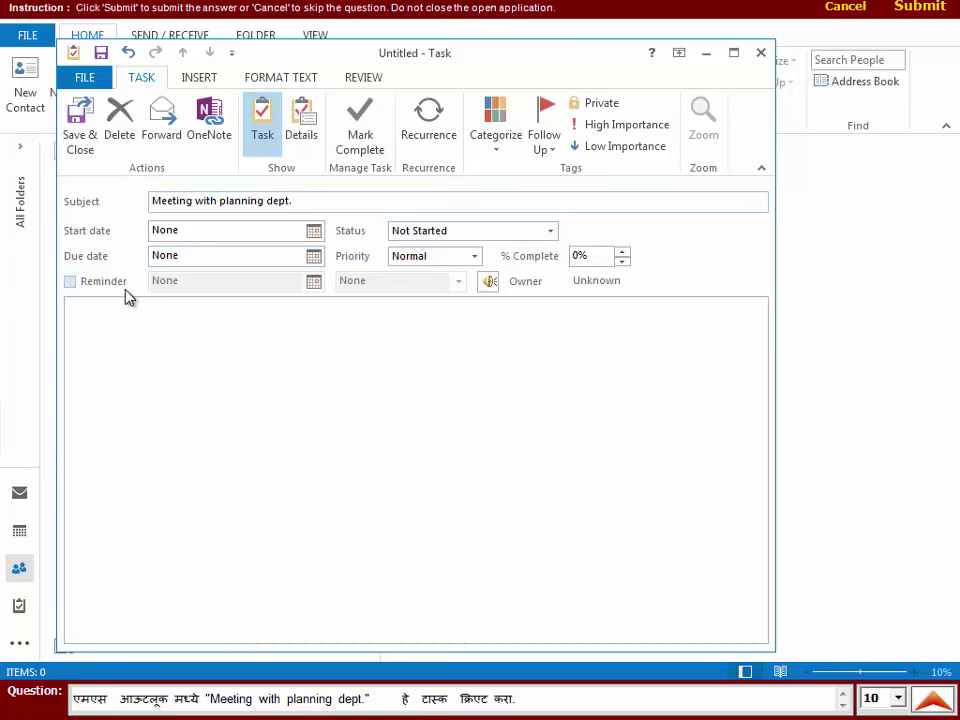
left_click(80, 118)
left_click(925, 7)
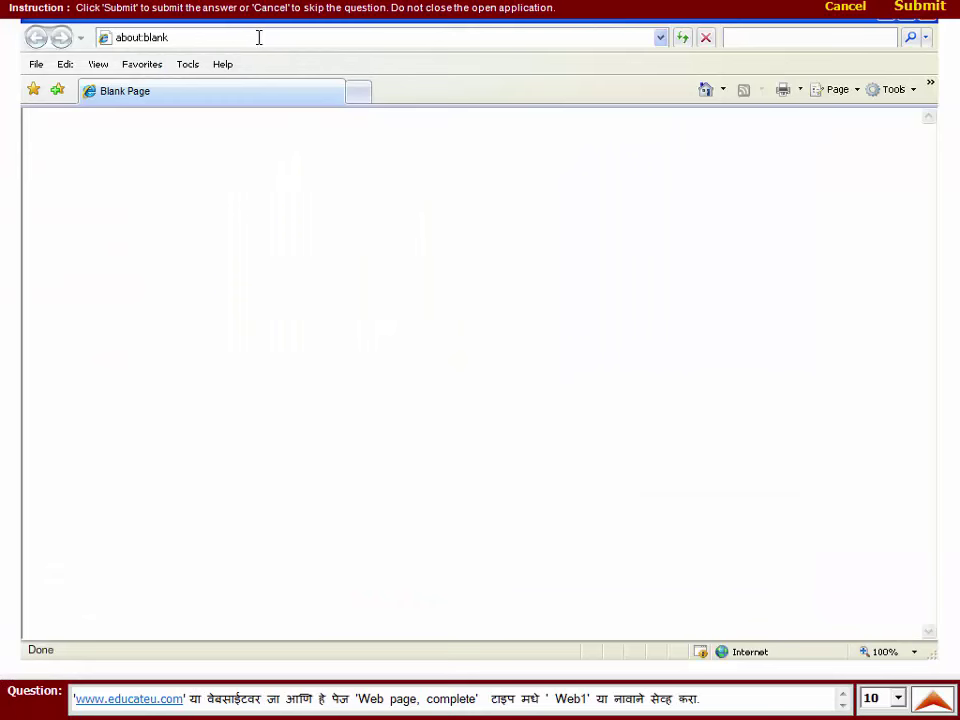
left_click(259, 37)
key("BackSpace")
type("www.educateu.com")
key("Return")
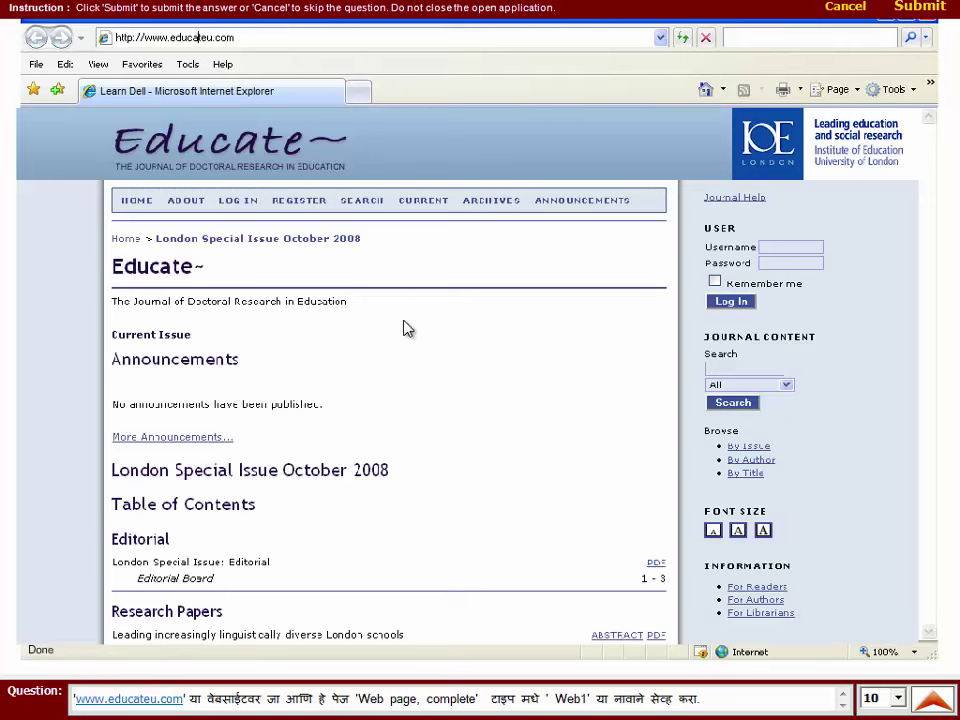
- Save the page as 'Web1' with the Webpage, complete file type
left_click(36, 66)
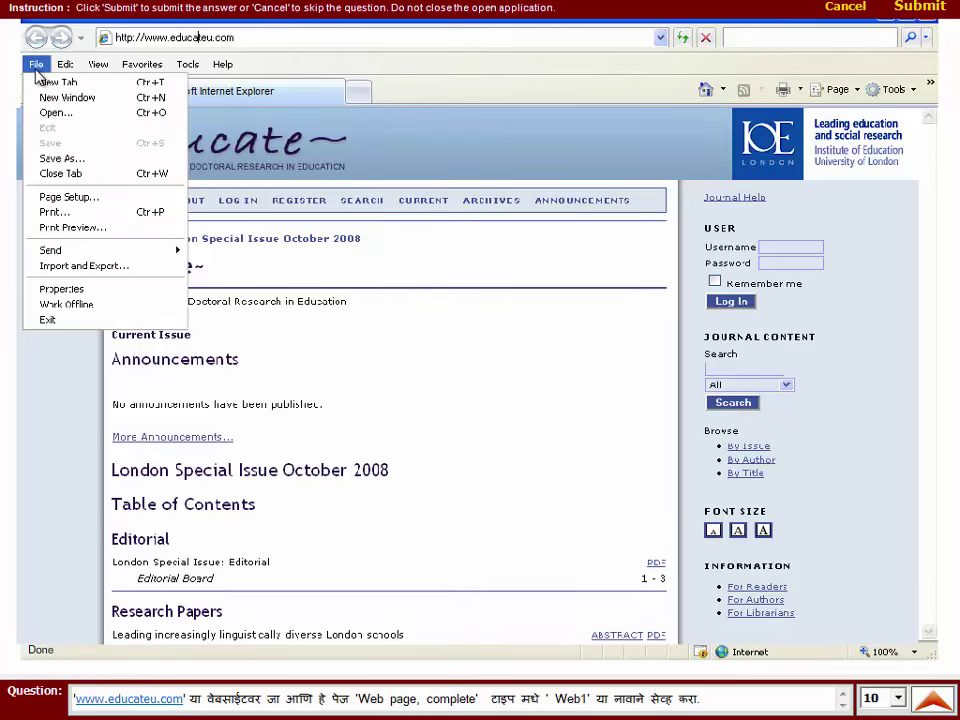
left_click(52, 159)
left_click_drag(334, 360, 206, 359)
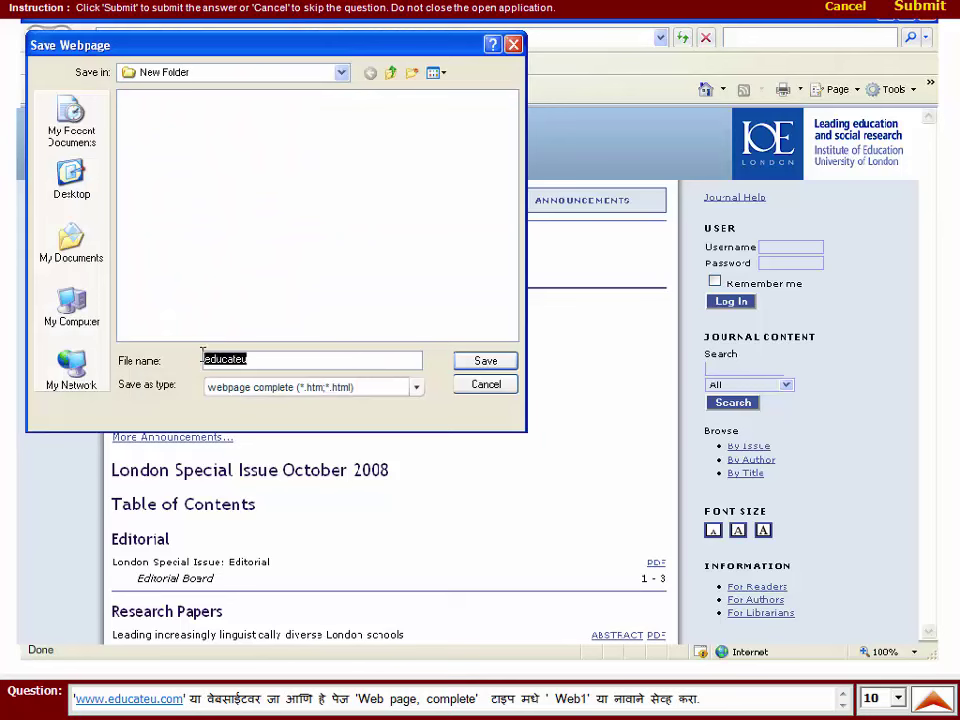
type("Web1")
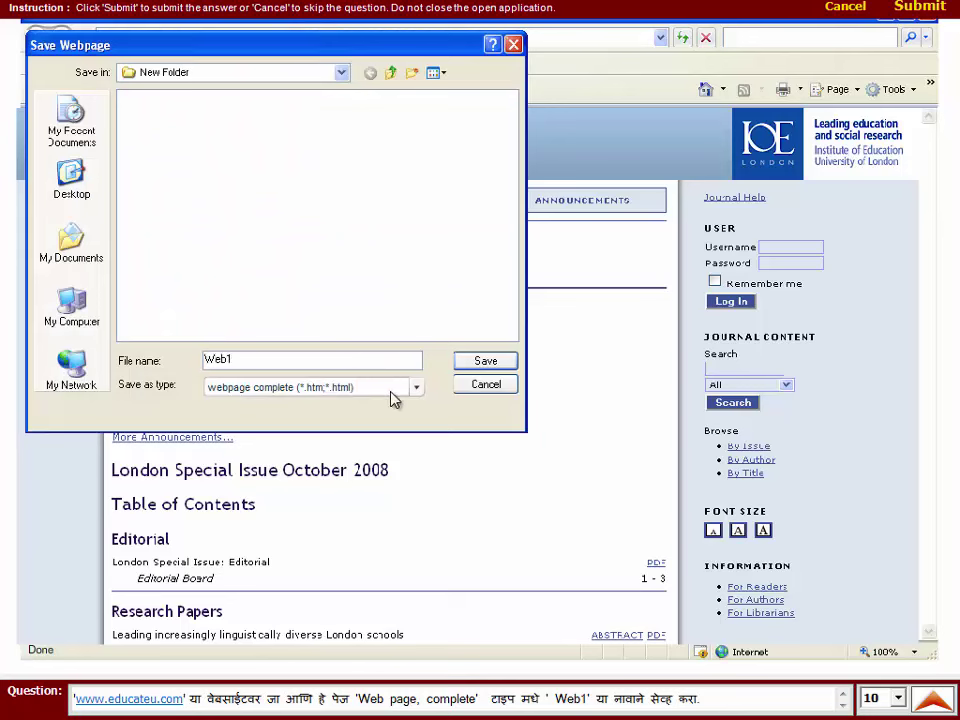
left_click(413, 389)
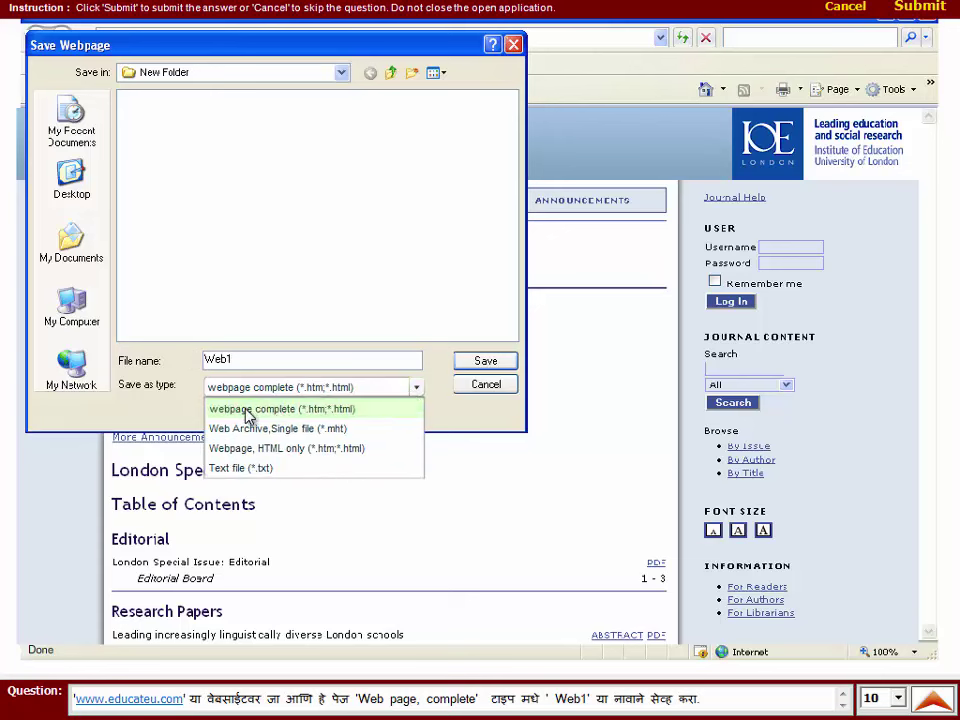
left_click(248, 410)
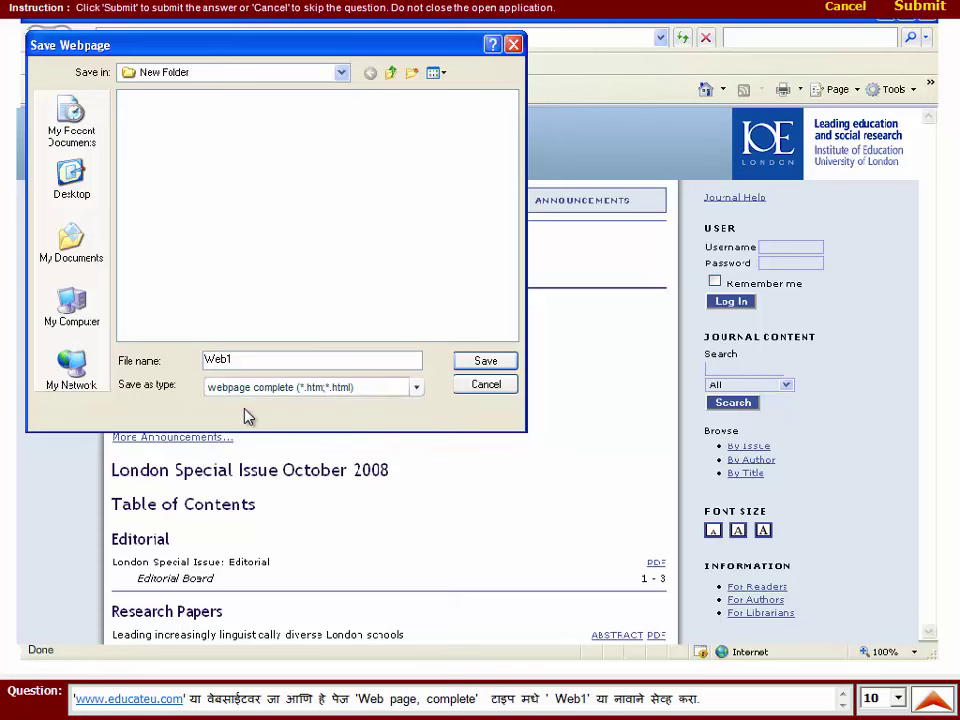
left_click(474, 370)
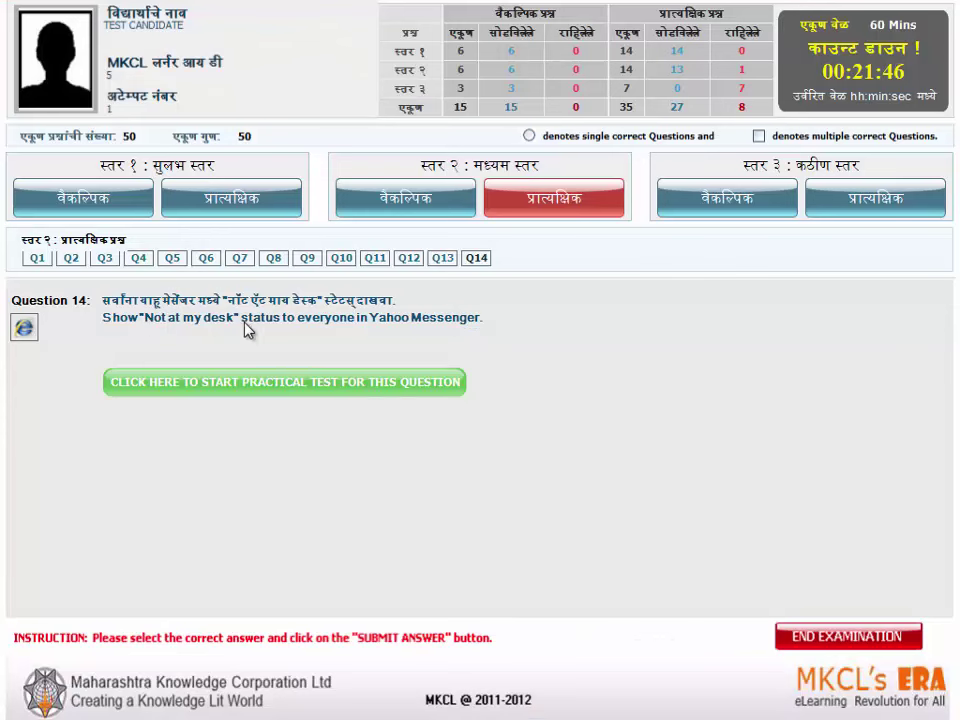
- Set the Yahoo Messenger status to Not at My Desk and submit the answer
left_click(388, 381)
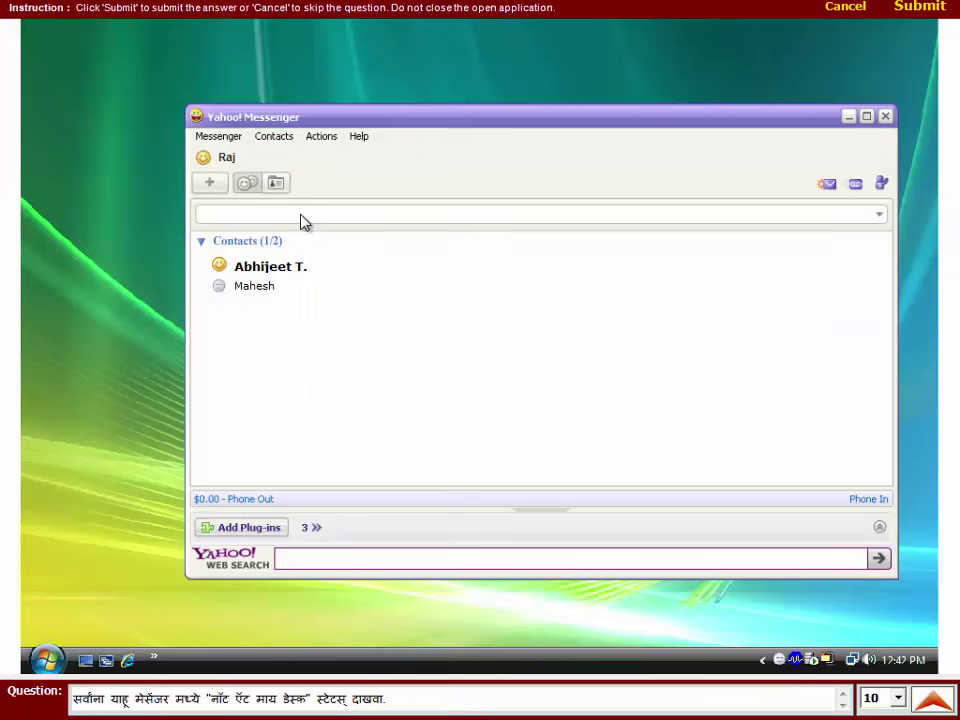
left_click(218, 136)
mouse_move(234, 163)
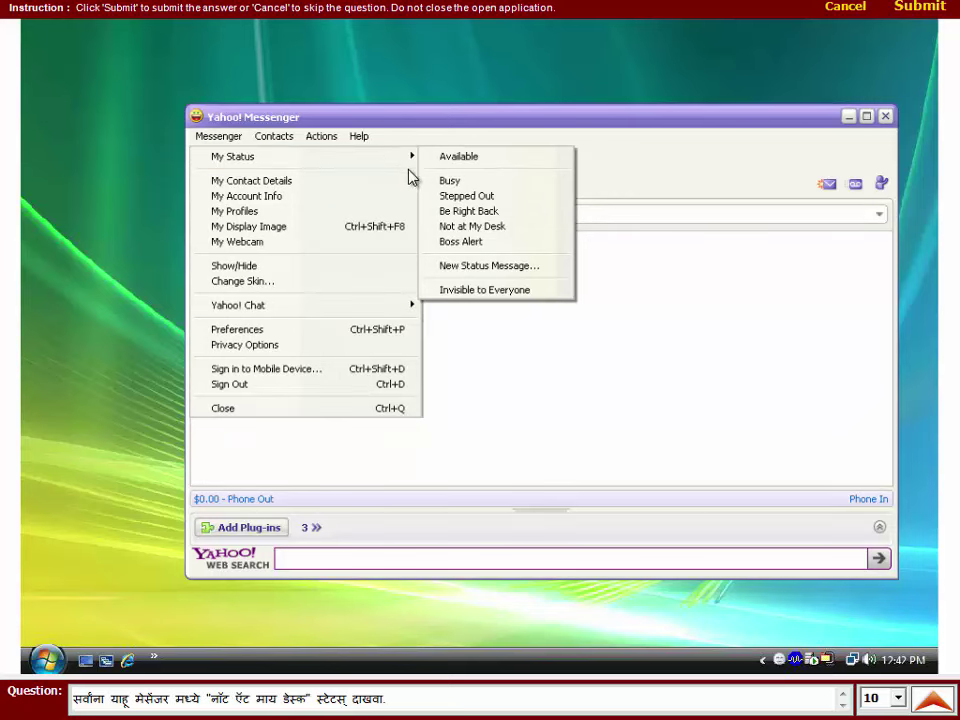
left_click(523, 228)
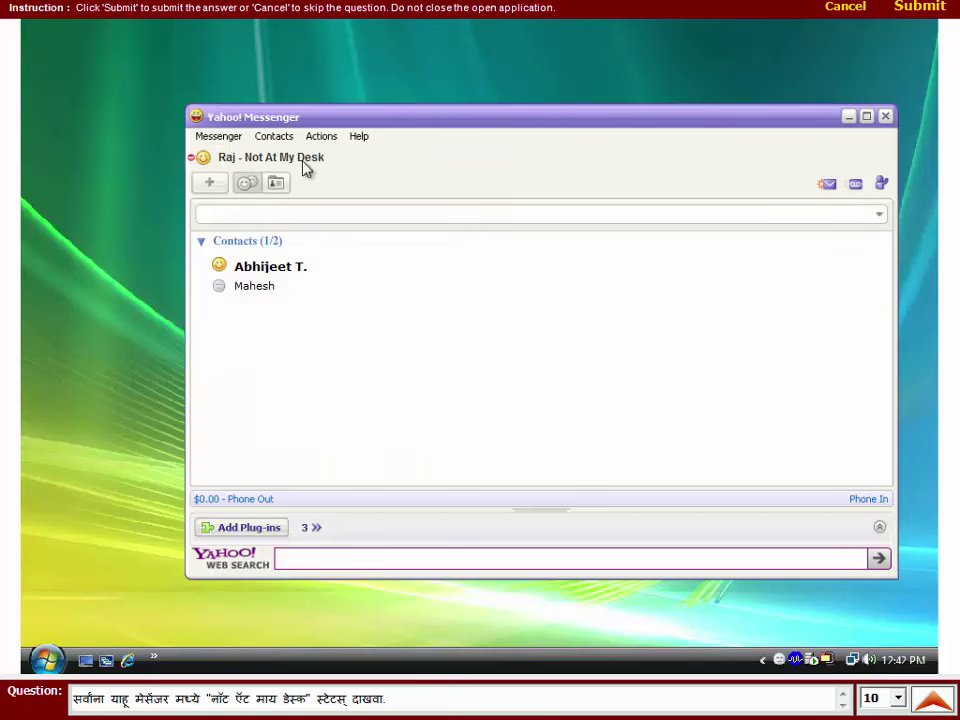
left_click(236, 138)
mouse_move(243, 164)
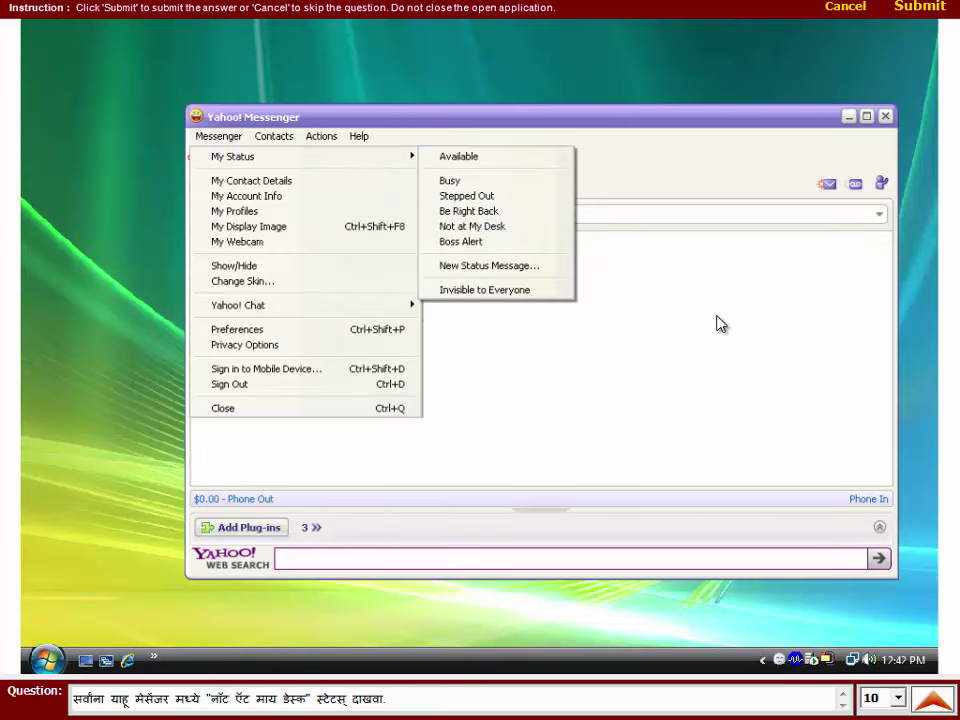
left_click(920, 8)
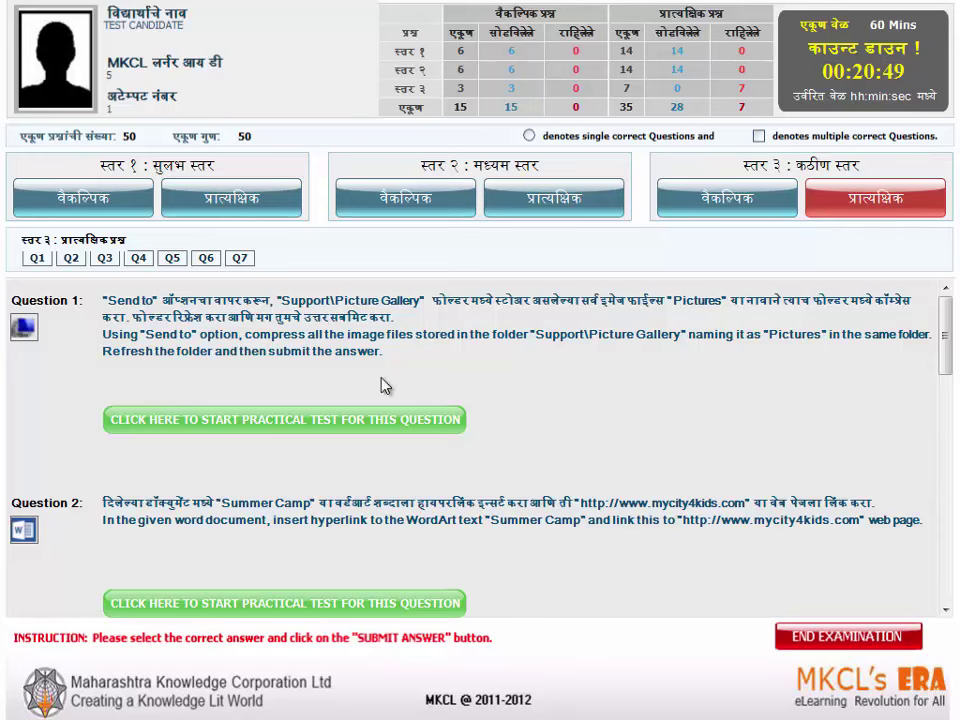
- Compress images A1–A3 in Support > Picture Gallery into a zipped folder
left_click(313, 422)
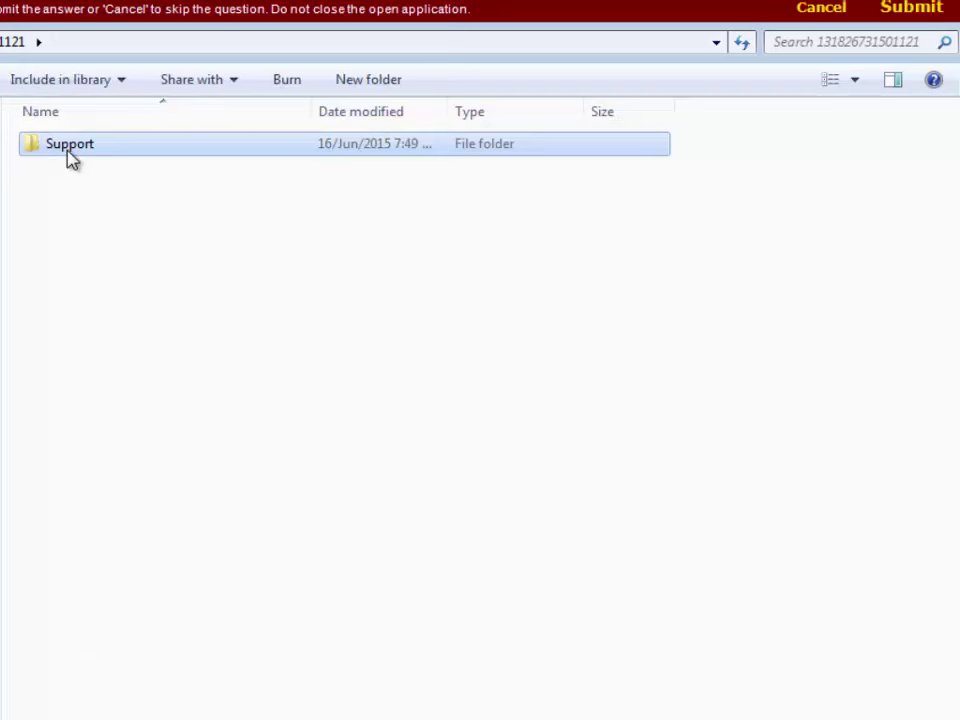
double_click(68, 148)
double_click(69, 156)
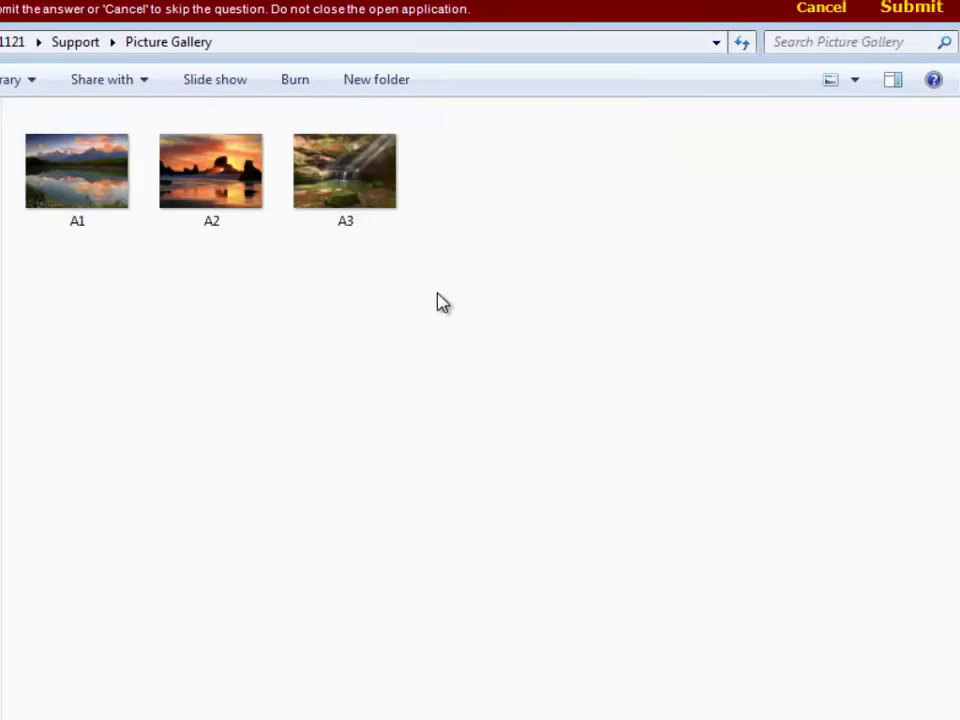
left_click_drag(439, 300, 118, 199)
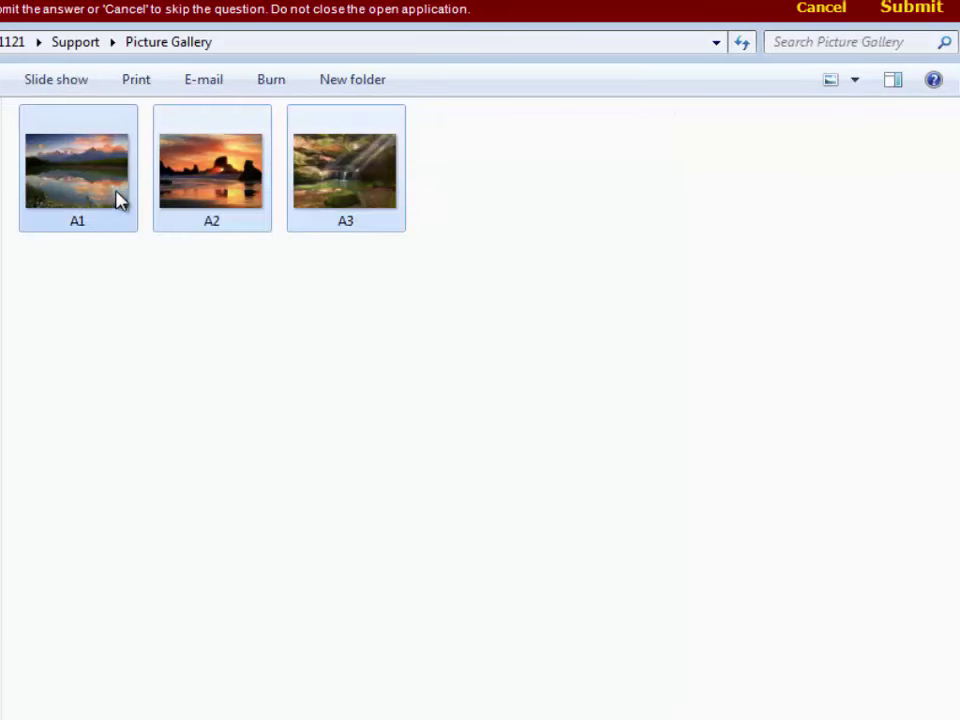
right_click(117, 182)
mouse_move(208, 527)
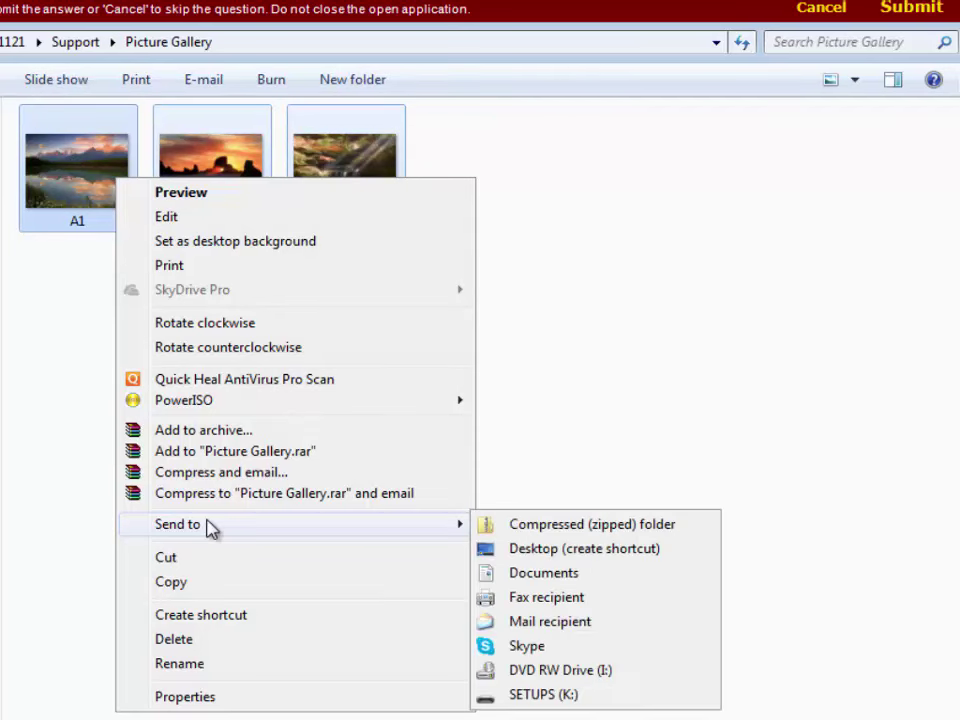
left_click(550, 528)
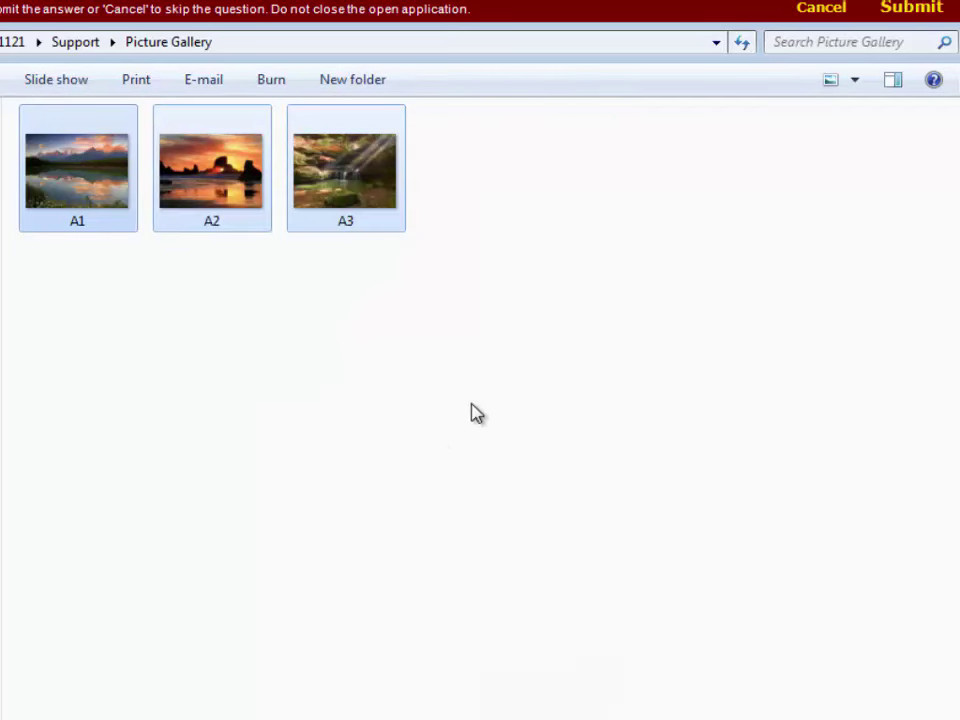
- Rename the new zip archive to Pictures, refresh the folder, and submit the answer
right_click(452, 440)
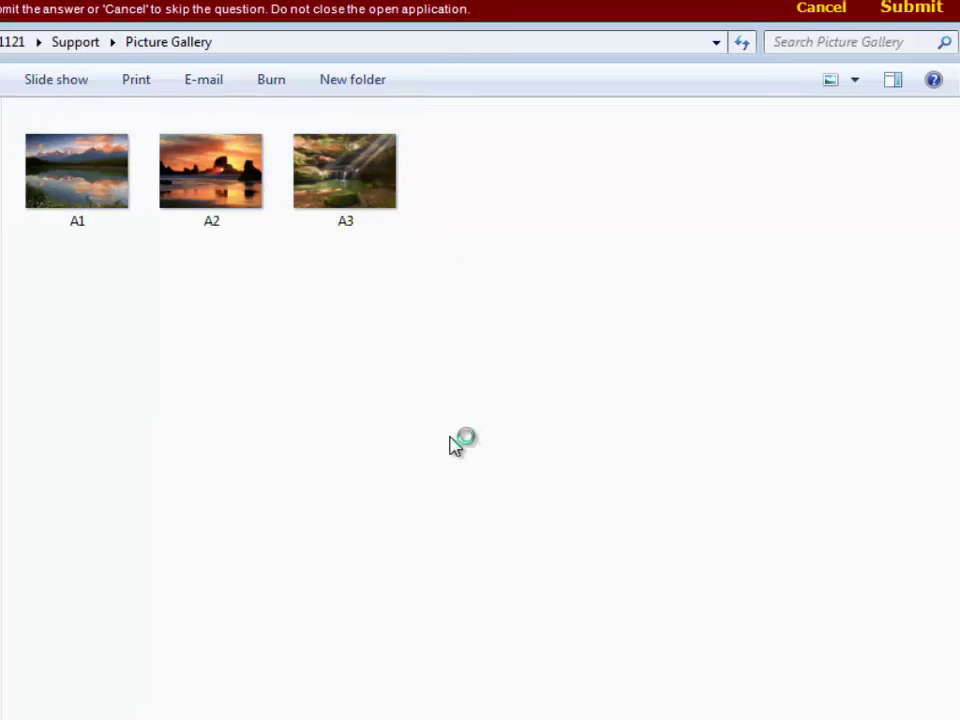
left_click(518, 525)
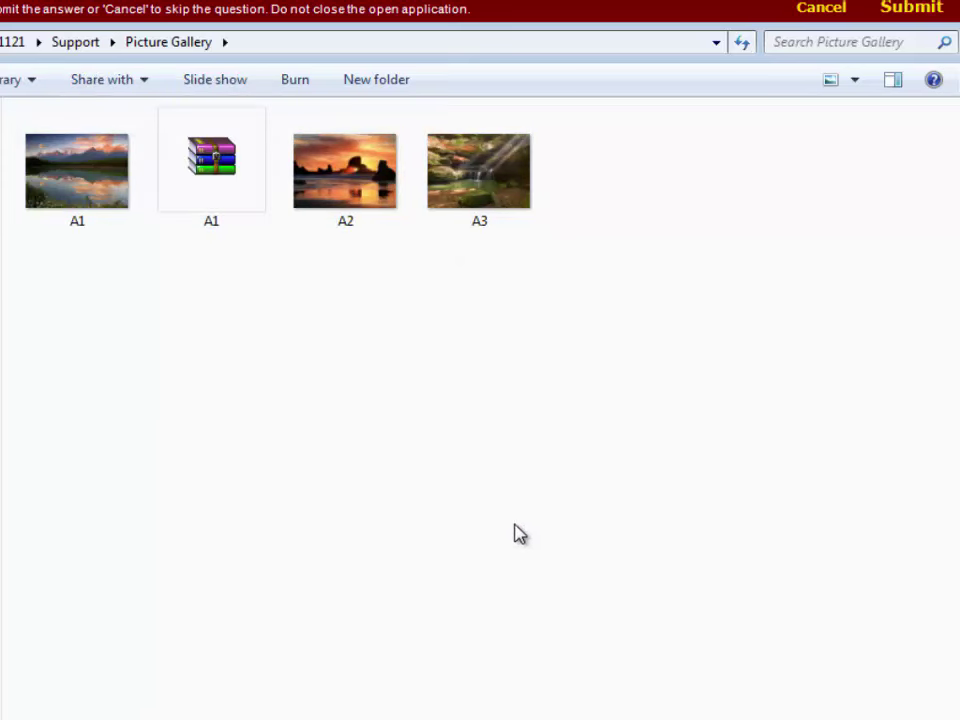
left_click(207, 195)
right_click(207, 193)
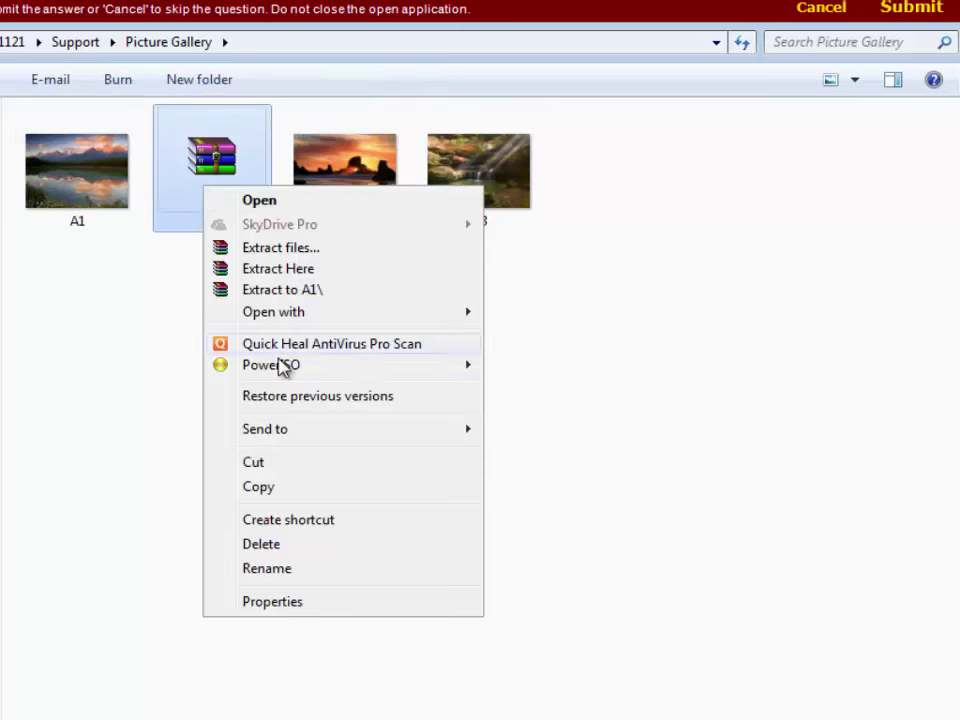
left_click(278, 566)
type("P")
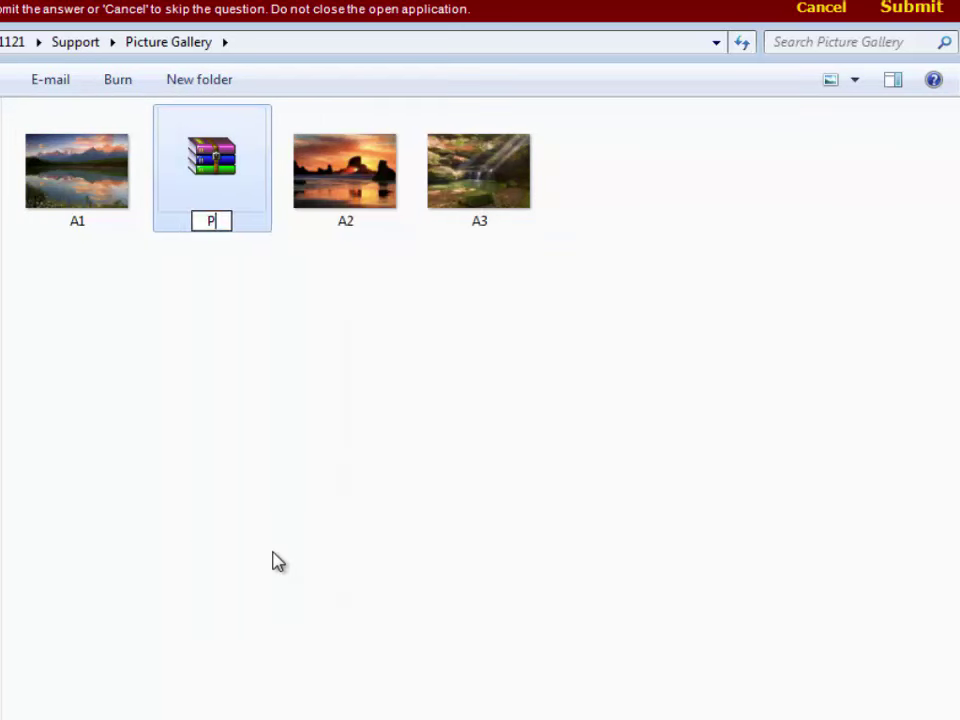
type("ictures")
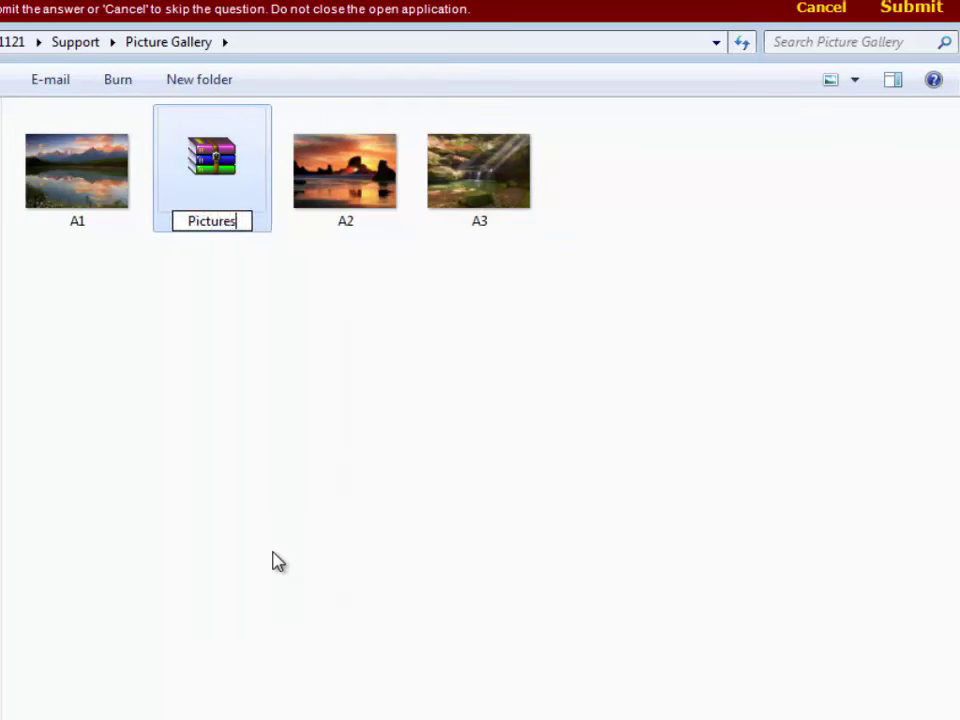
key("Return")
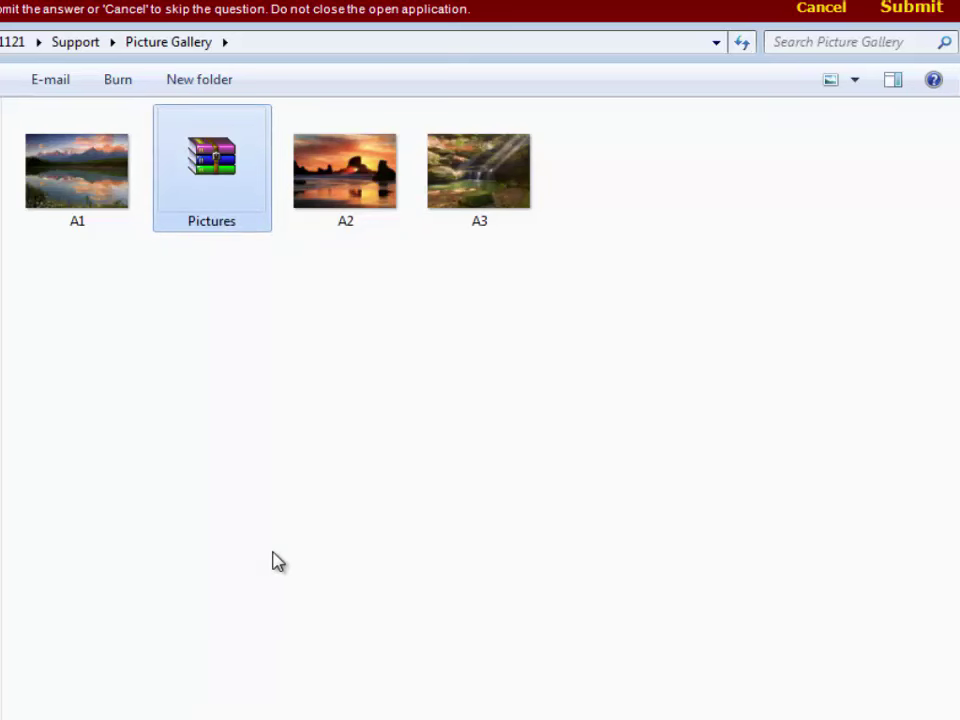
right_click(255, 401)
left_click(315, 486)
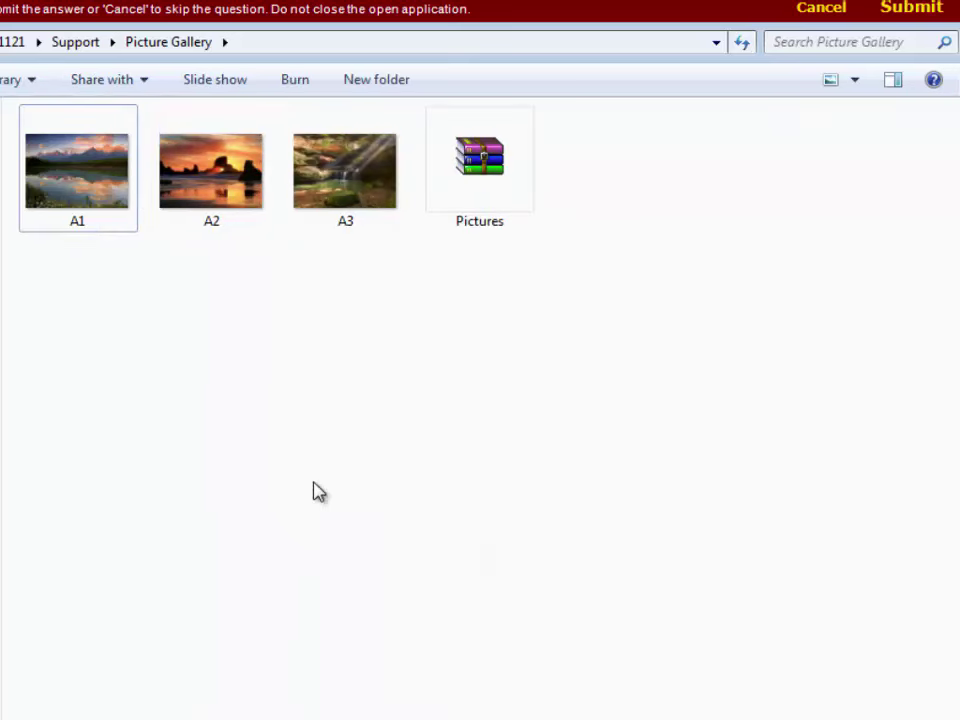
left_click(908, 10)
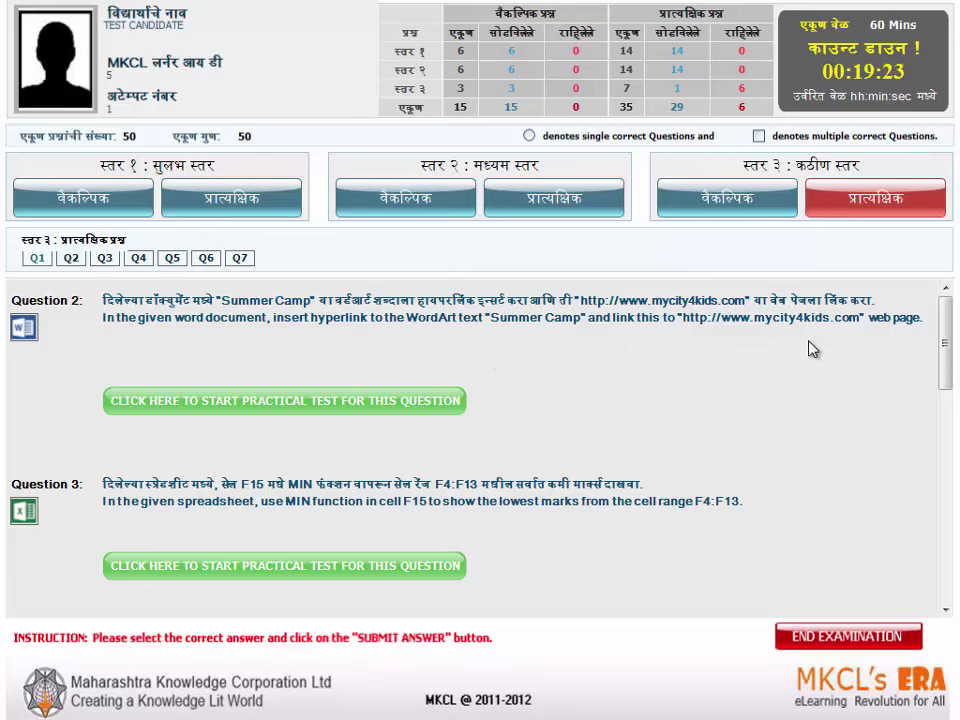
left_click(381, 401)
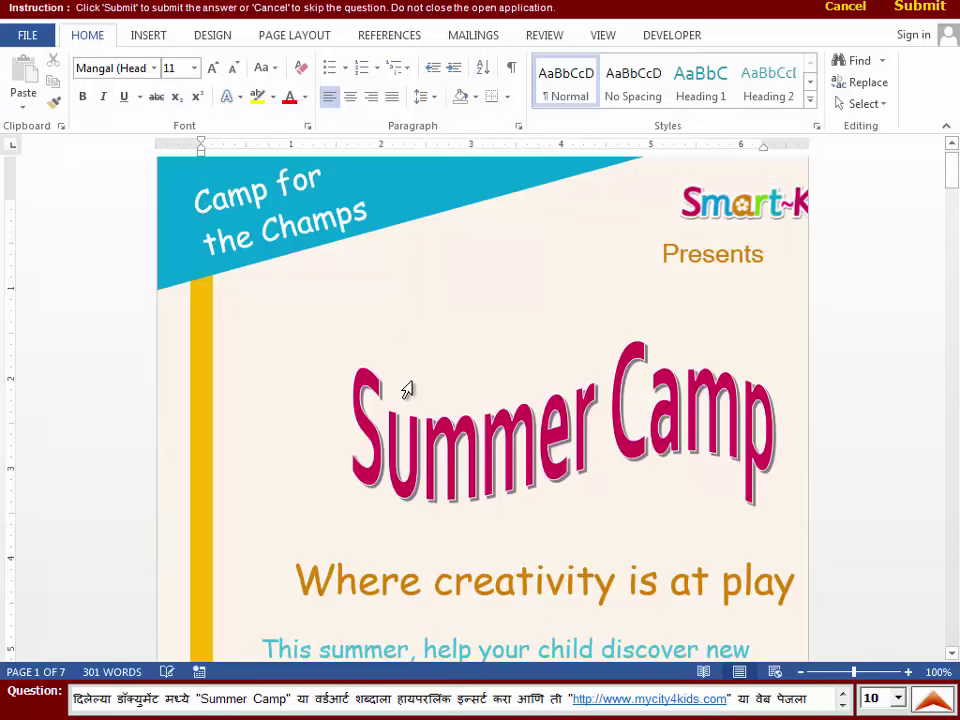
left_click(424, 440)
left_click(461, 274)
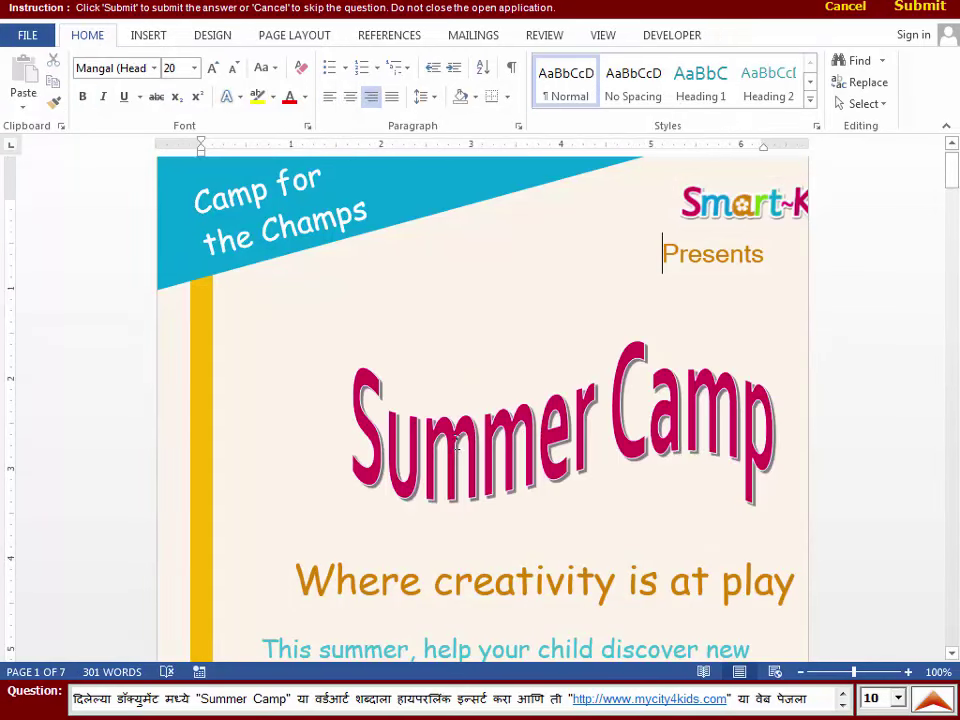
left_click(456, 445)
left_click_drag(446, 358, 671, 364)
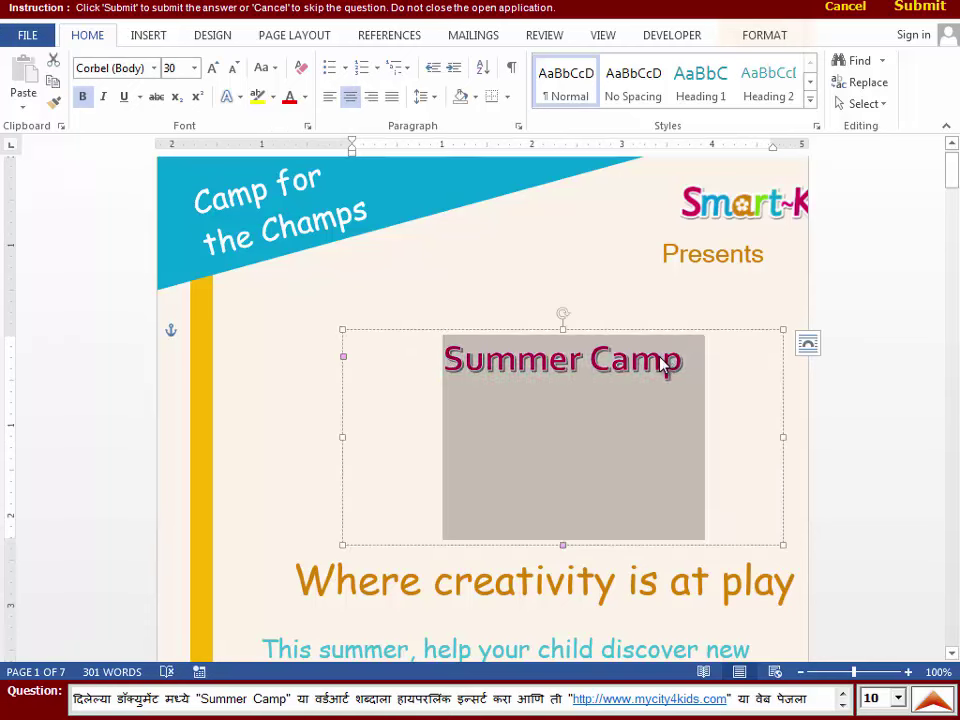
left_click(150, 40)
left_click(496, 95)
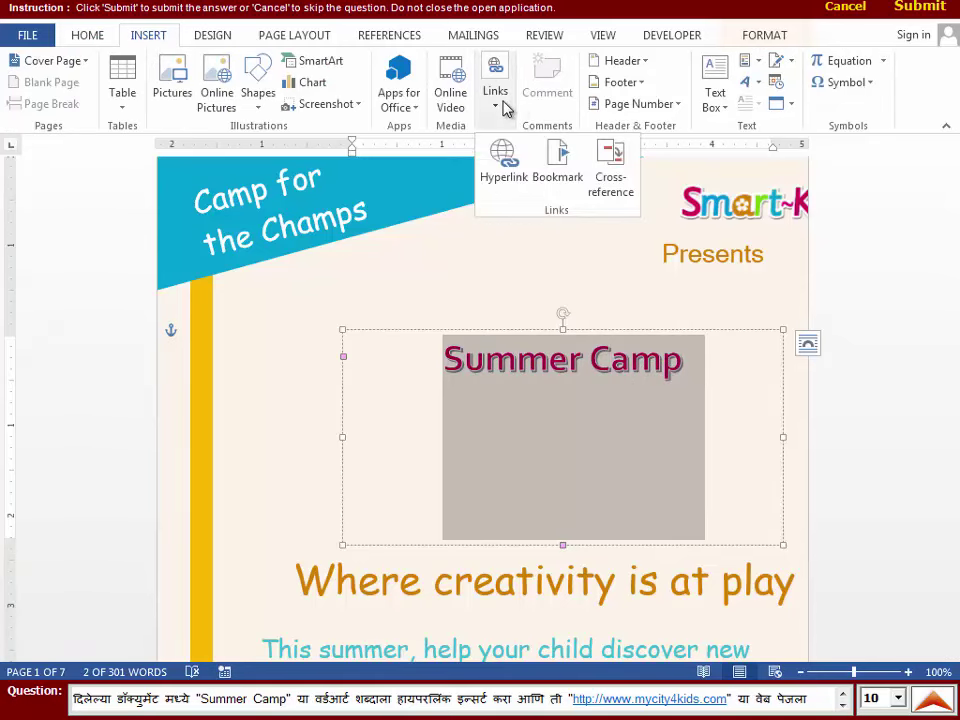
left_click(502, 155)
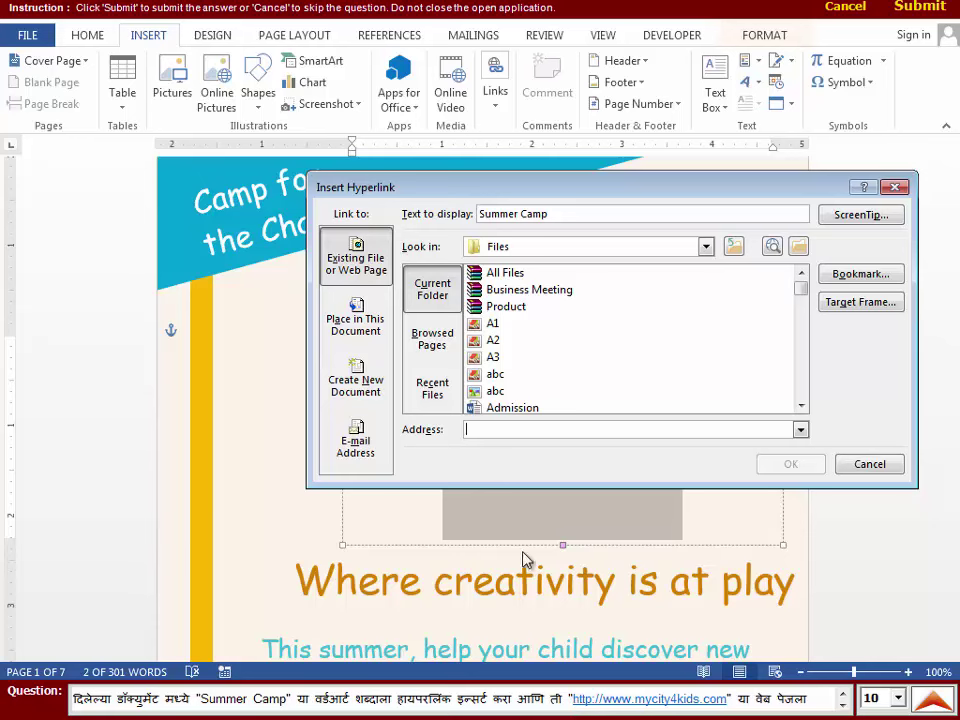
type("www")
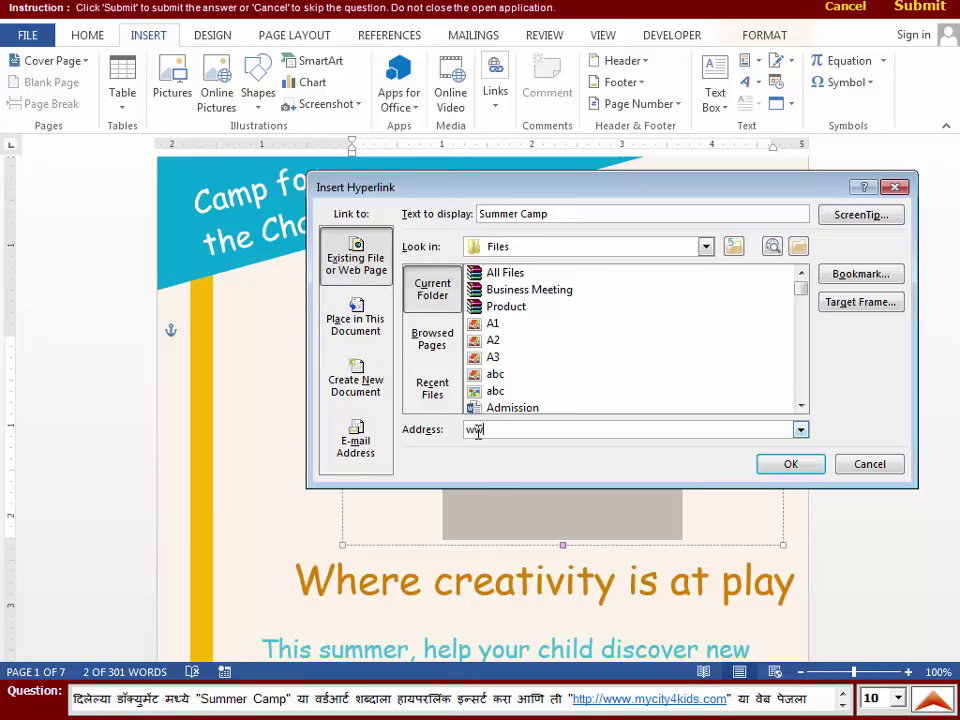
type(".")
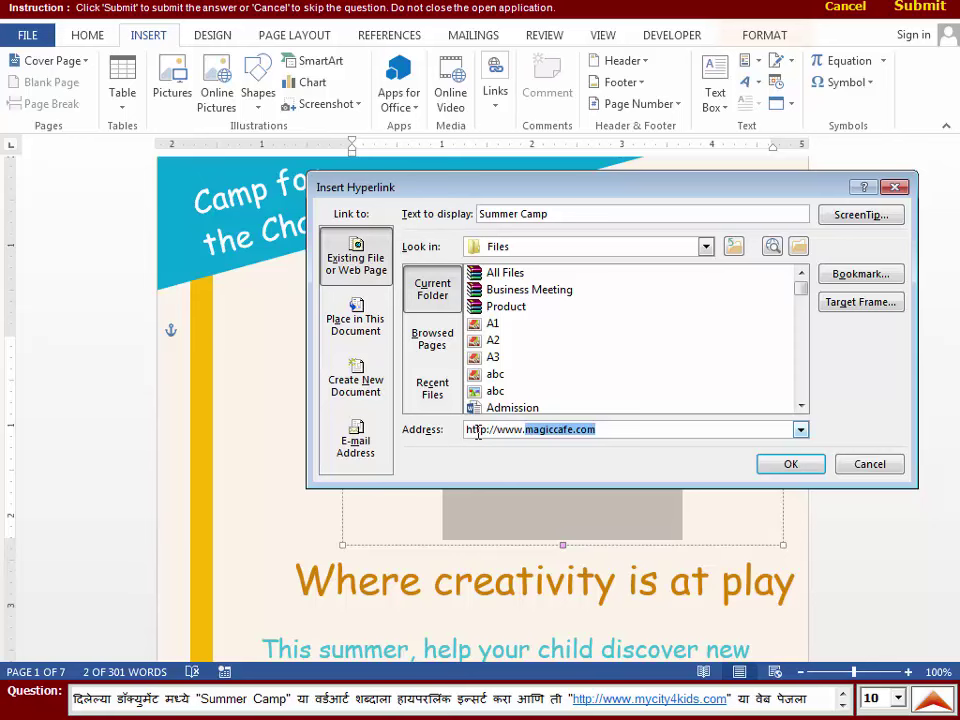
type("mycit")
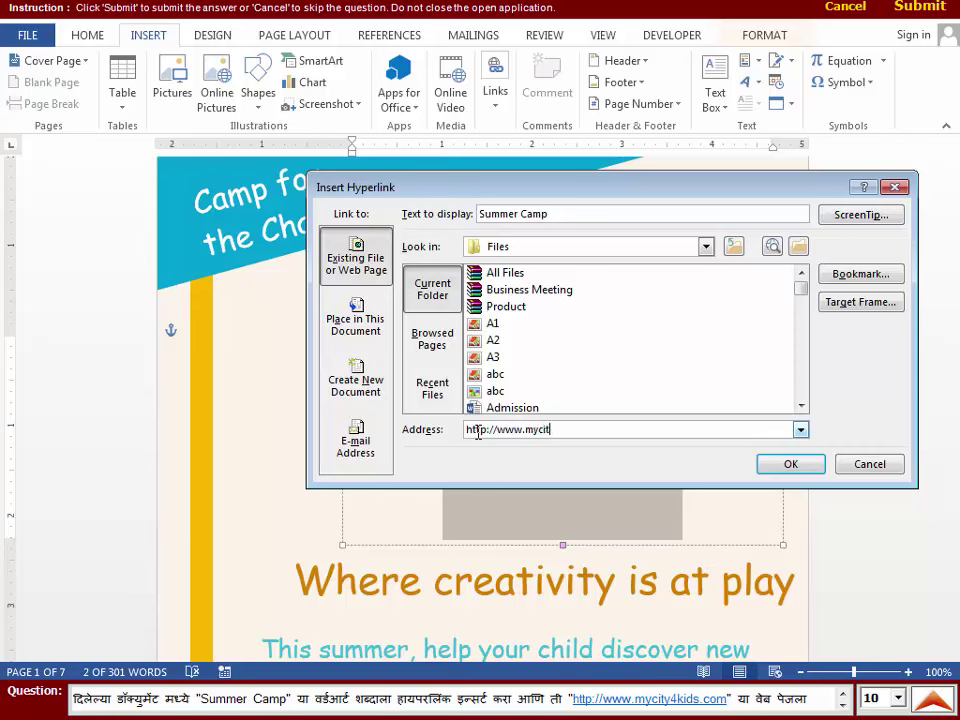
type("y4kids.com")
left_click(791, 464)
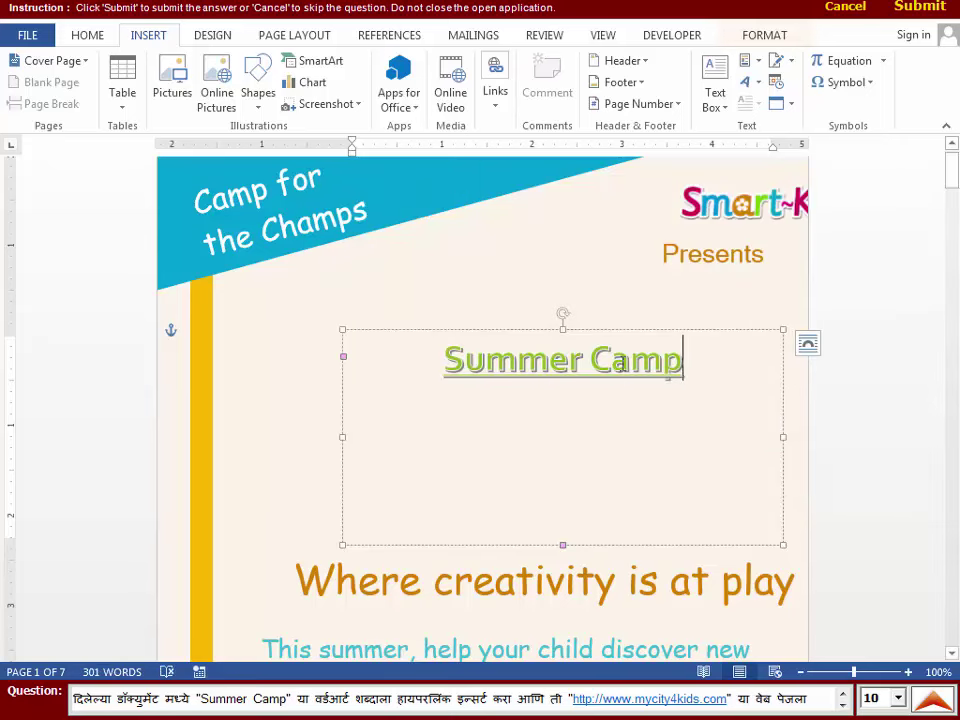
left_click(585, 298)
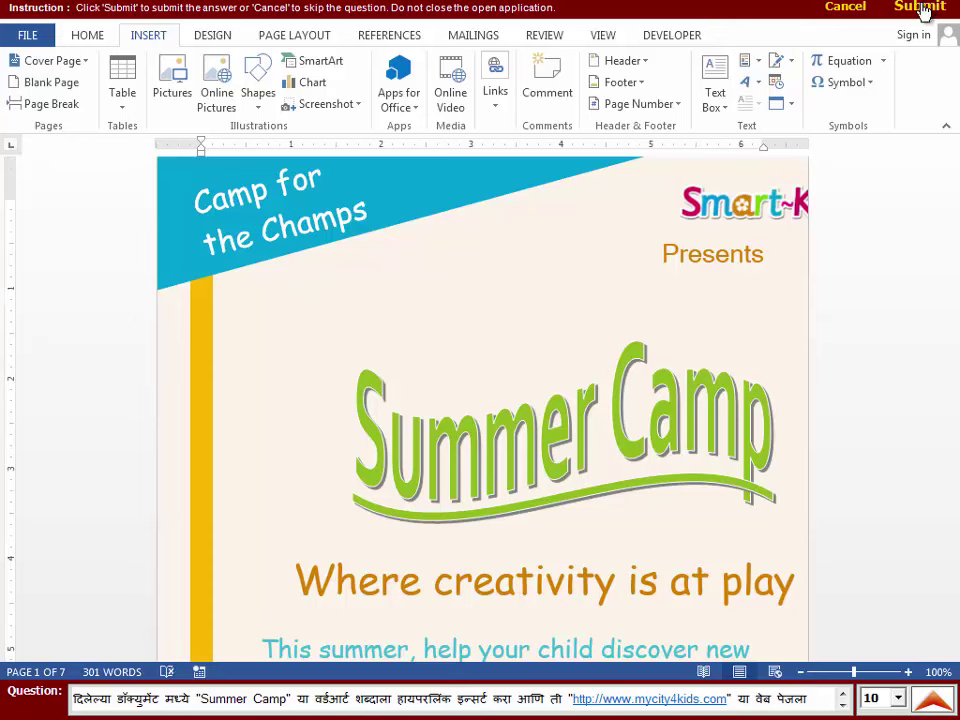
- Submit the hyperlink answer, then open the MIN question and select the Acc. II marks F4:F13
left_click(920, 8)
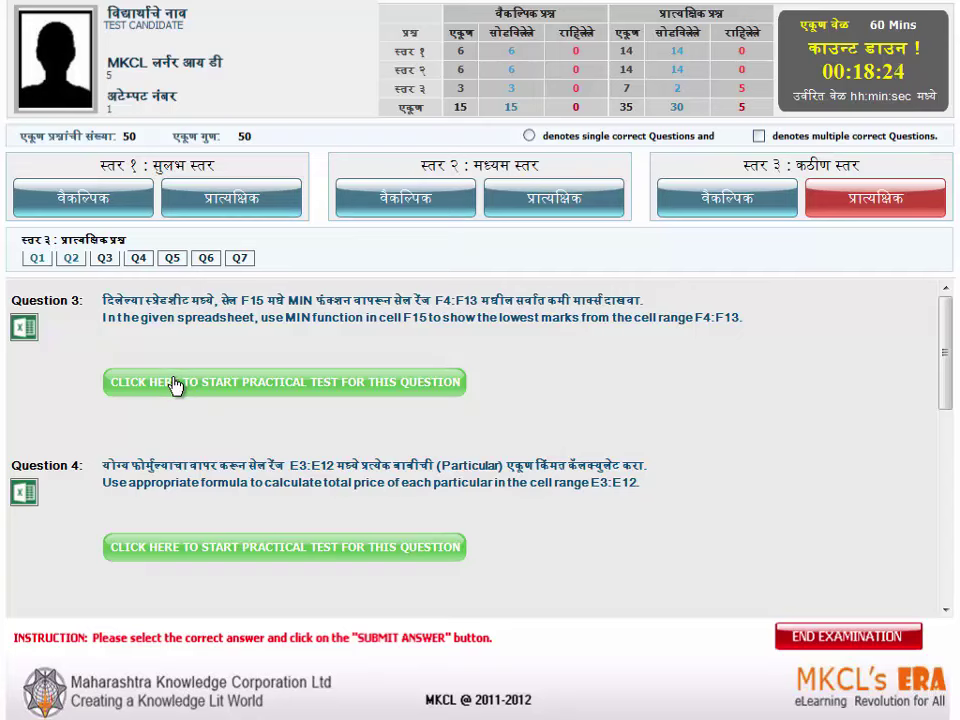
left_click(175, 383)
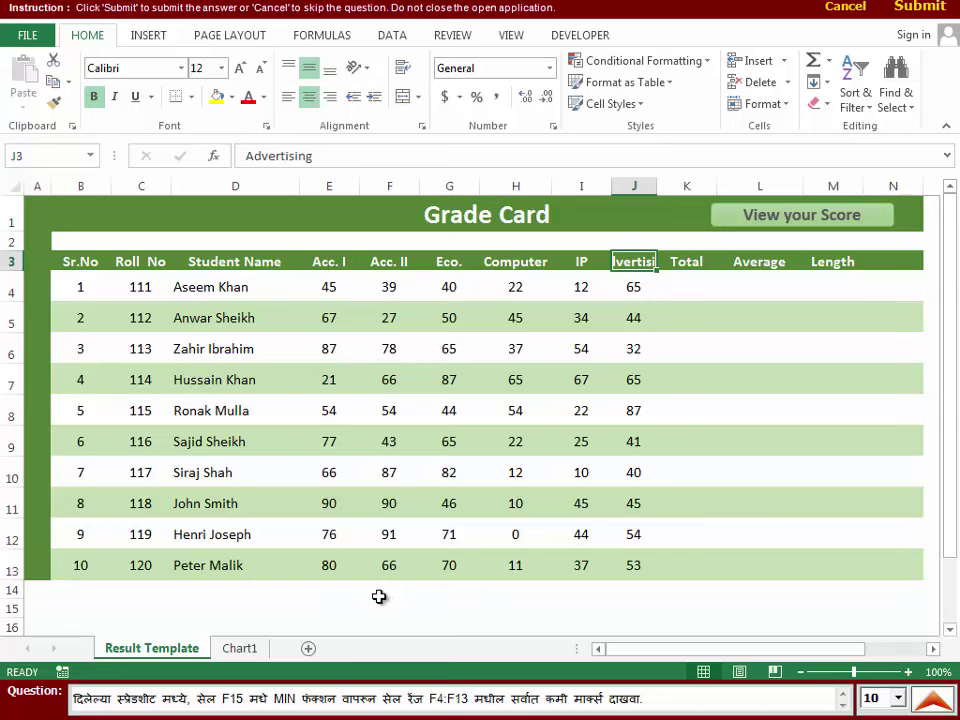
left_click(381, 606)
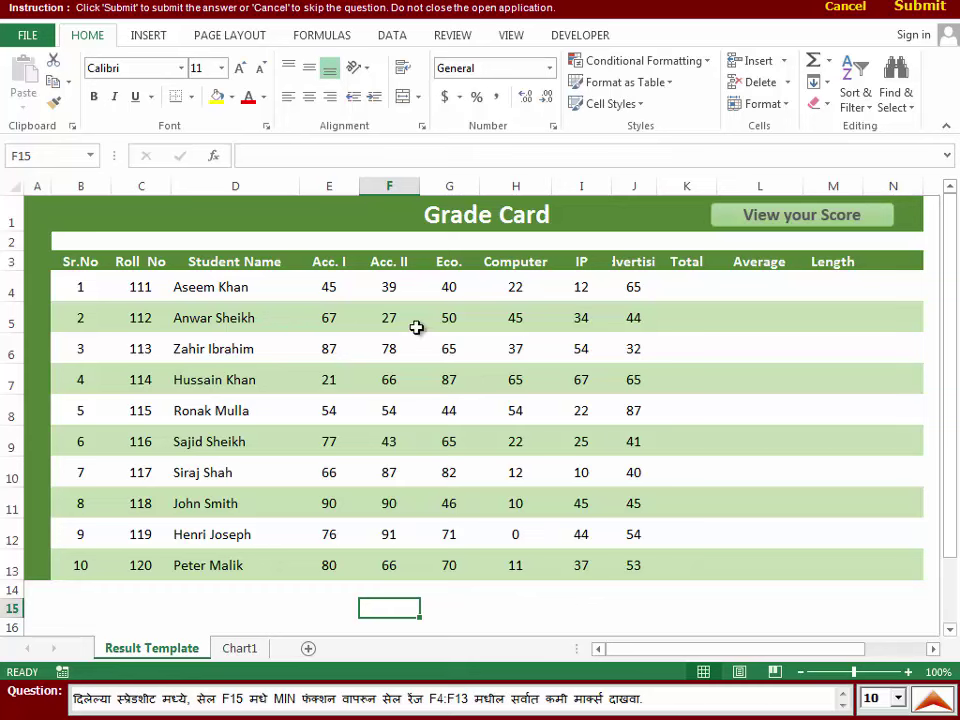
left_click(399, 288)
left_click_drag(399, 288, 367, 556)
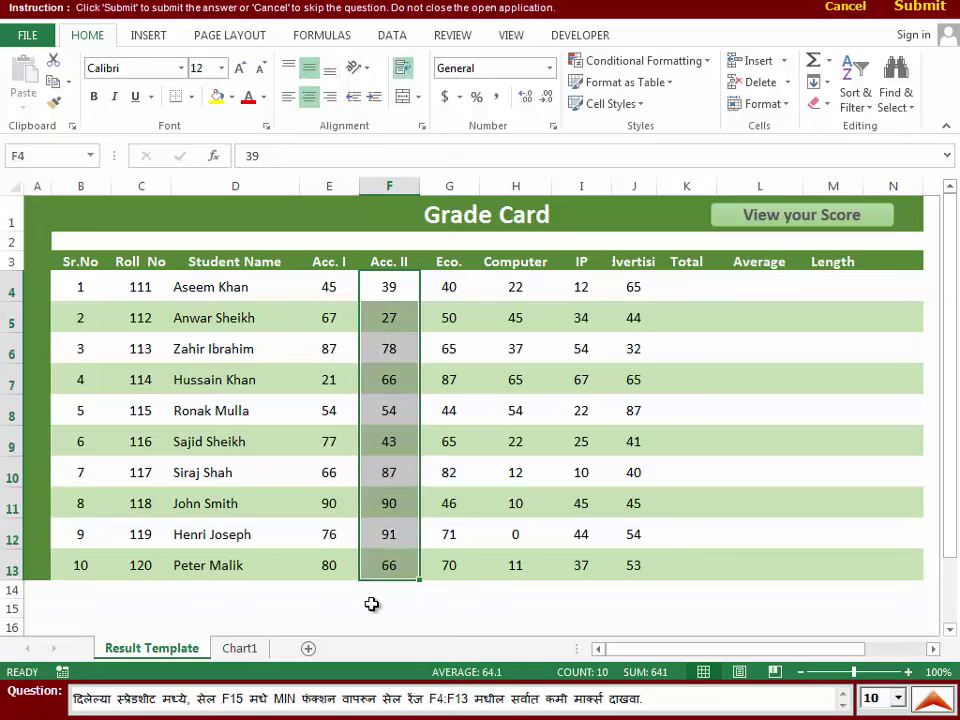
- Enter =MIN(F4:F13) in F15 via AutoSum Min, showing 27, and submit
left_click(371, 604)
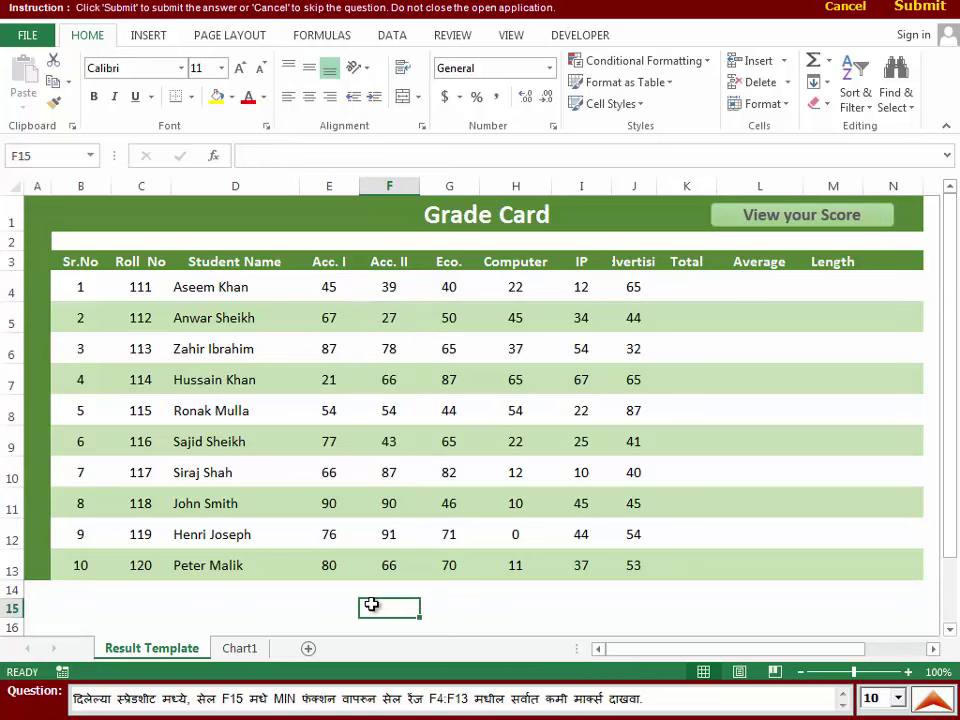
left_click(828, 63)
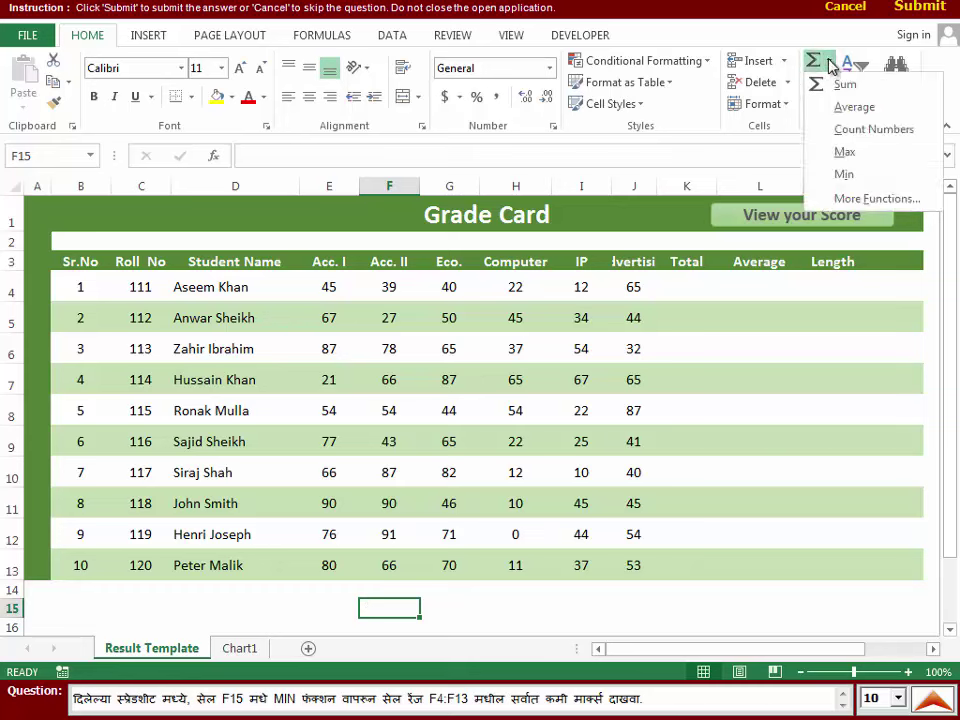
left_click(844, 176)
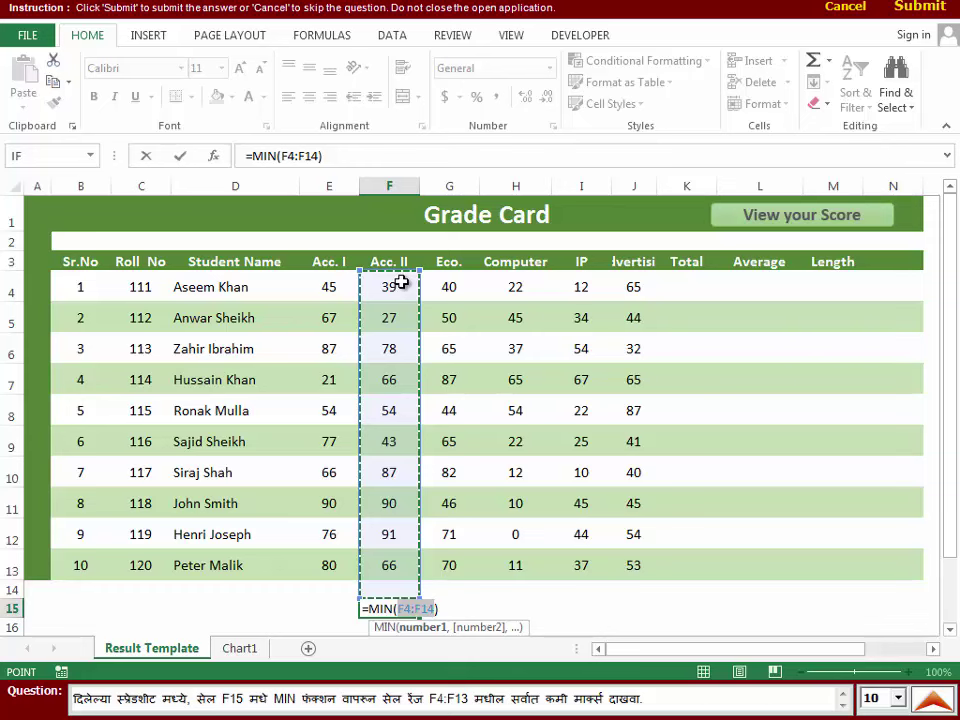
left_click_drag(400, 283, 390, 566)
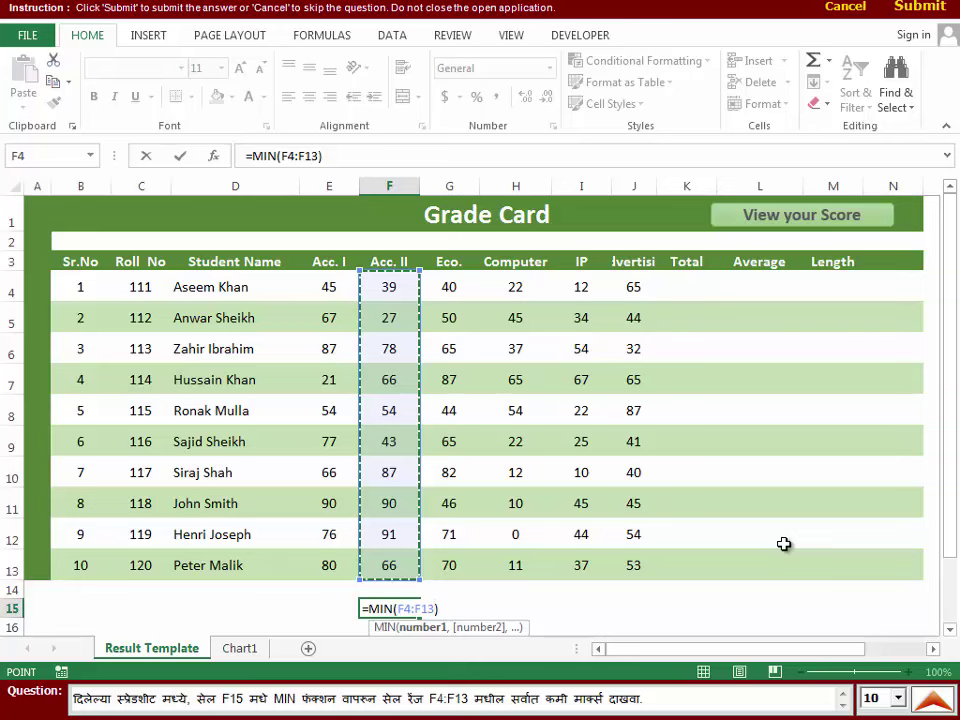
key("Return")
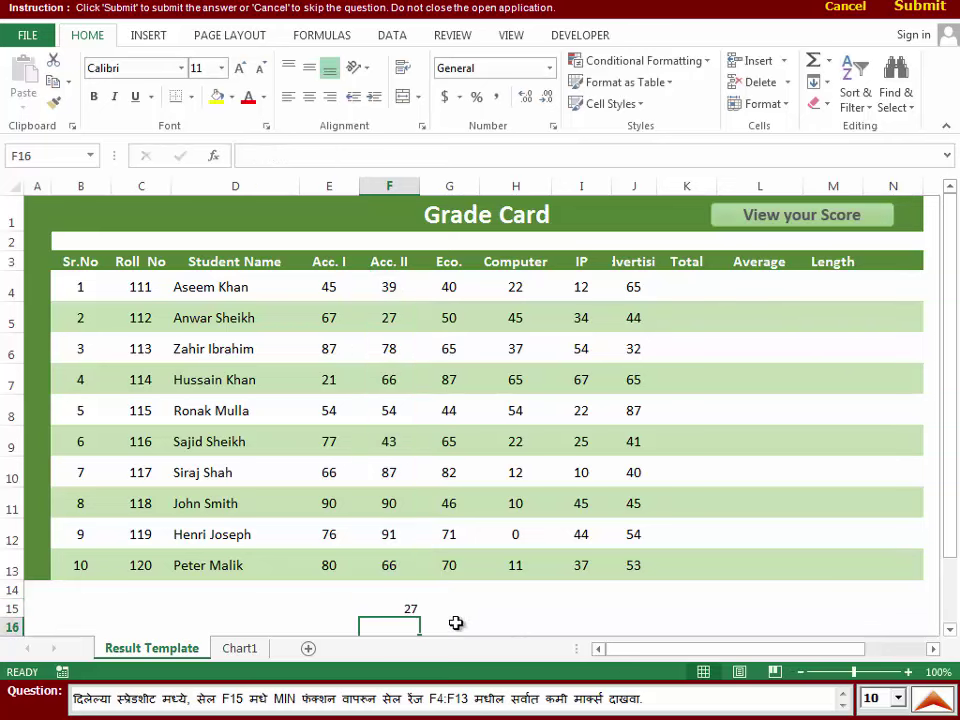
left_click(925, 9)
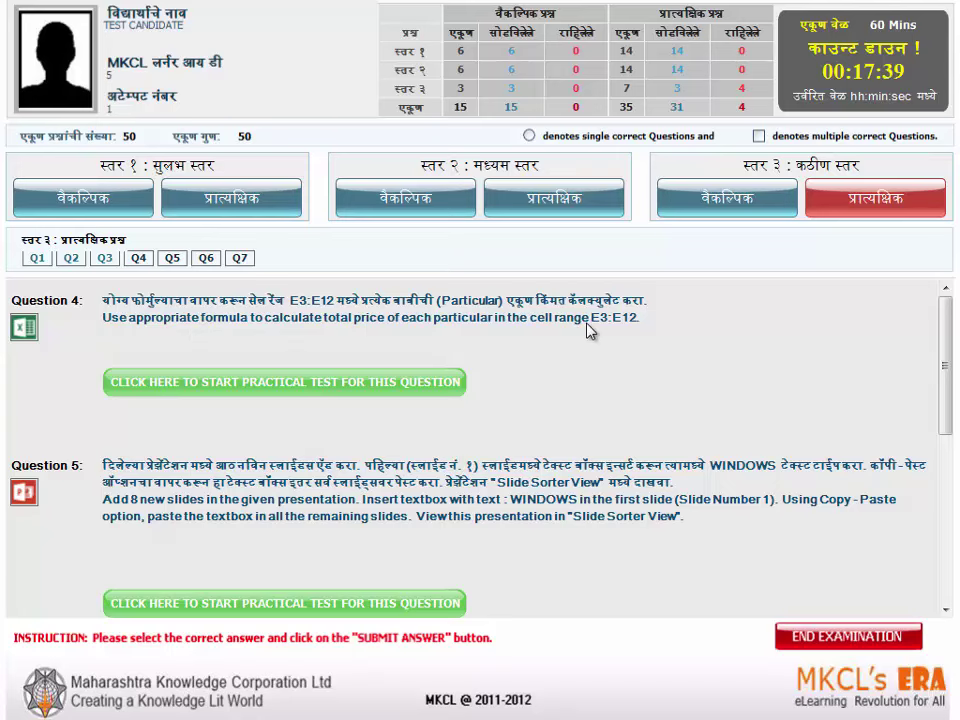
- Open Question 4 and review the Quantity and Price in Rs. columns beside E3
left_click(386, 379)
left_click(366, 328)
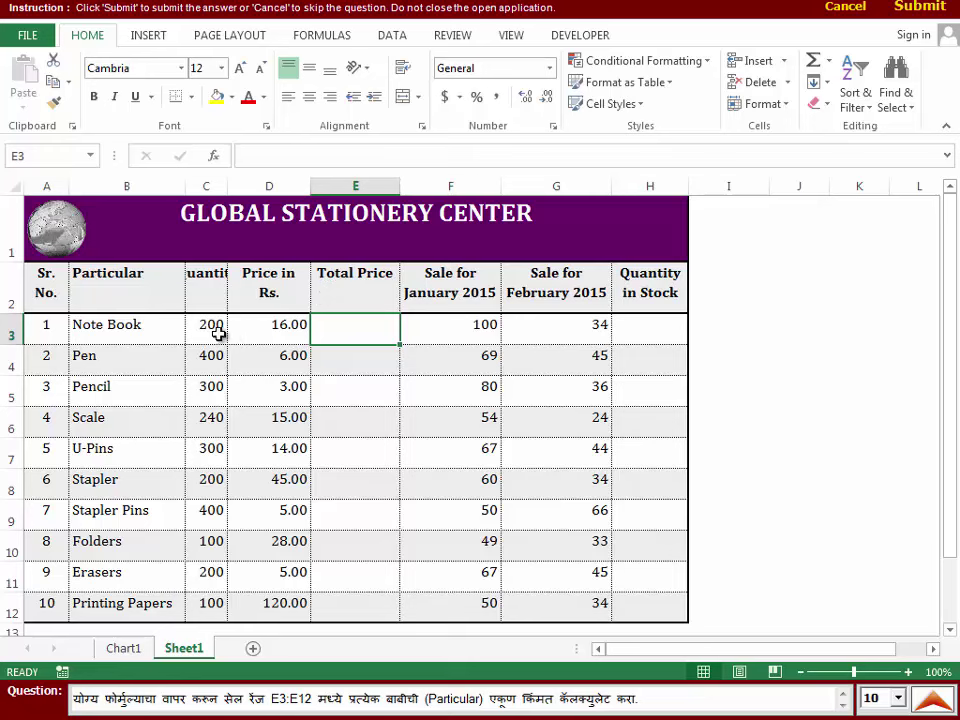
left_click(212, 290)
left_click(277, 301)
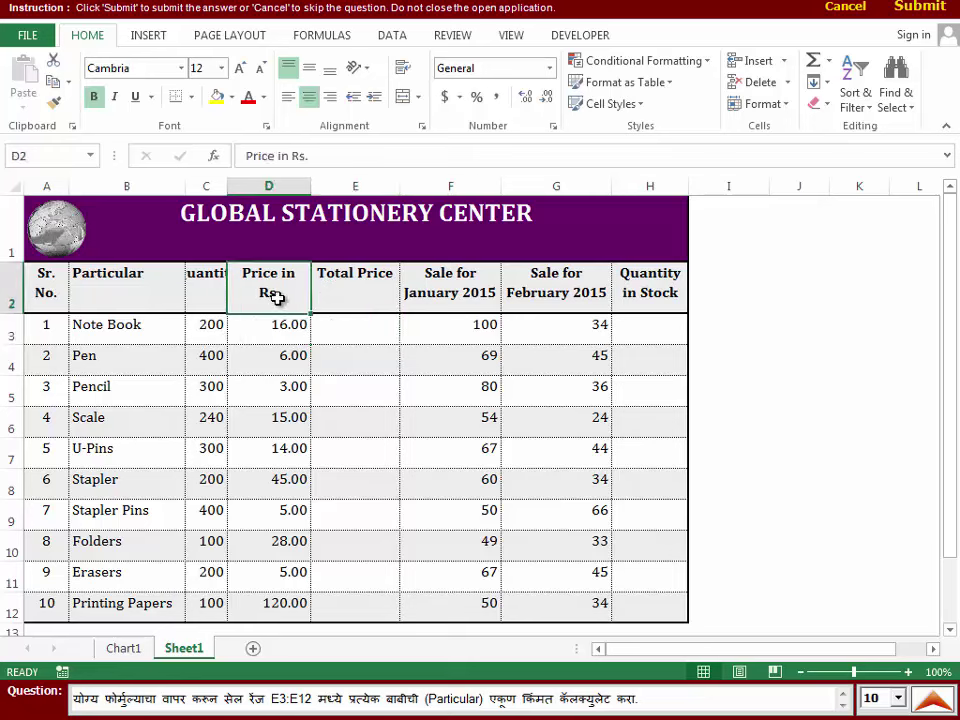
left_click(208, 294)
left_click(285, 306)
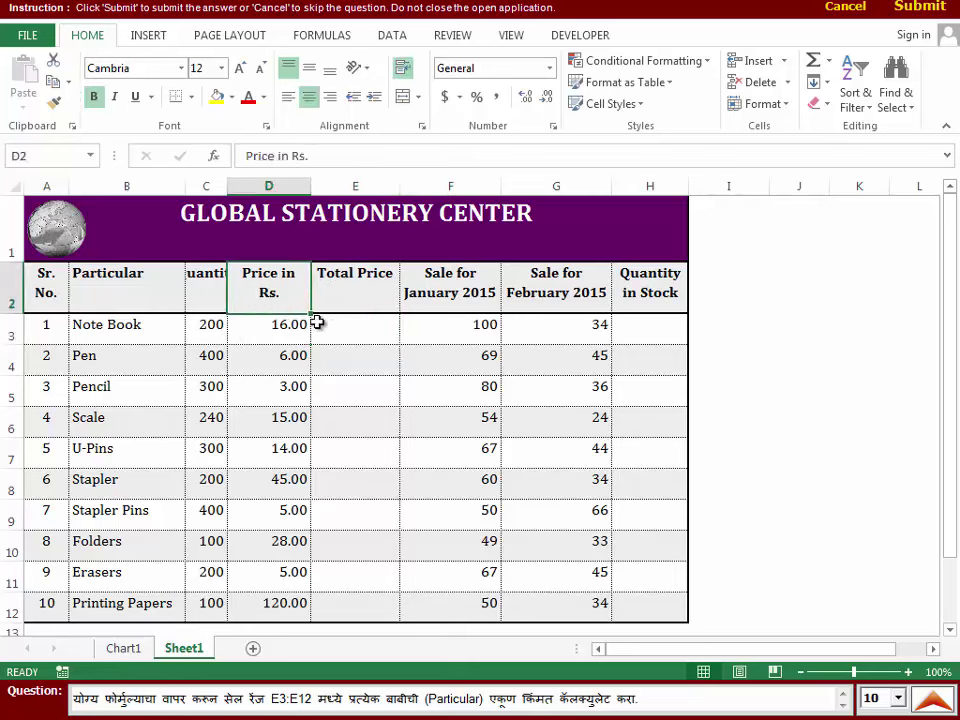
left_click(380, 336)
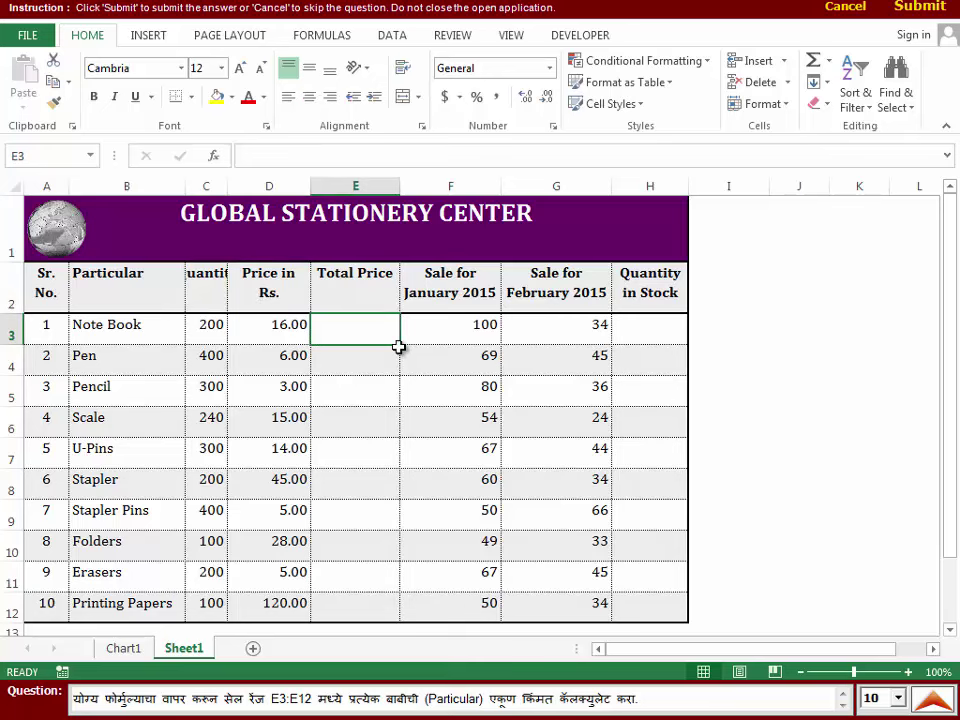
- Enter =C3*D3 in E3 to multiply quantity by price
type("=")
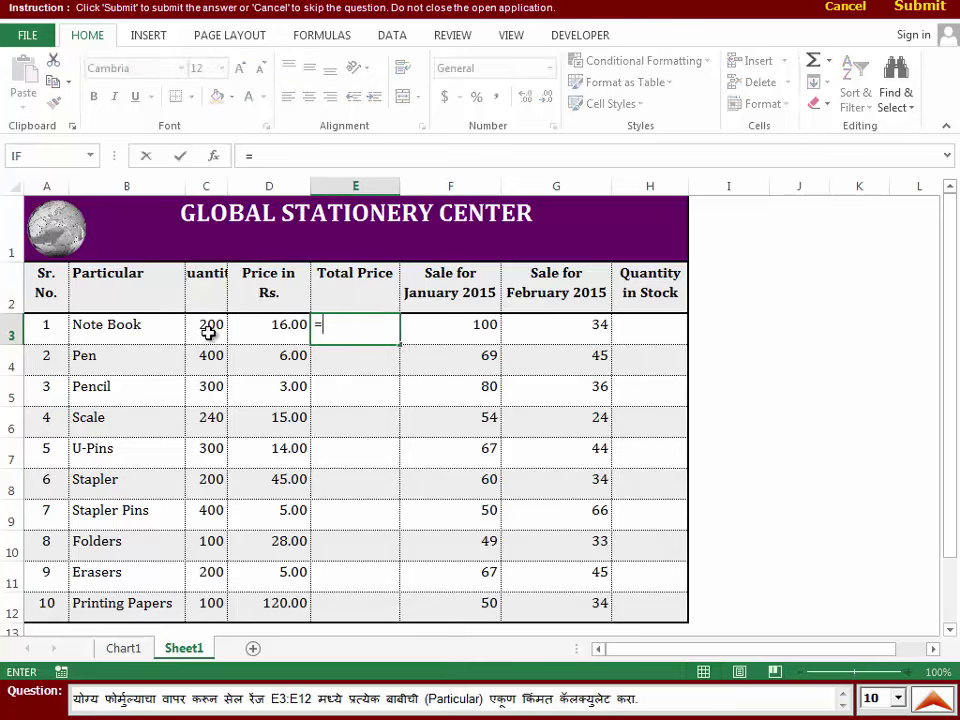
left_click(209, 332)
type("*")
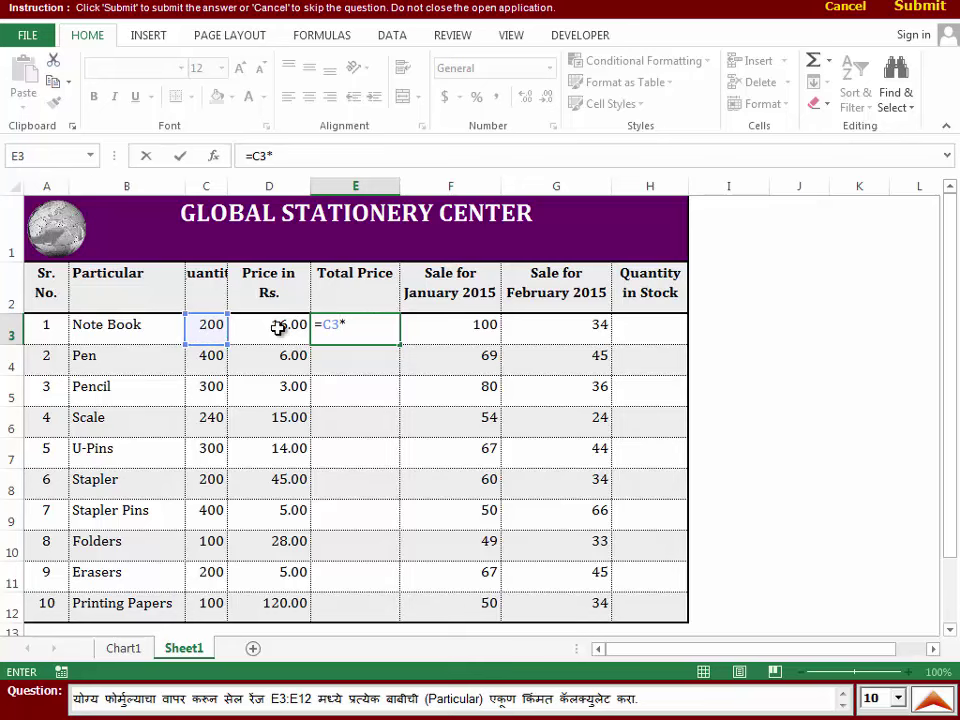
left_click(279, 327)
key("Return")
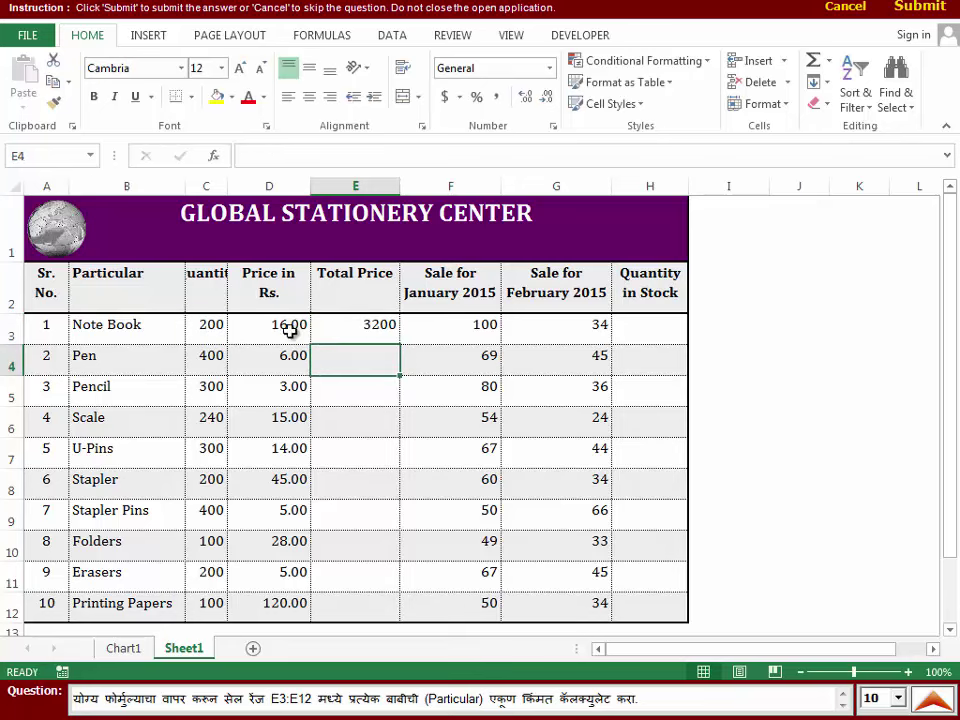
- Fill the total price formula down to E12 and submit the answer
left_click(336, 326)
left_click_drag(397, 341, 391, 618)
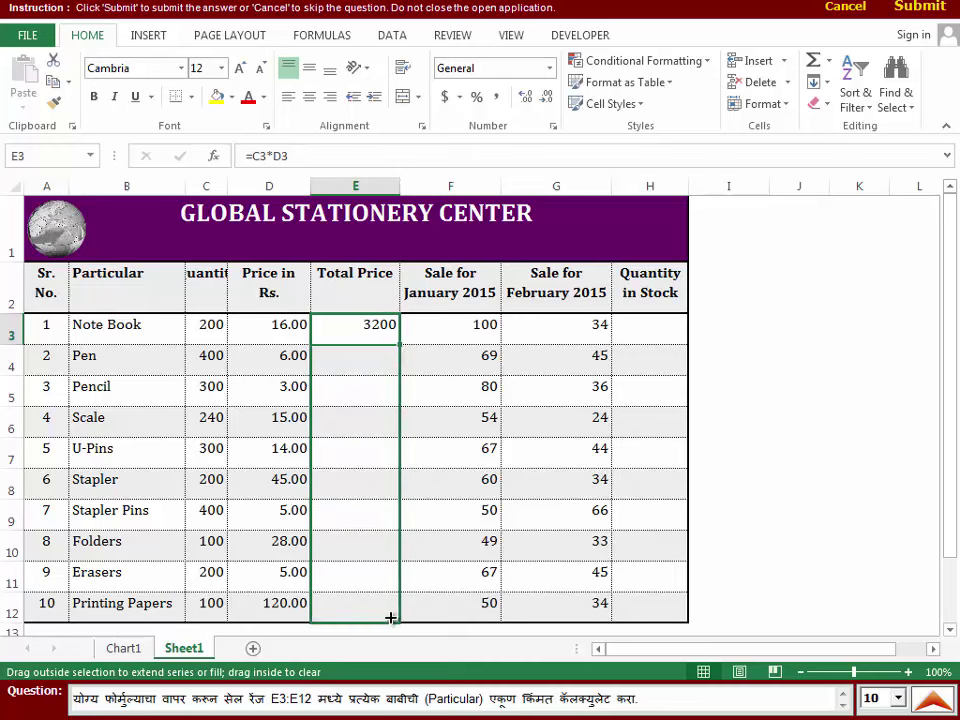
left_click_drag(391, 618, 386, 603)
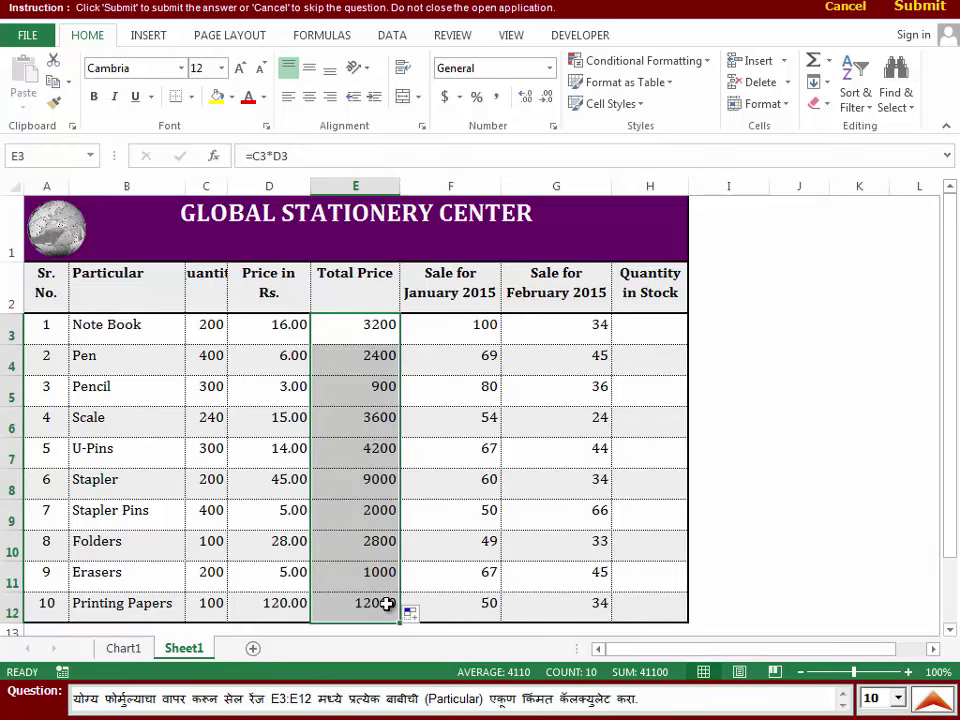
left_click(372, 423)
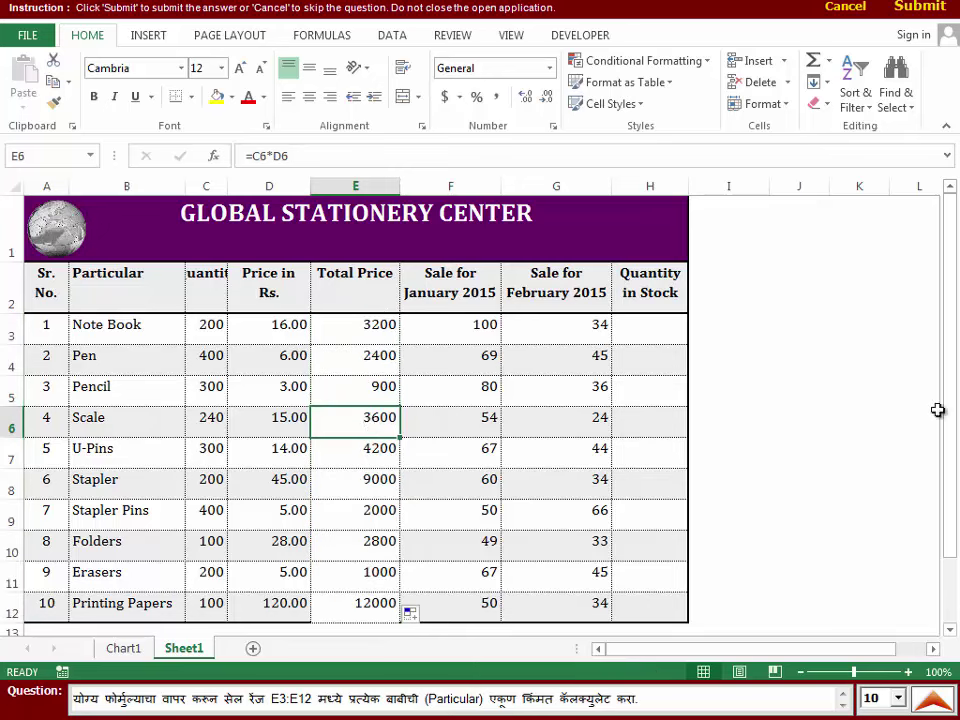
left_click(920, 9)
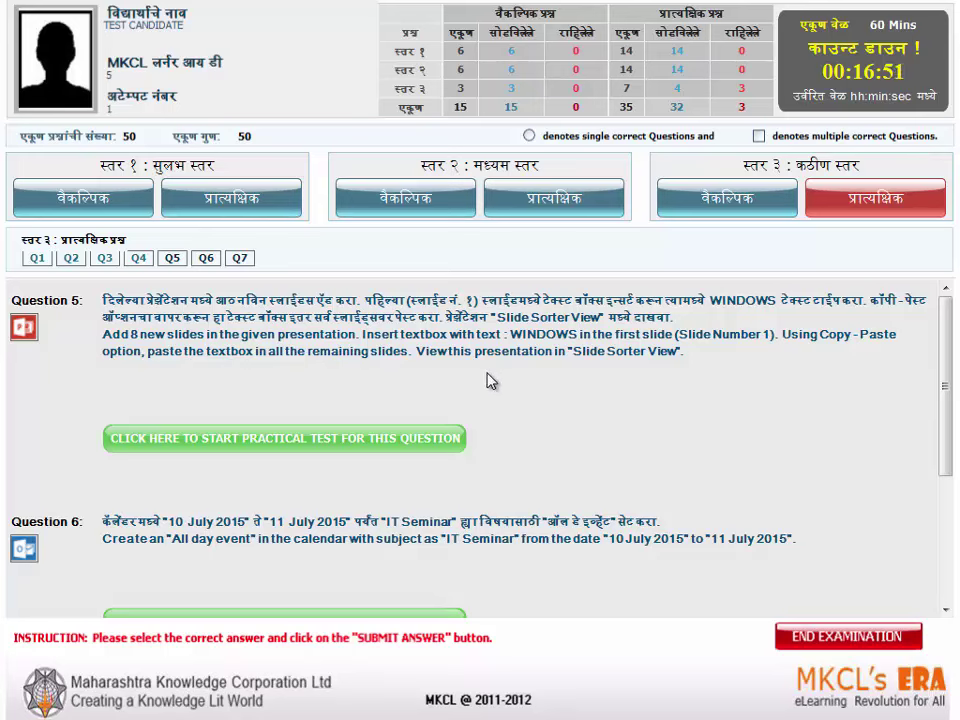
- Insert eight new blank slides after slide 1, giving nine slides in total
left_click(228, 446)
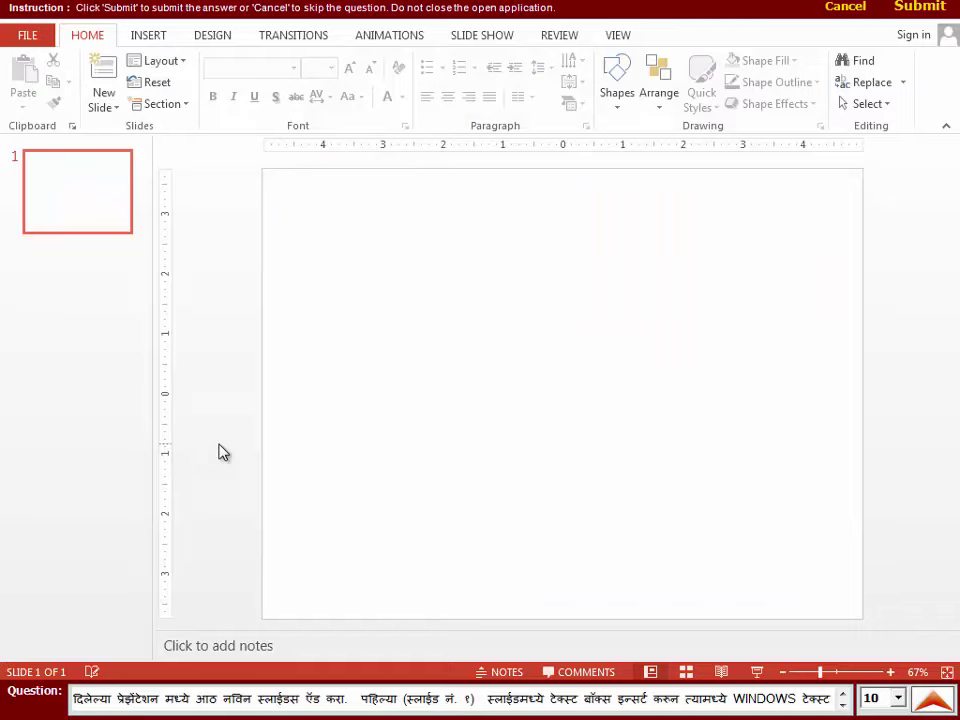
left_click(102, 208)
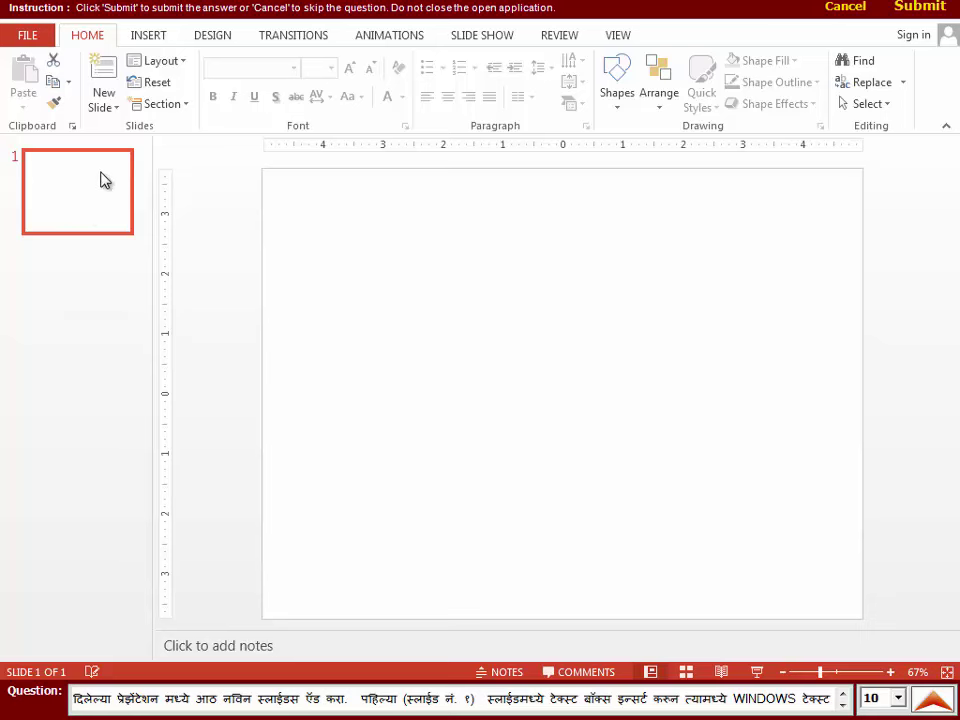
left_click(102, 108)
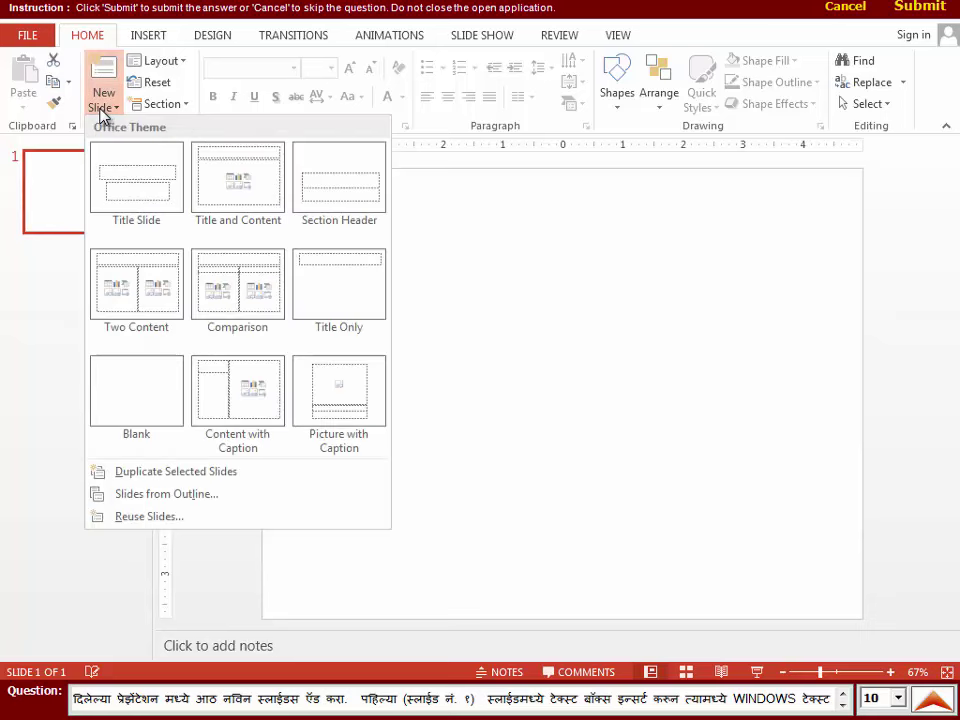
left_click(27, 215)
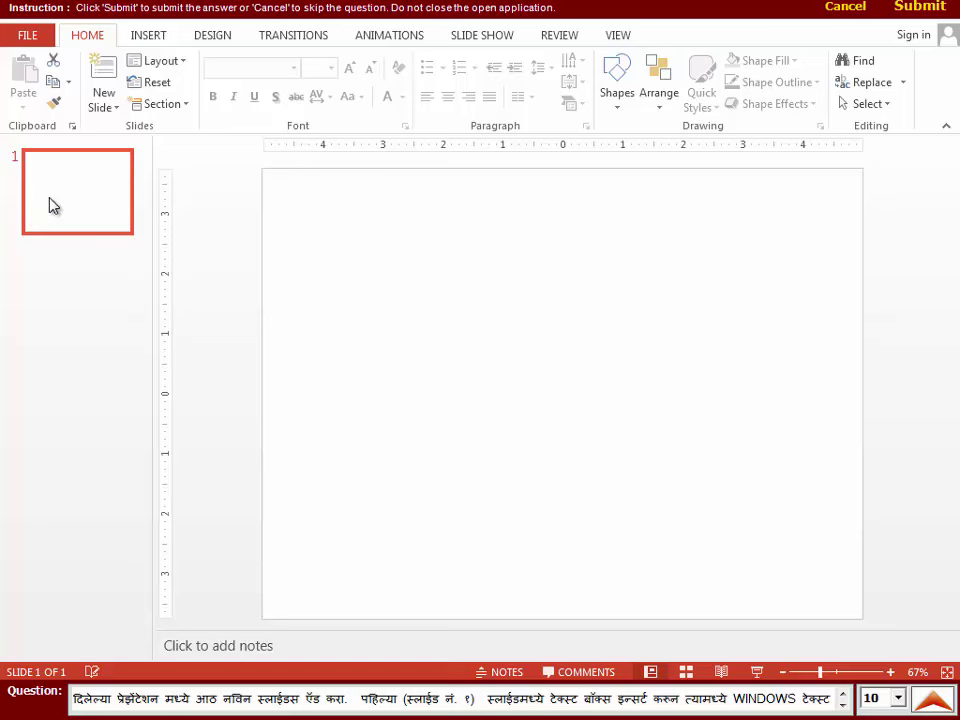
key("Return")
key("Return")
key("Return")
key("Return")
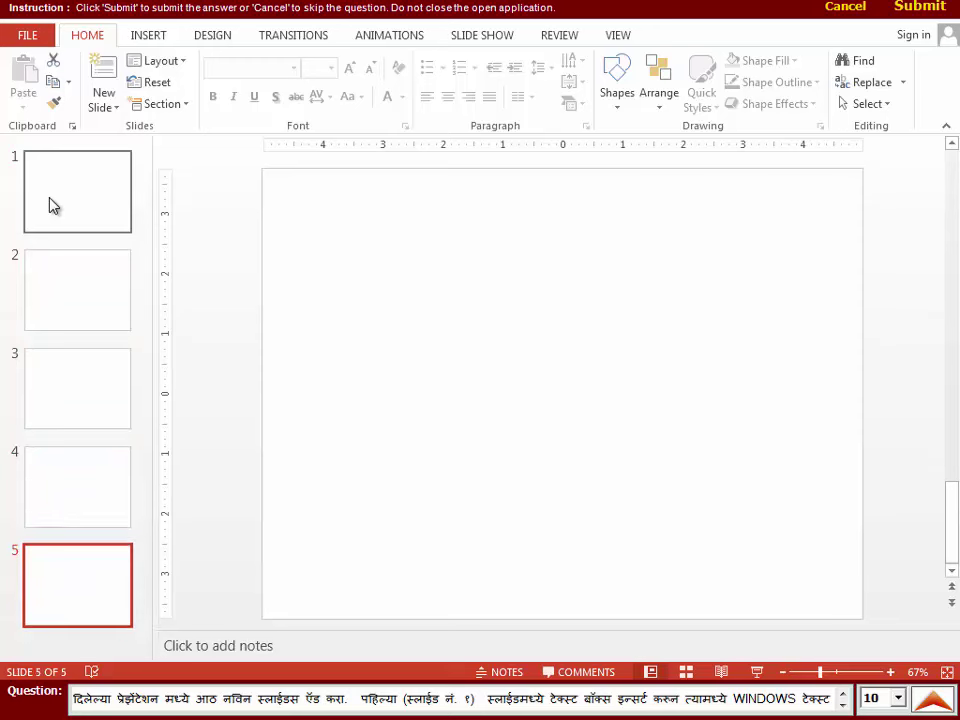
key("Return")
key("Return")
key("Return")
key("Return")
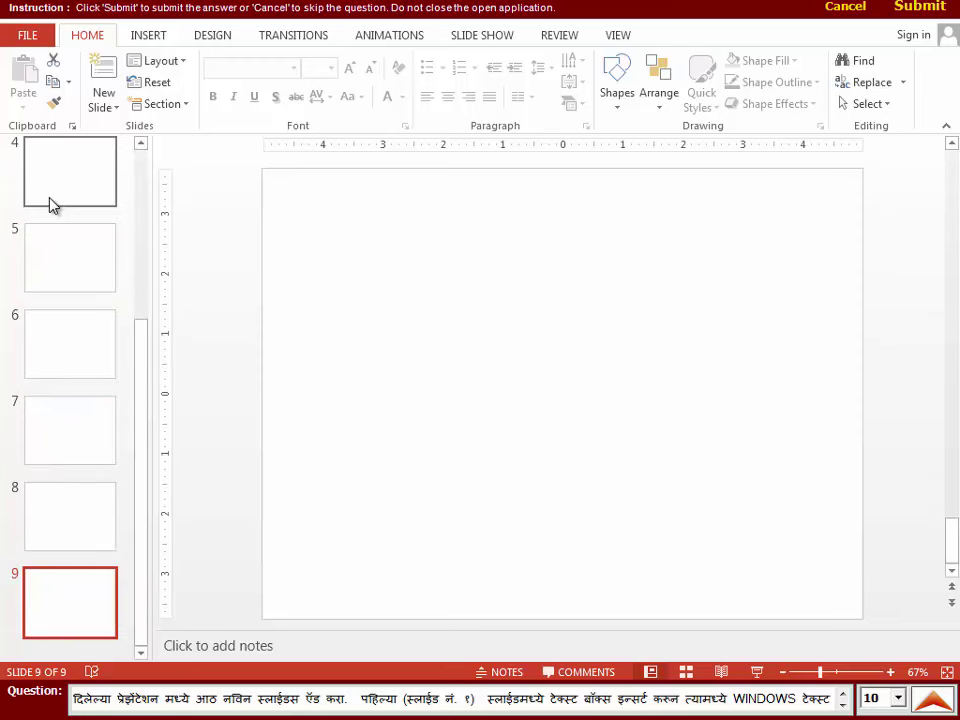